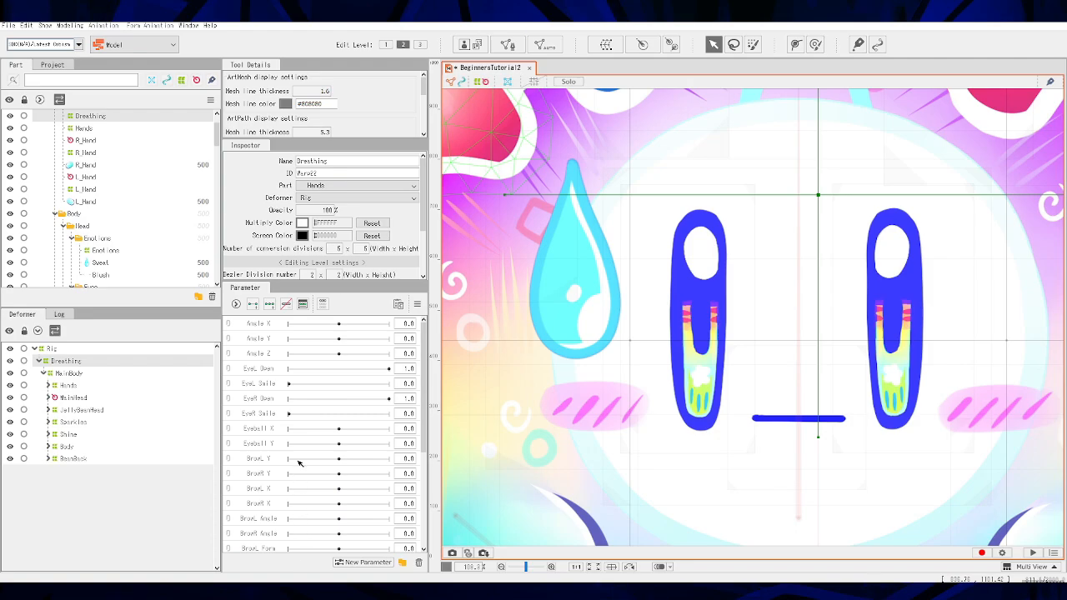
Step: Create a new folder in the parameter list and name it Parameters
scroll(293, 430, up, 3)
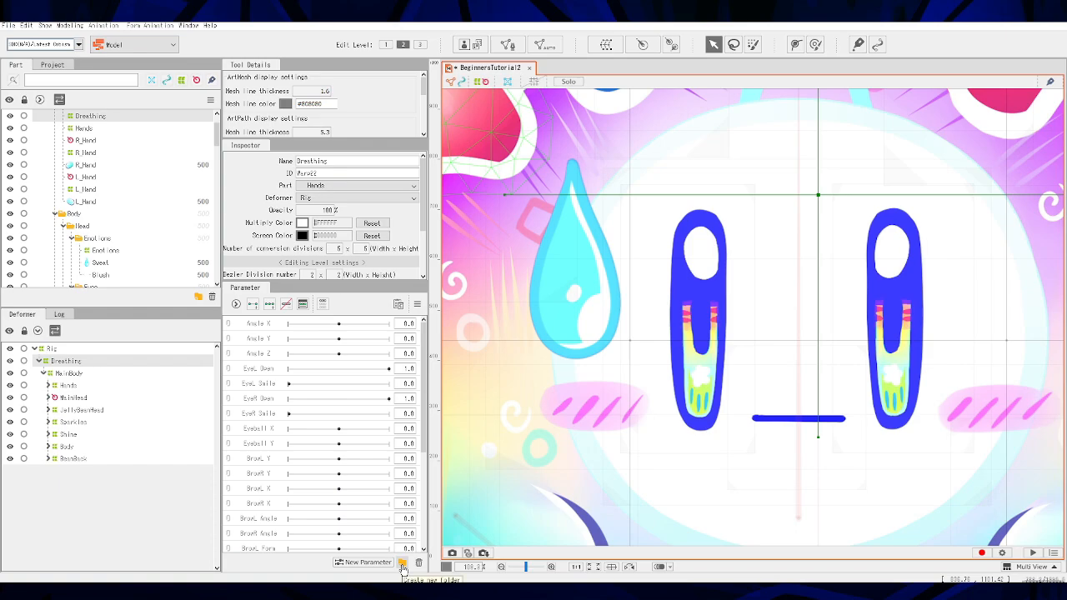
click(402, 565)
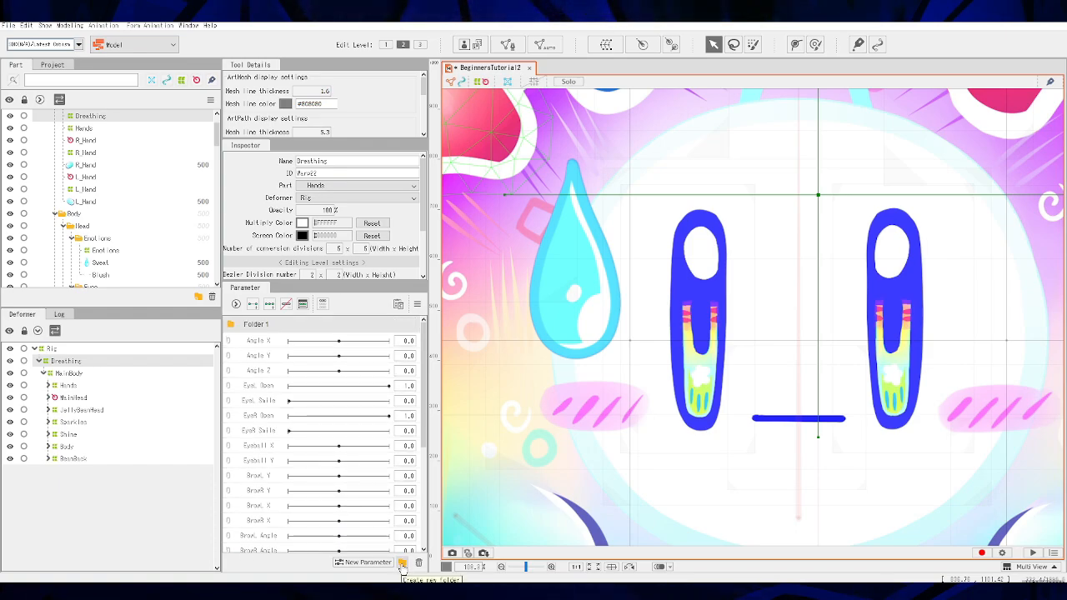
click(260, 325)
double_click(258, 325)
text(F)
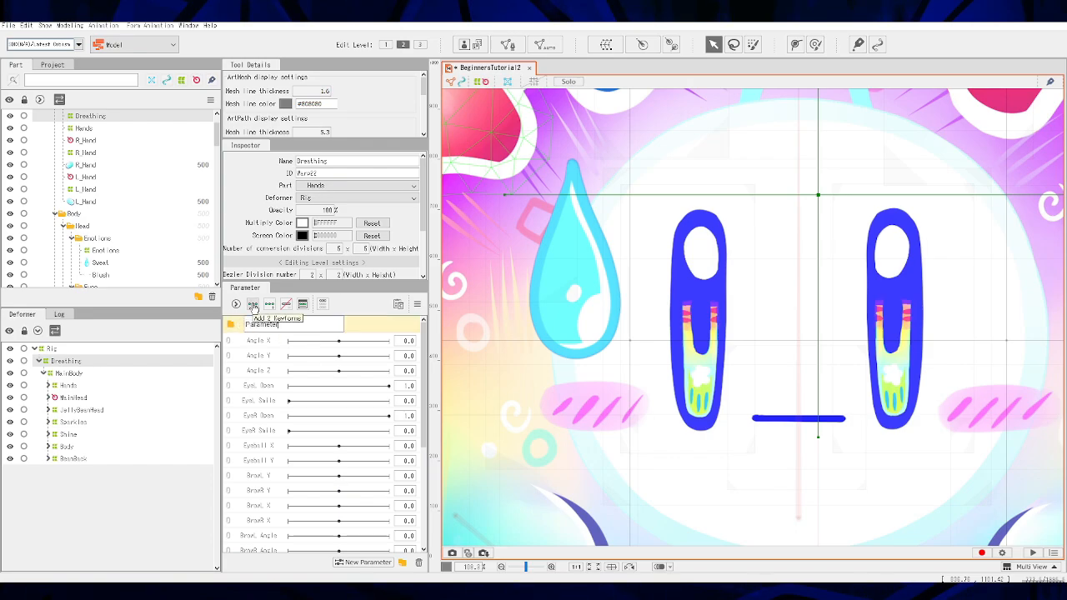
text(arameters)
key(Return)
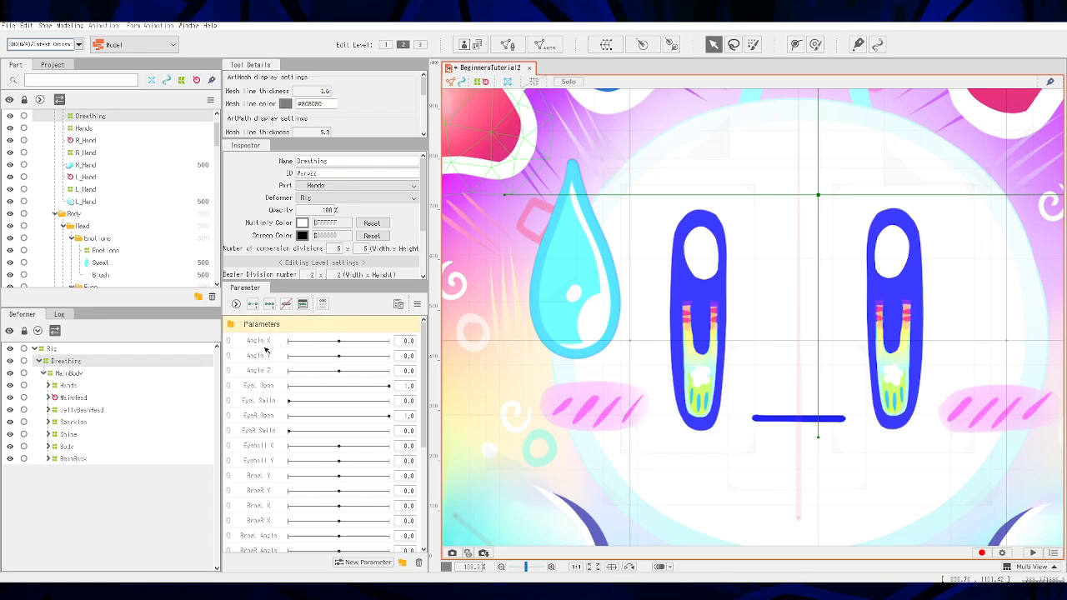
Step: Move all existing parameters, from Angle X through Hair Move Back, into the Parameters folder and check its contents by collapsing and expanding it
click(264, 341)
scroll(289, 422, down, 5)
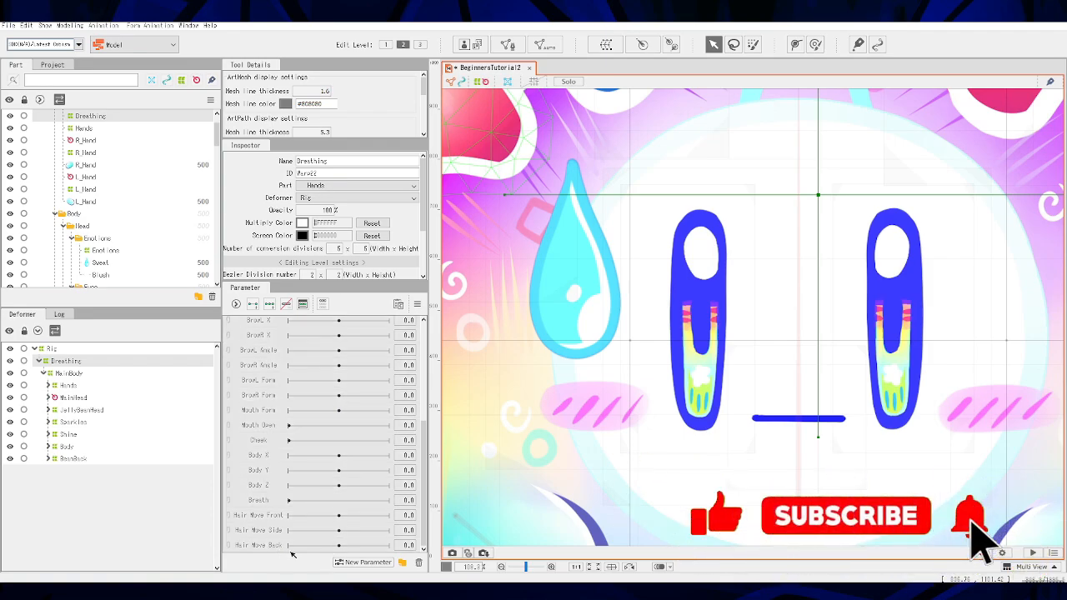
scroll(262, 346, up, 6)
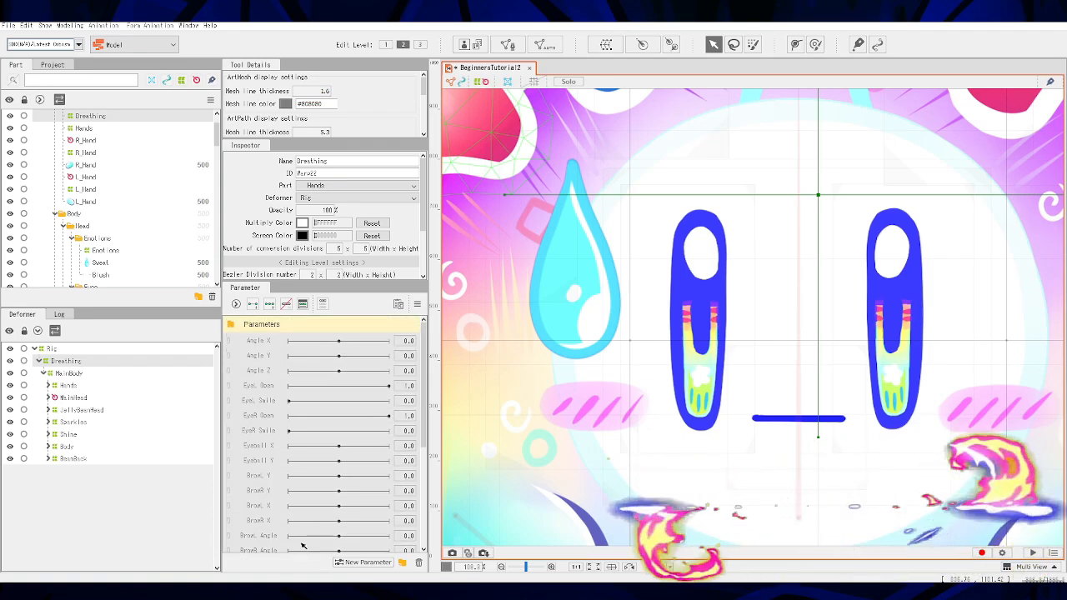
click(231, 325)
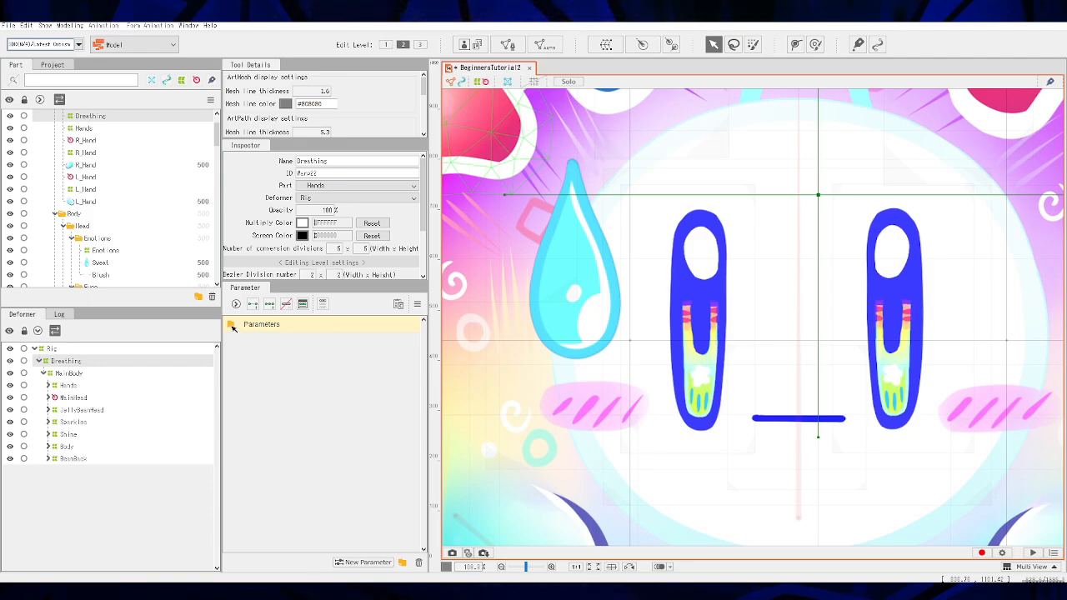
click(232, 325)
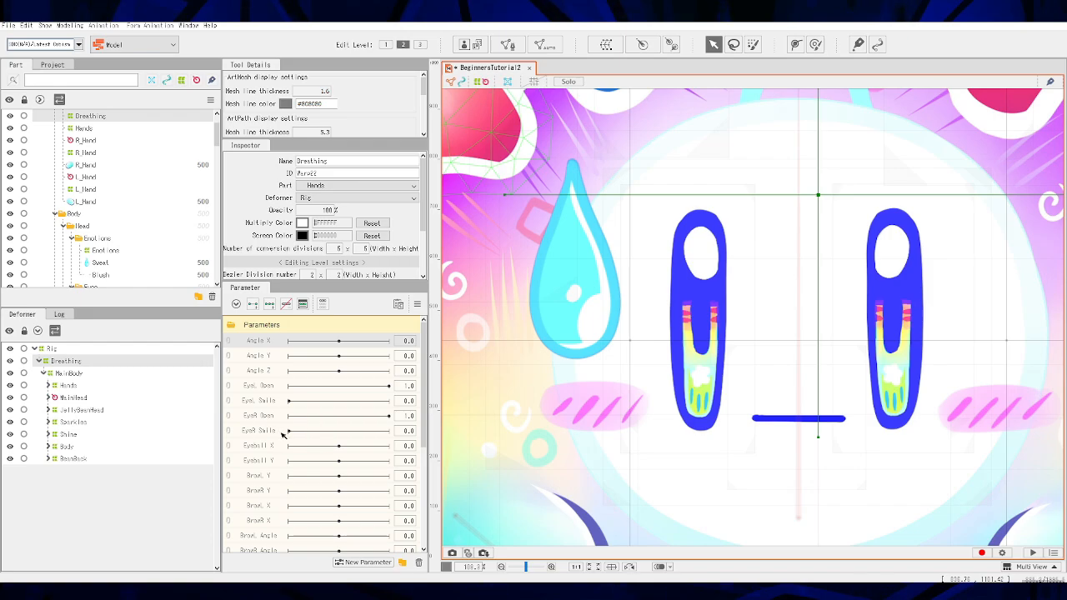
Step: Move the EyeR Open parameter out of the Parameters folder, place it above the folder, and collapse the folder
click(272, 417)
drag(288, 416, 284, 321)
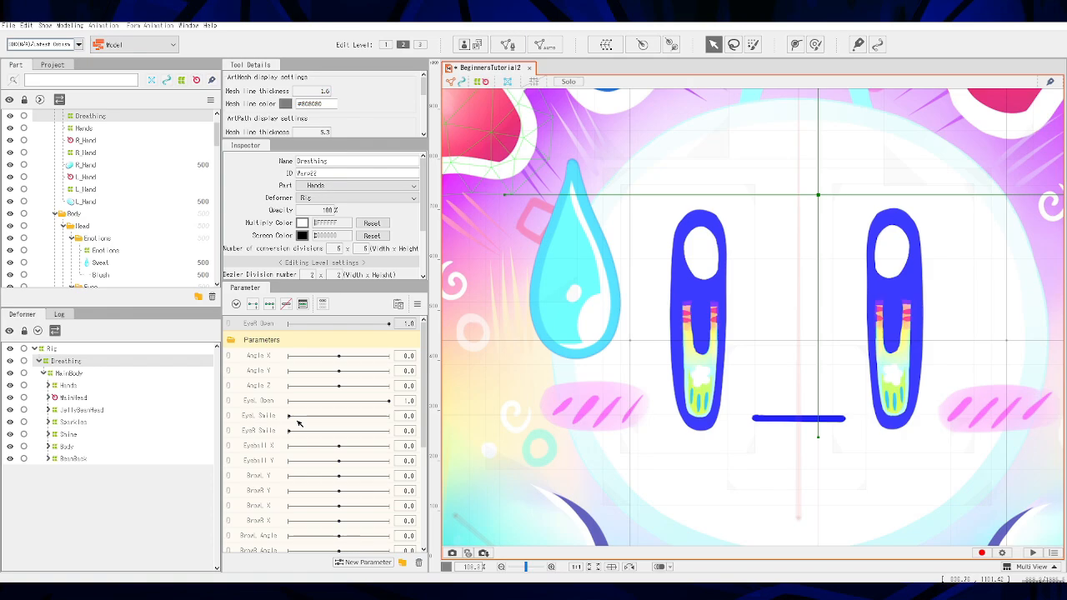
scroll(298, 423, down, 5)
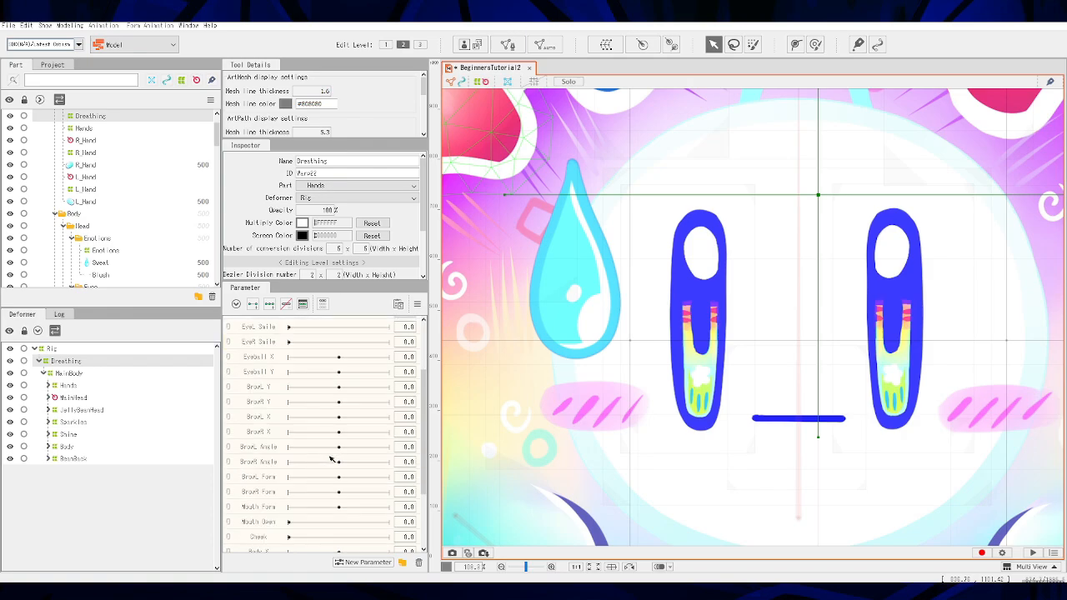
scroll(325, 451, up, 5)
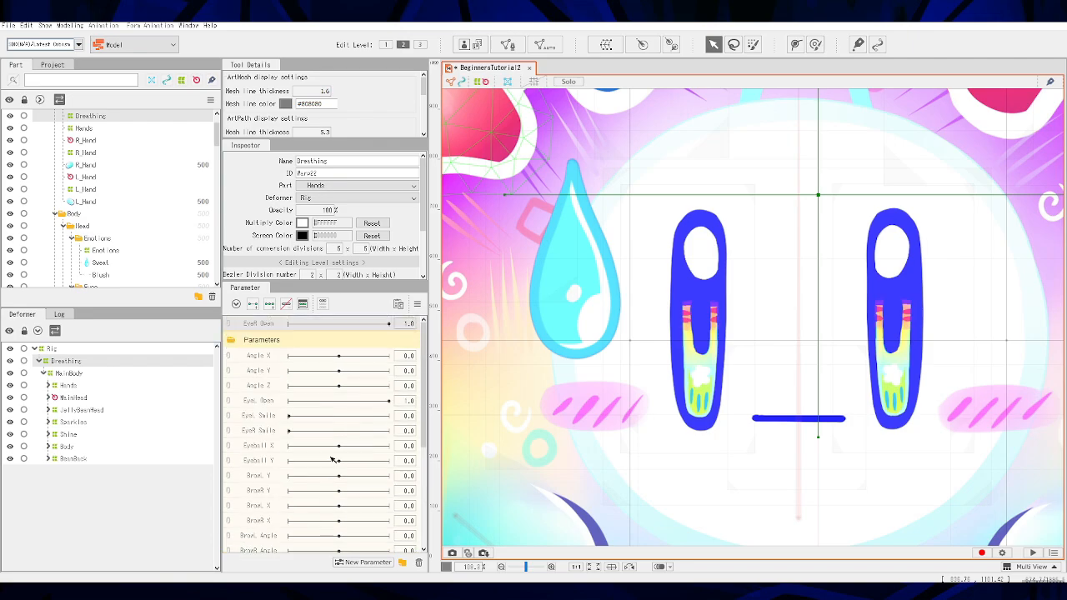
click(233, 341)
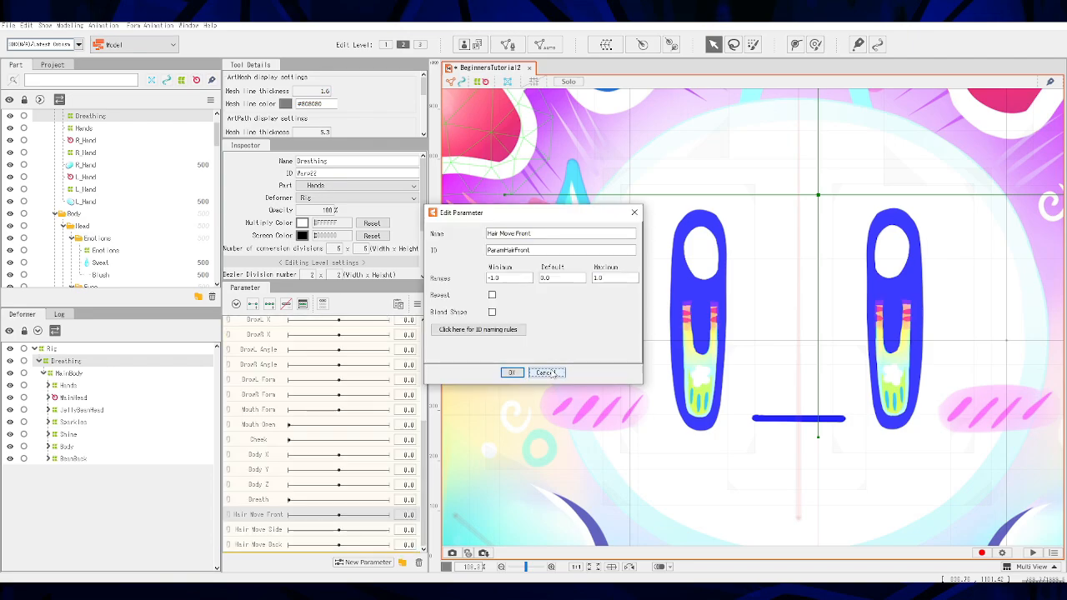
click(548, 372)
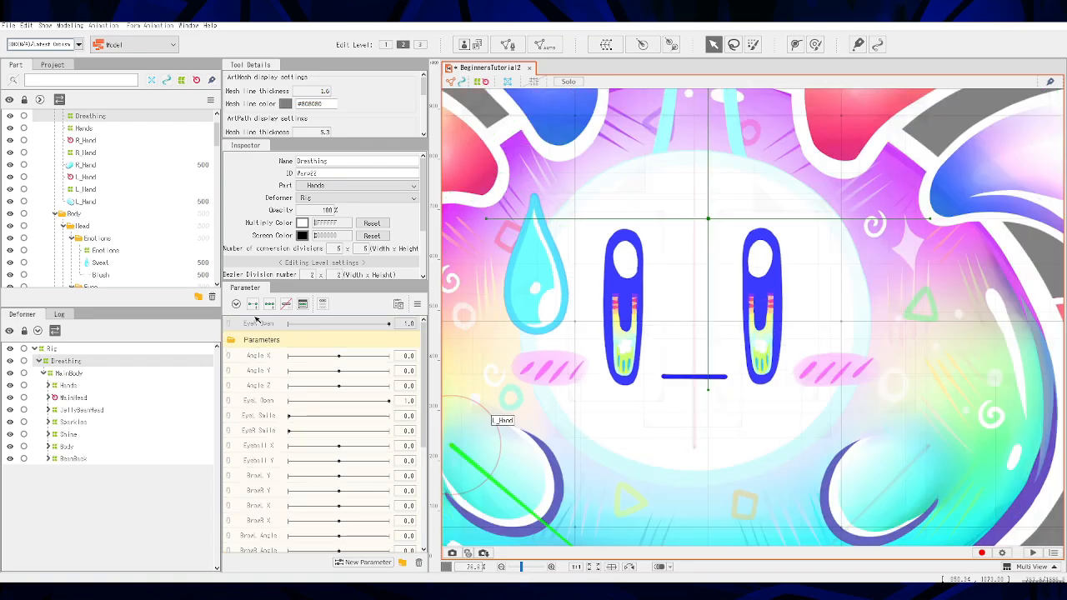
click(235, 340)
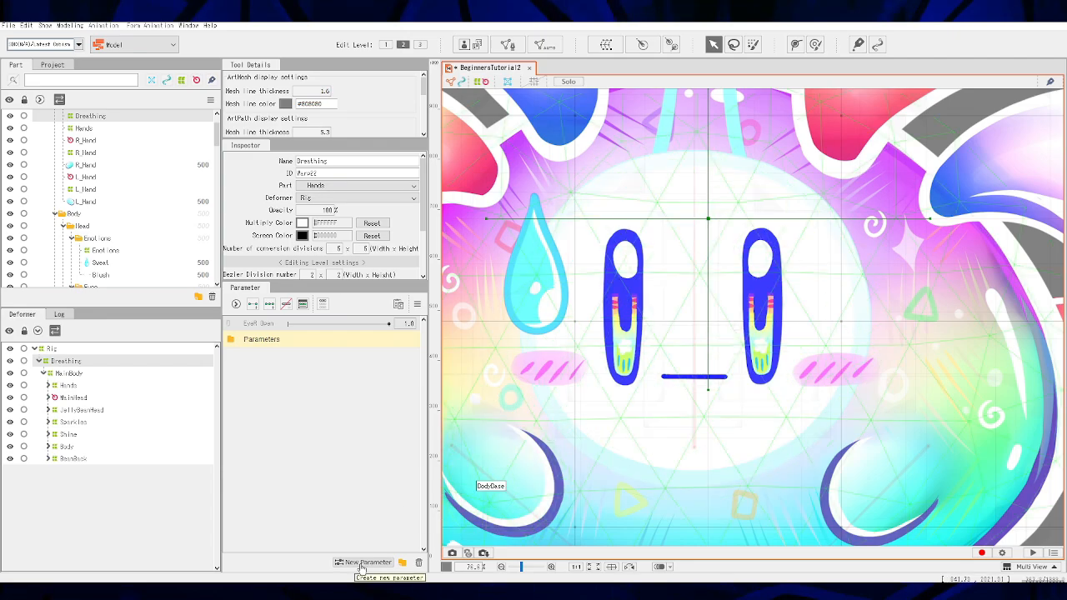
Step: Create a new parameter named EyePhysics1 with a minimum of -1.0 and a maximum of 1
click(362, 564)
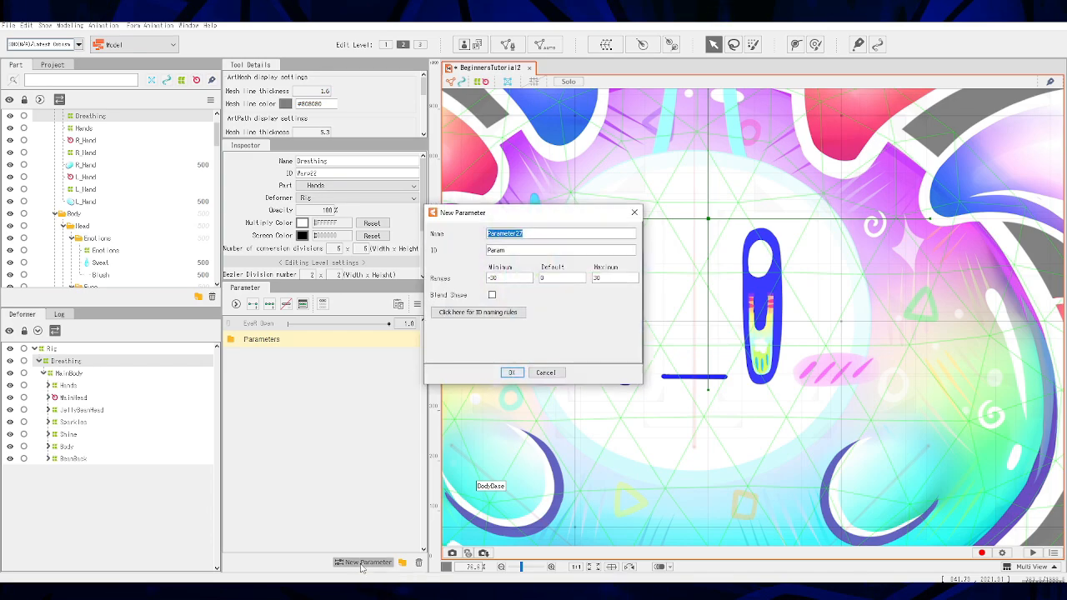
text(By)
text(ePhy)
text(sics1)
click(513, 281)
key(BackSpace)
key(BackSpace)
click(621, 278)
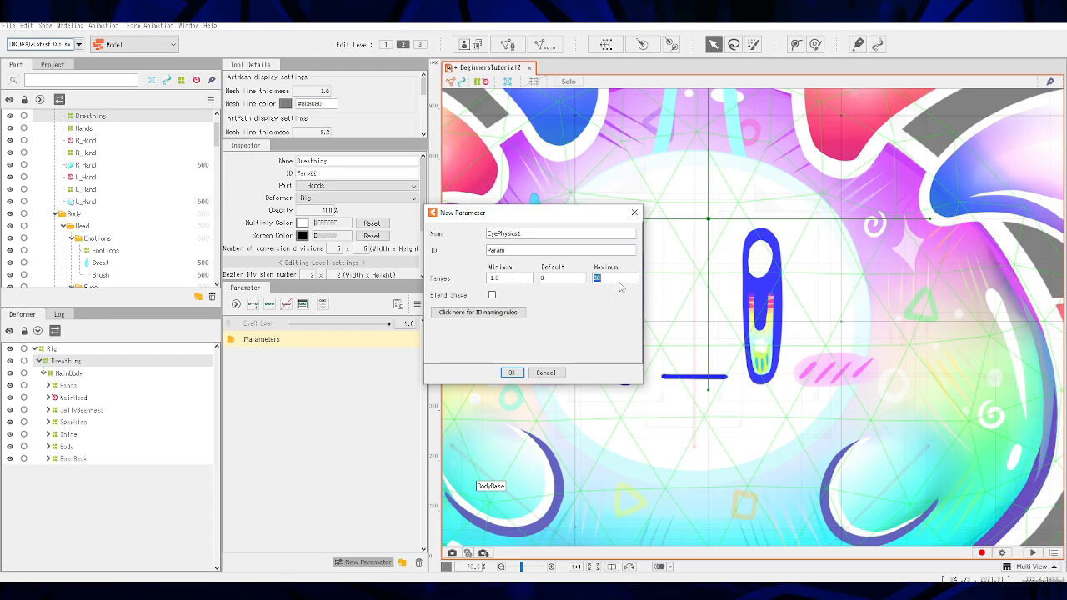
text(1)
click(512, 373)
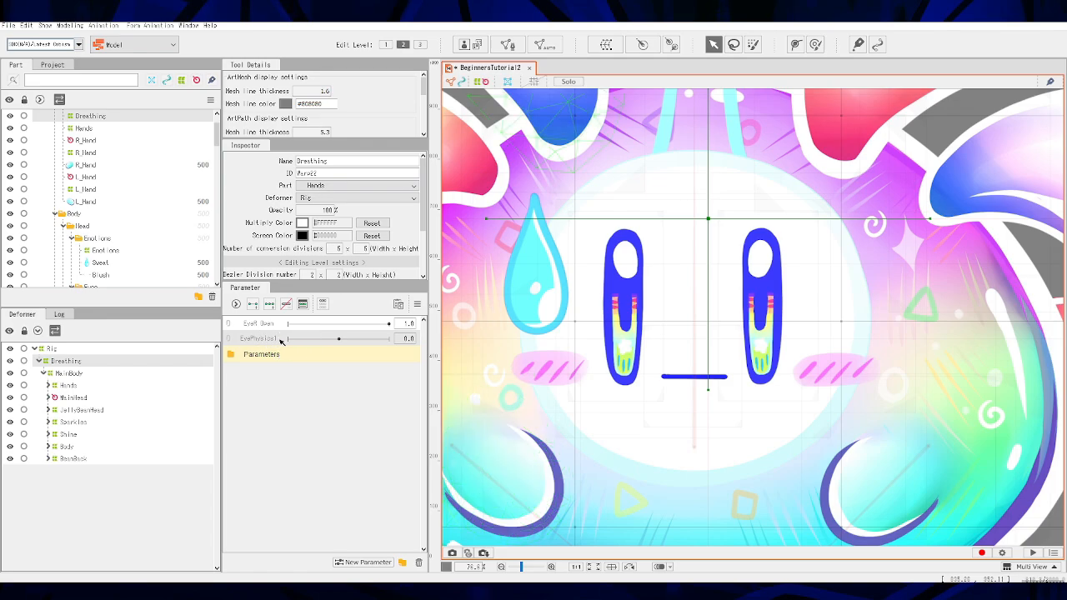
Step: Replicate the EyePhysics1 parameter and rename the copy EyePhysics2
right_click(261, 338)
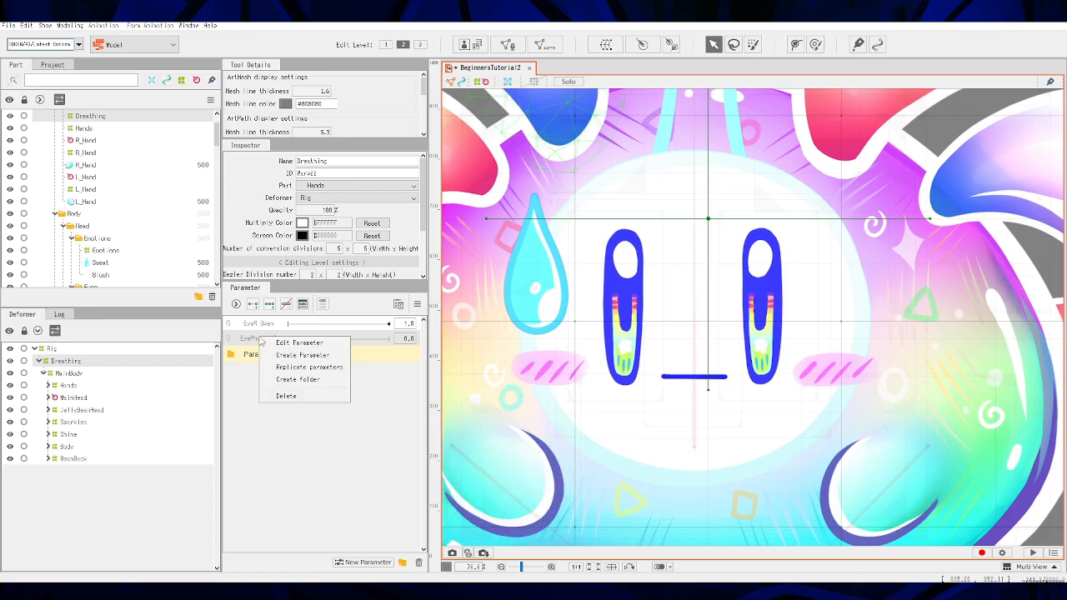
click(299, 368)
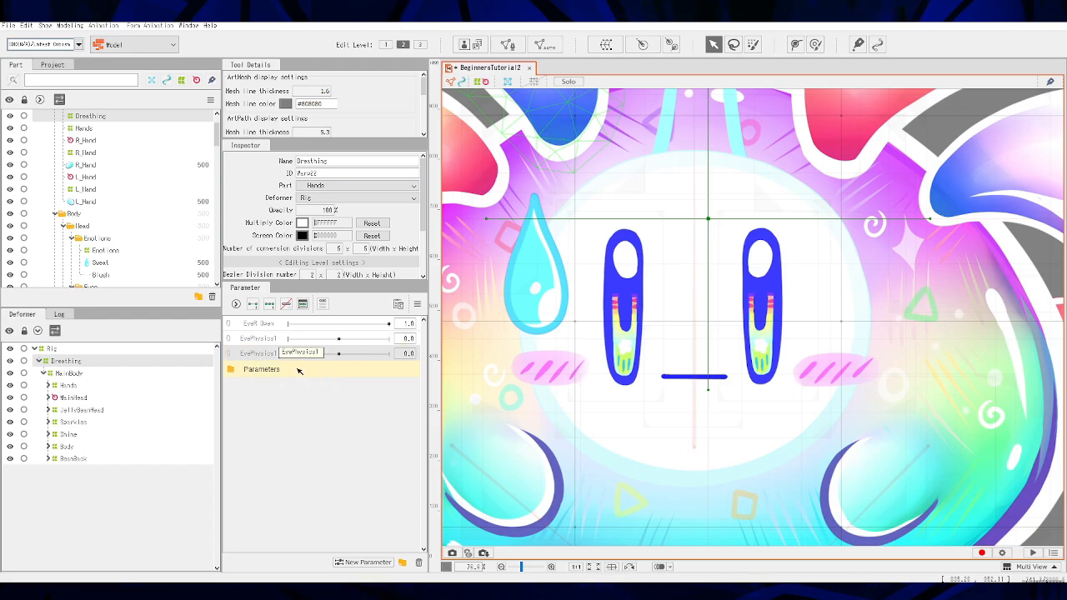
right_click(274, 357)
click(287, 364)
click(550, 239)
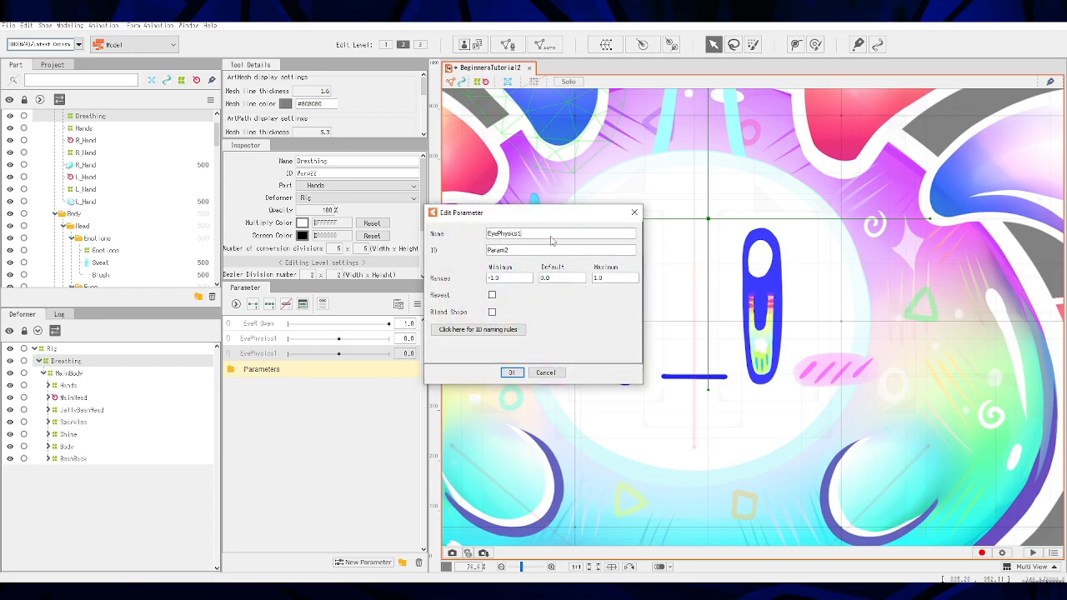
key(BackSpace)
text(2)
click(512, 373)
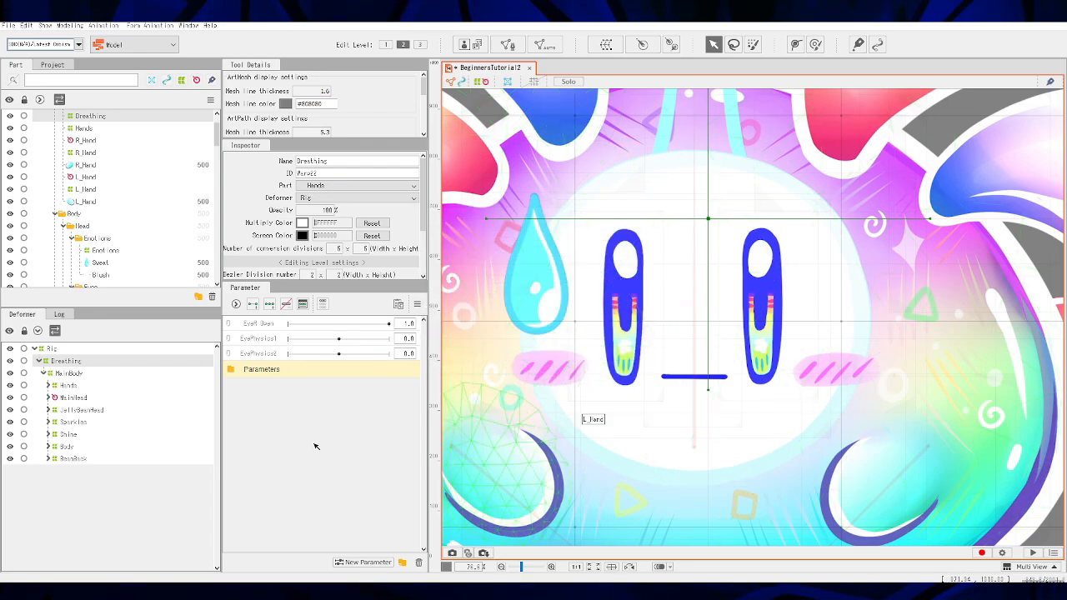
Step: Show the hidden EyeLid mesh of L_Eye and shift it slightly so it is centred over the eye
scroll(639, 333, up, 3)
drag(643, 327, 738, 369)
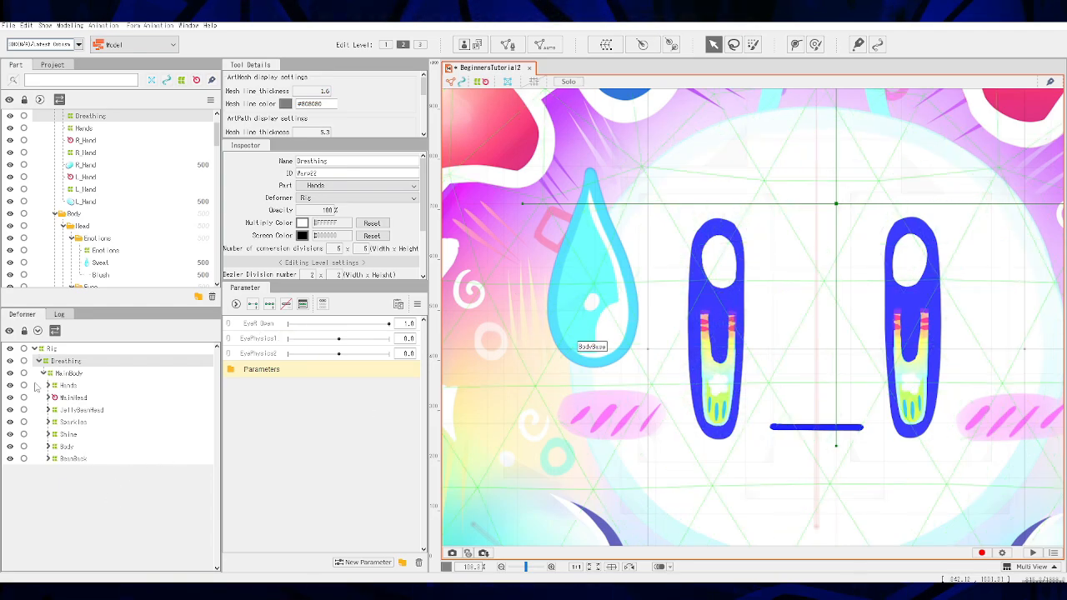
click(711, 377)
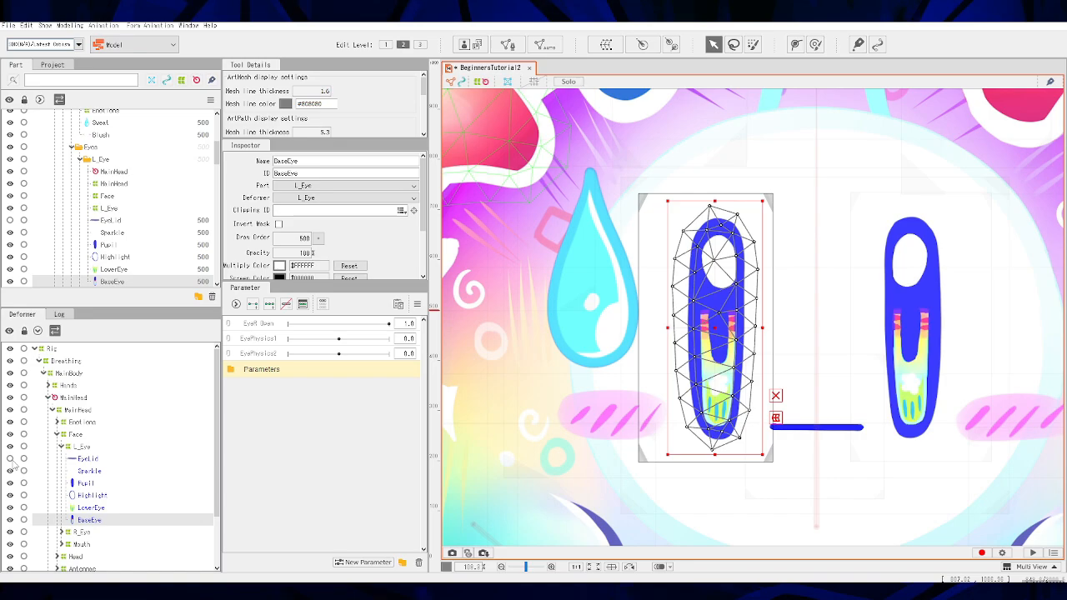
click(10, 459)
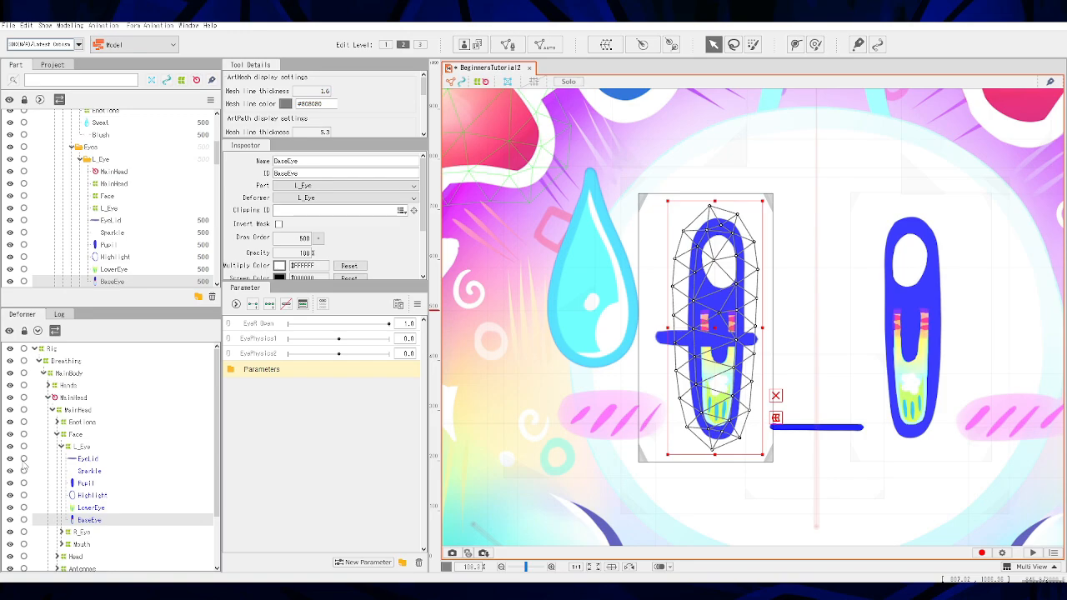
click(99, 455)
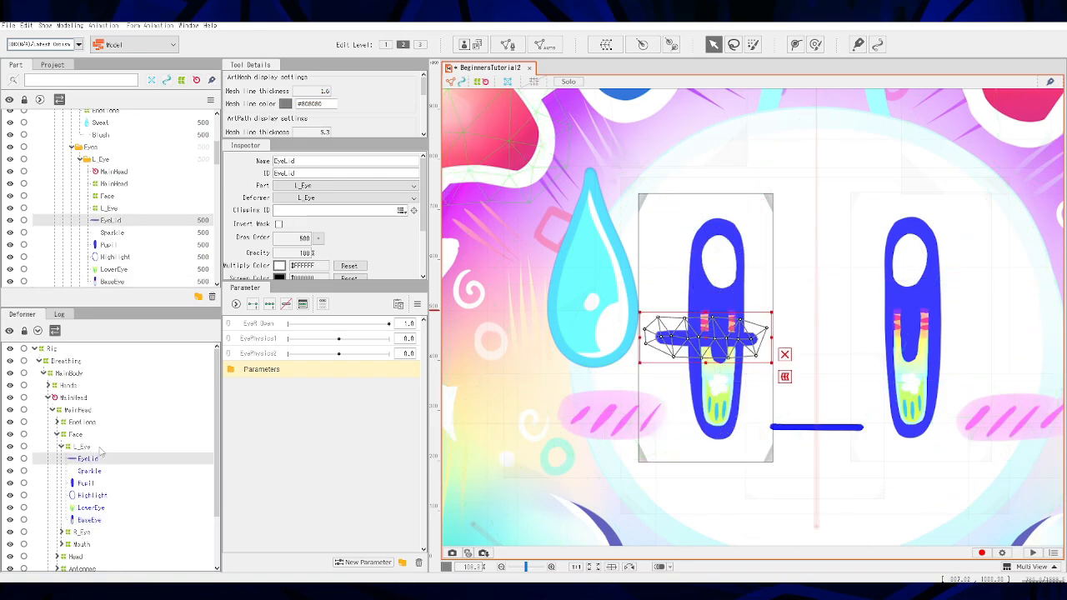
drag(703, 338, 712, 341)
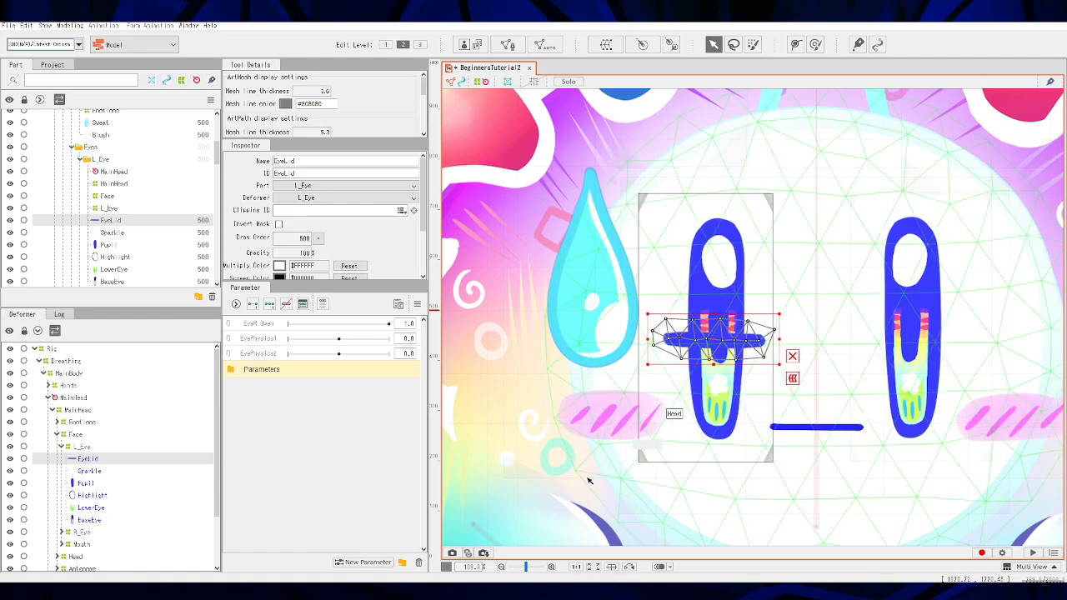
Step: Create a warp deformer named Iris as parent of the L_Eye meshes from Sparkle through BaseEye
click(90, 471)
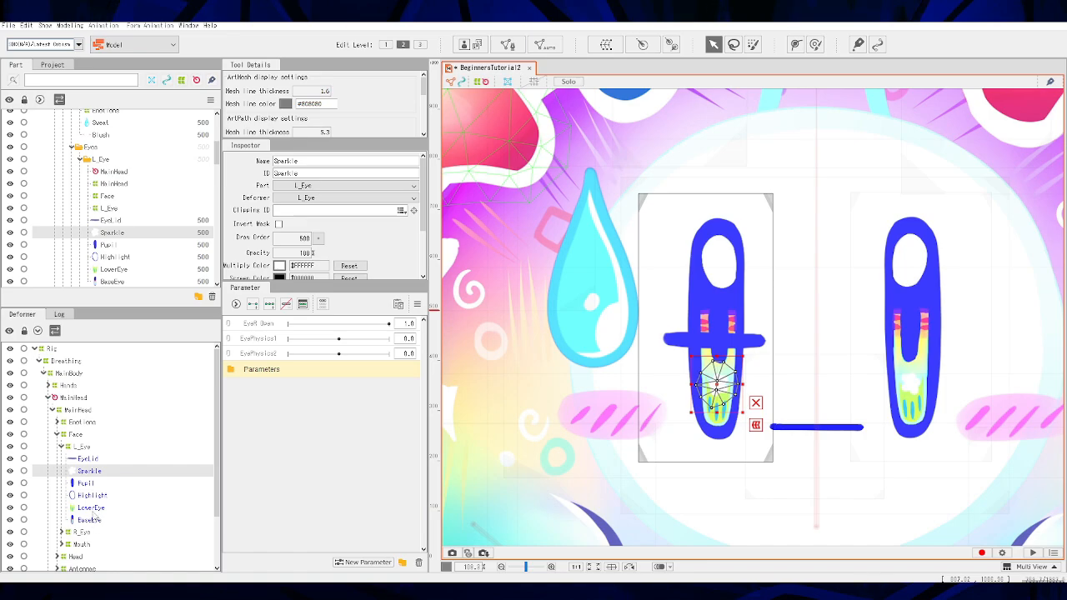
shift+click(96, 522)
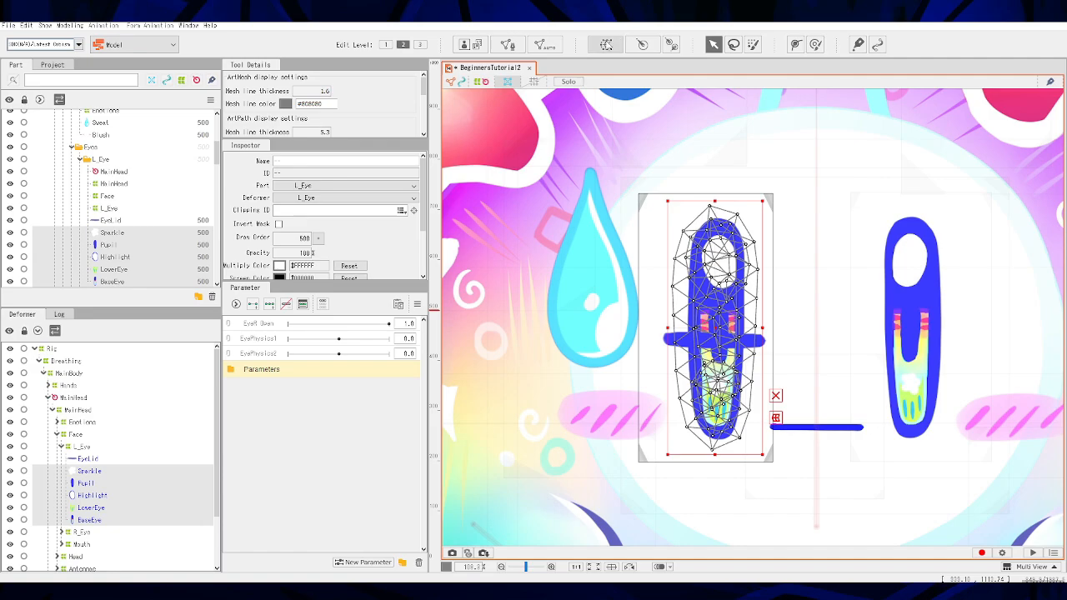
click(606, 44)
triple_click(400, 217)
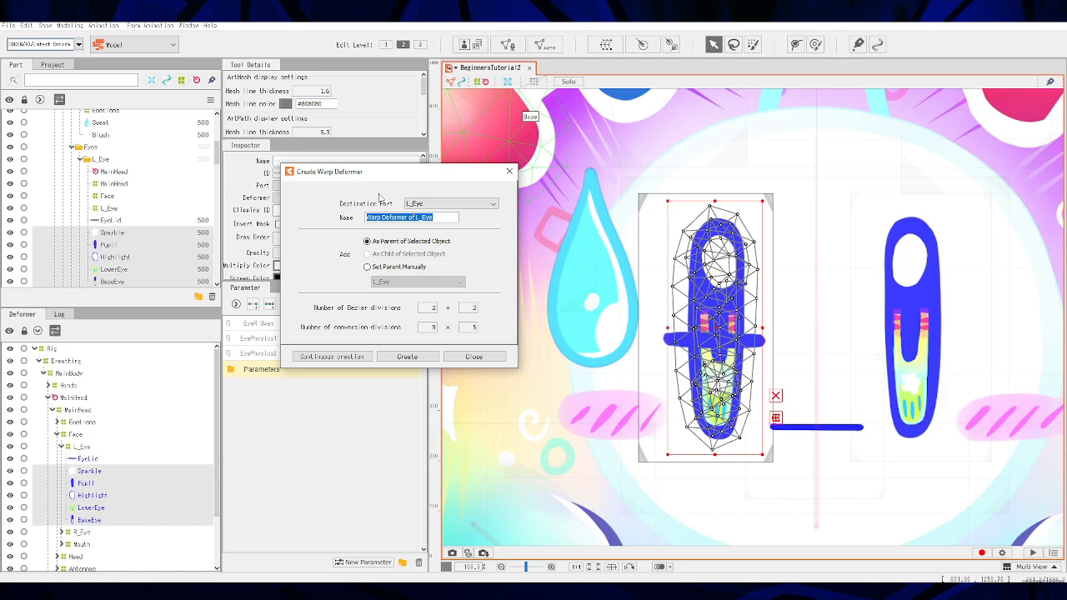
text(1)
key(BackSpace)
click(408, 356)
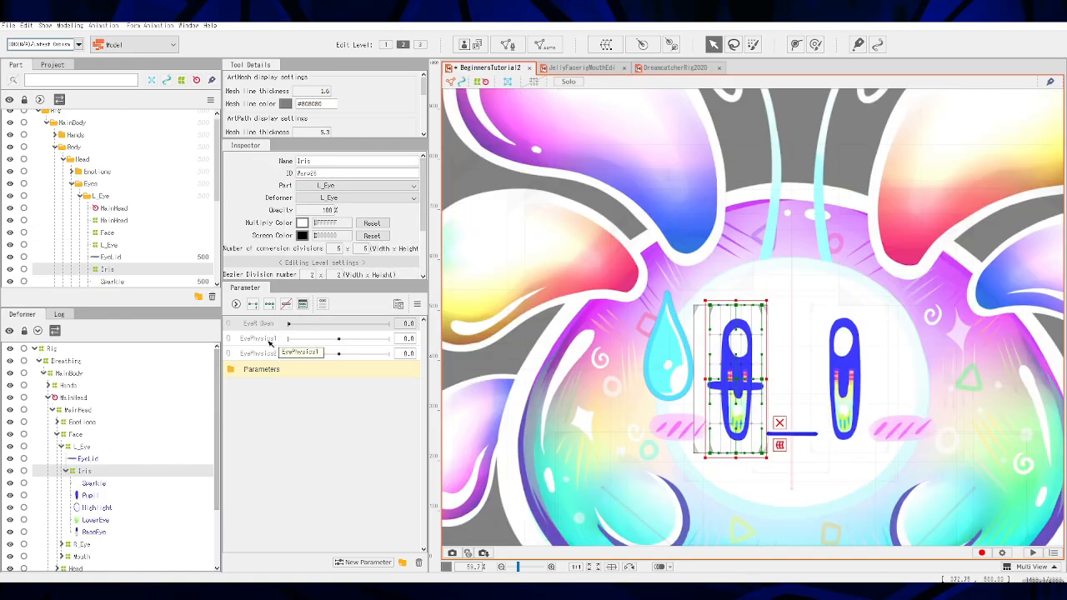
Step: Add keyforms at both ends of EyeR Open for the Iris warp deformer and compress it from above and below at 0
click(254, 305)
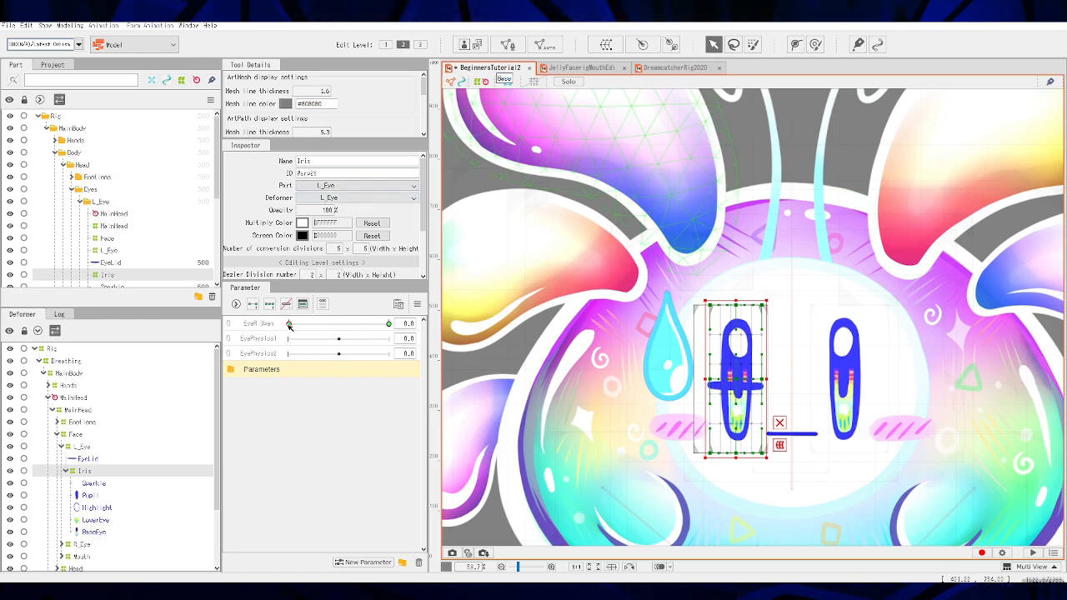
click(289, 326)
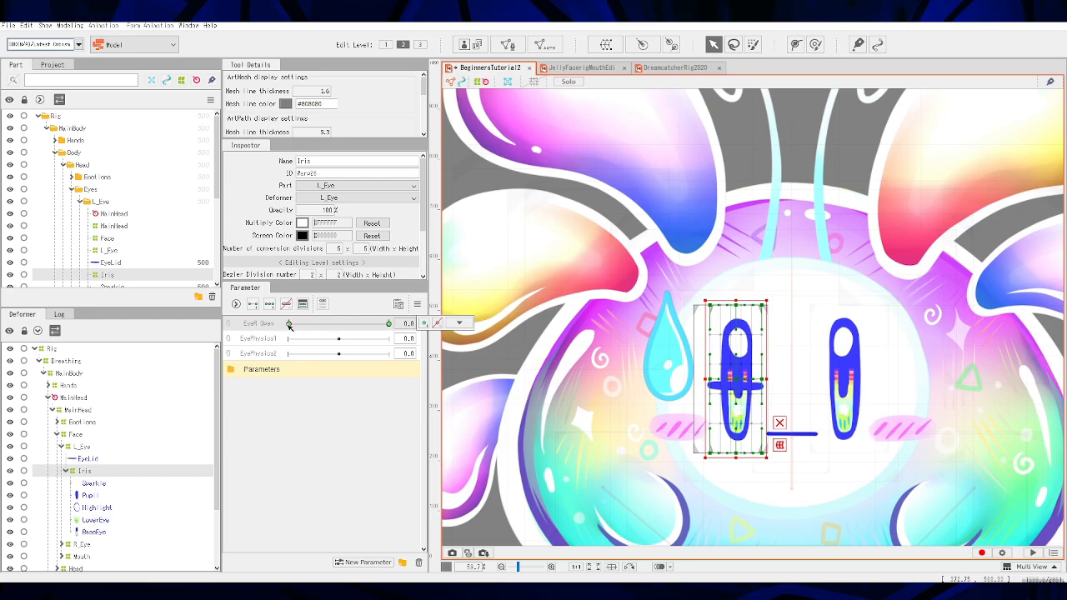
scroll(749, 429, up, 5)
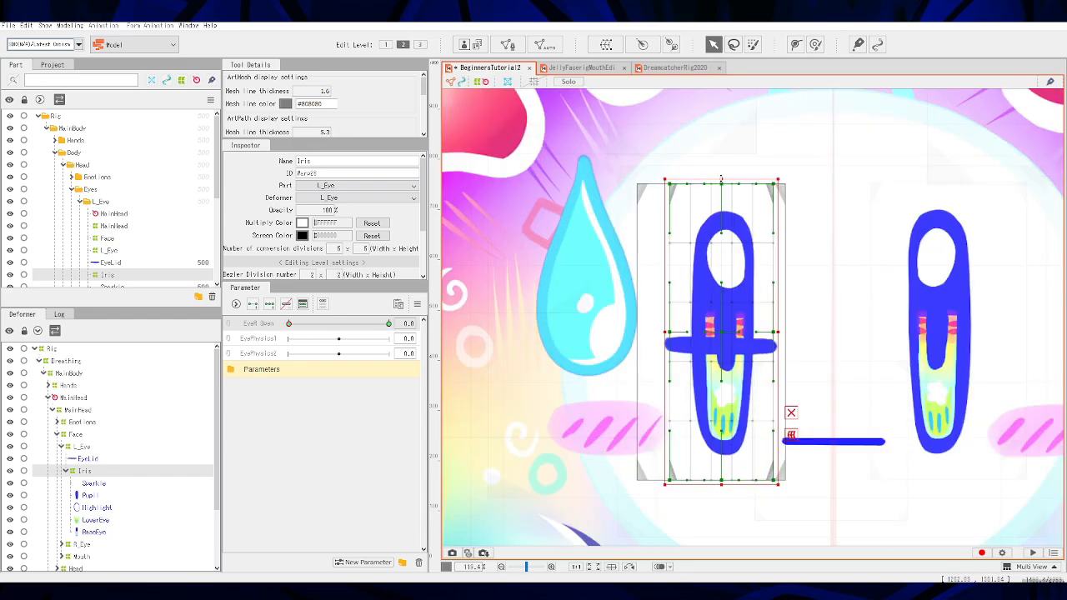
drag(721, 177, 721, 213)
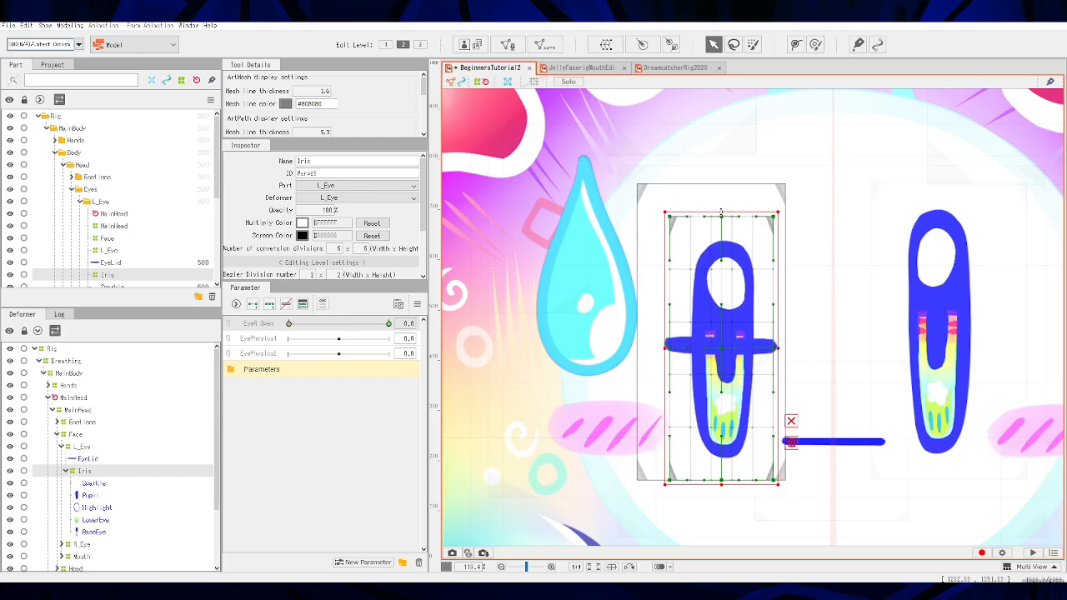
drag(721, 484, 722, 434)
drag(723, 215, 728, 244)
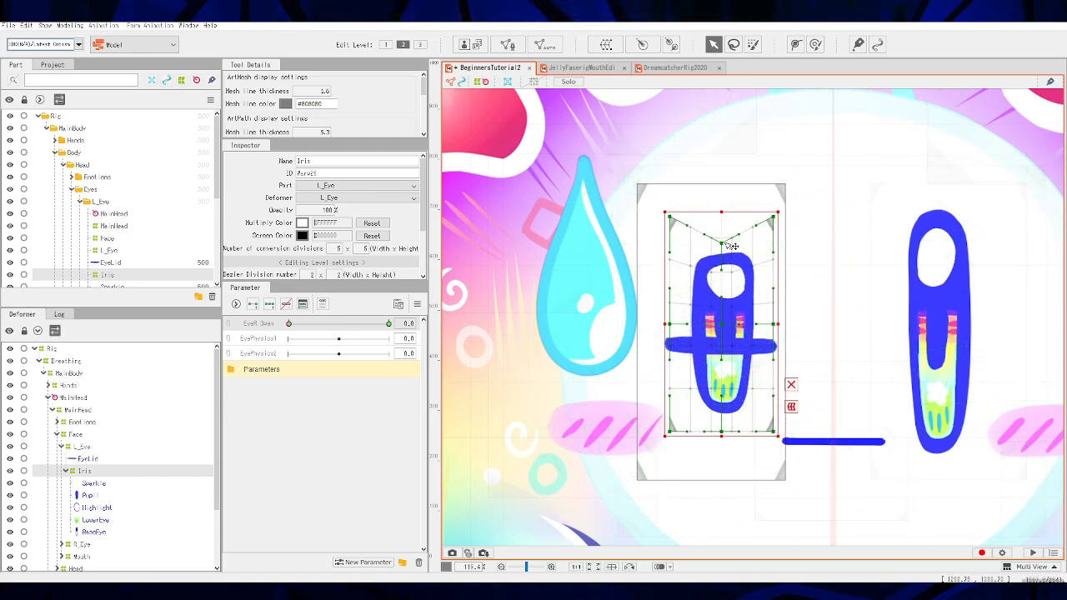
key(ctrl+z)
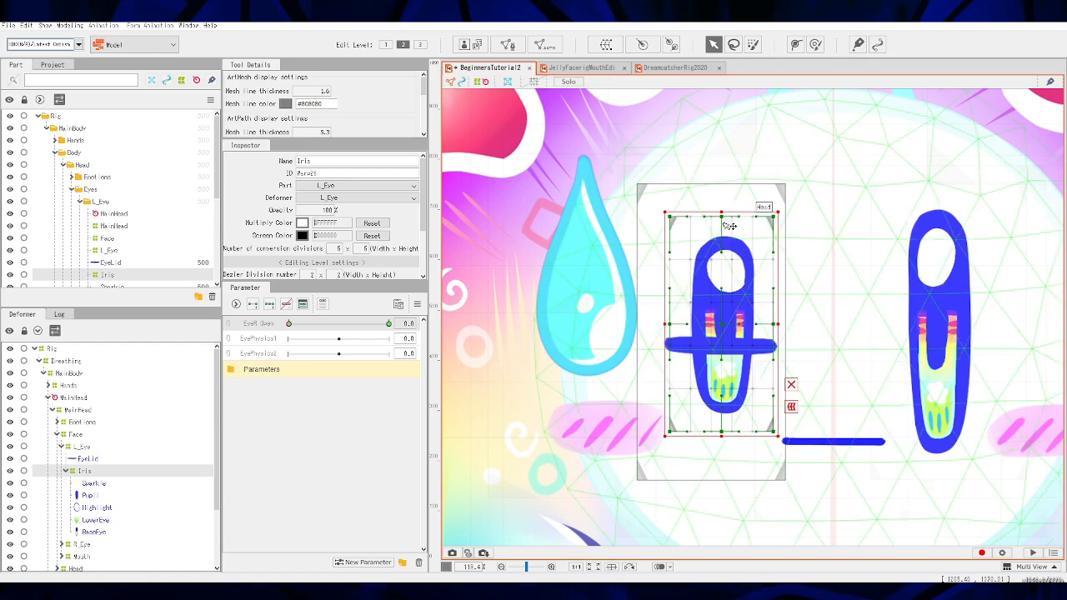
Step: Flatten the Iris warp deformer onto the eyelid line at EyeR Open 0, widen it slightly on both sides and test the closing
drag(722, 213, 722, 256)
drag(722, 434, 722, 406)
drag(722, 255, 722, 297)
drag(722, 408, 723, 382)
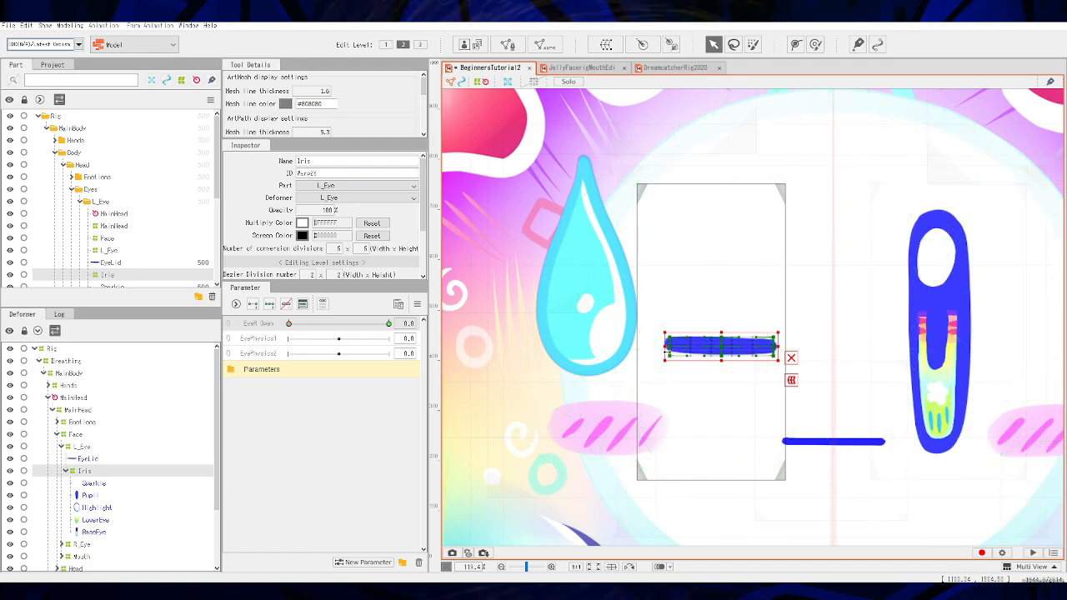
drag(666, 346, 662, 345)
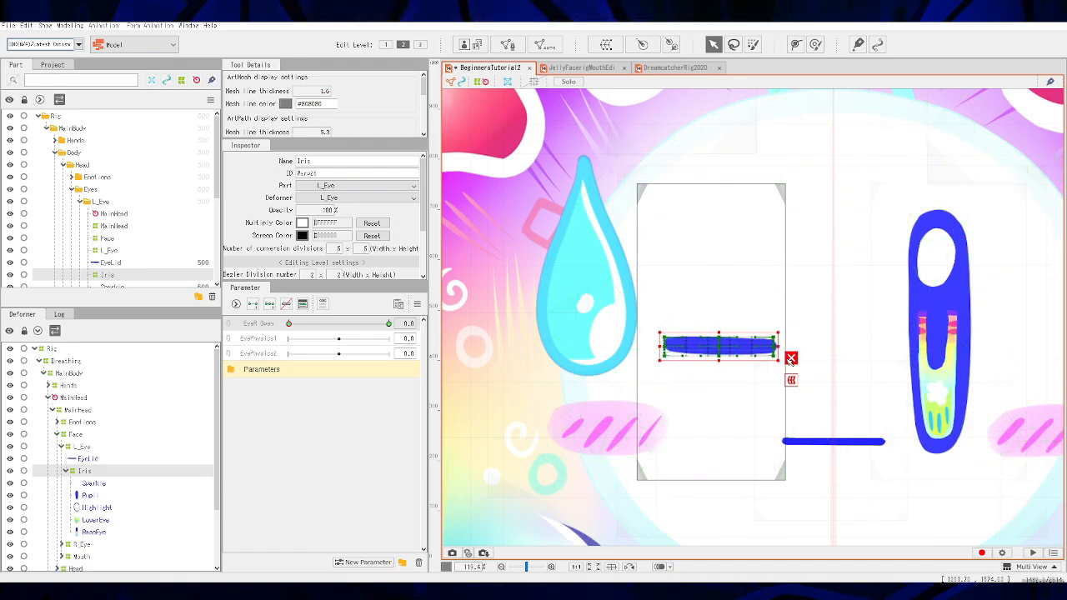
drag(777, 345, 782, 345)
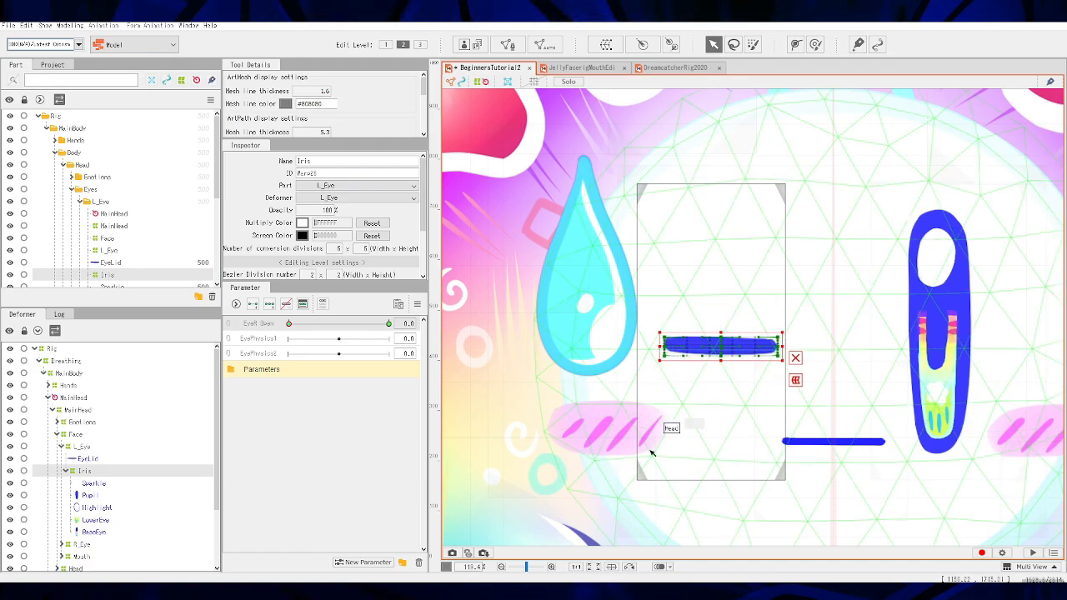
drag(289, 323, 289, 346)
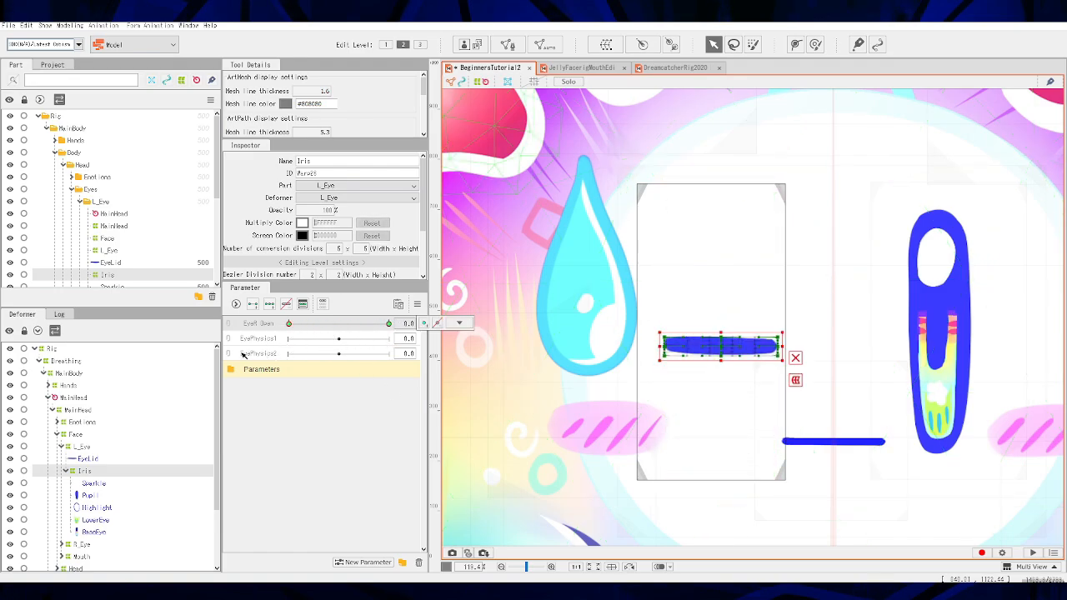
Step: Key the EyeLid mesh at both ends of EyeR Open and set its opacity to 0% at 1.0
click(88, 459)
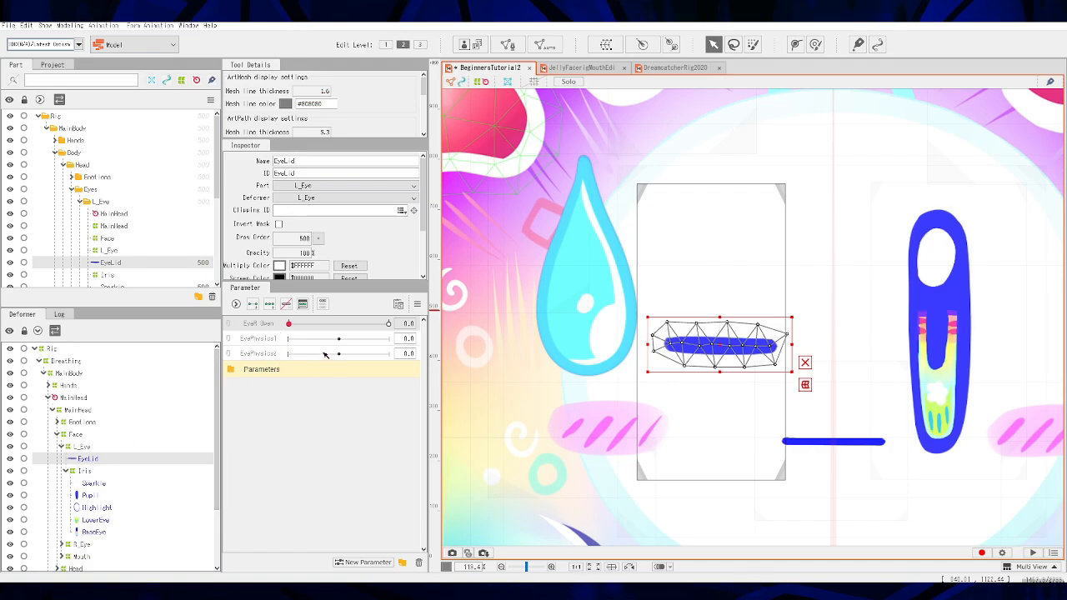
drag(287, 326, 389, 324)
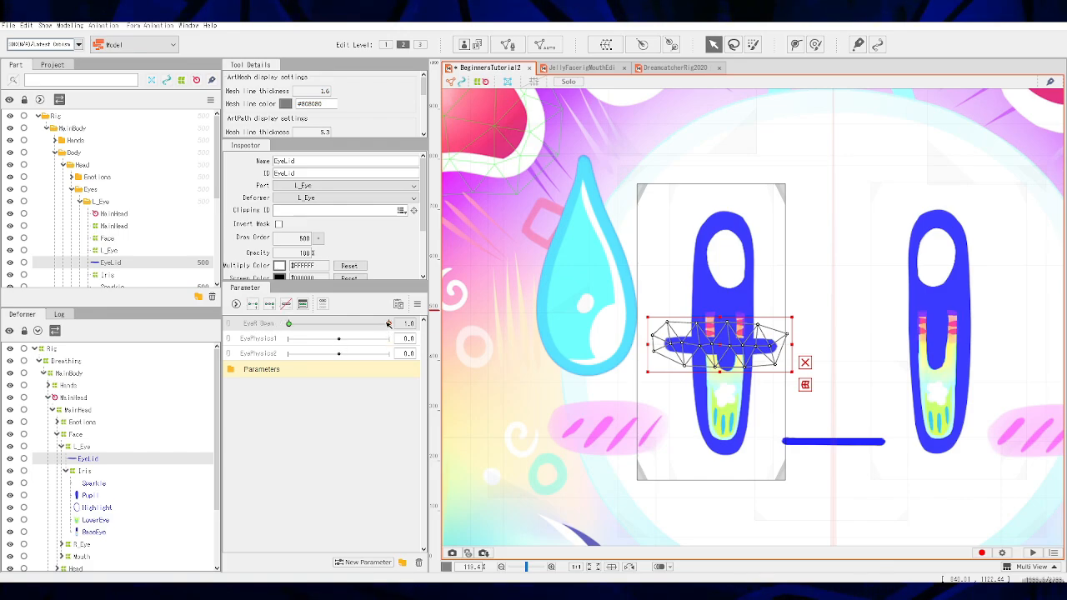
drag(389, 324, 391, 325)
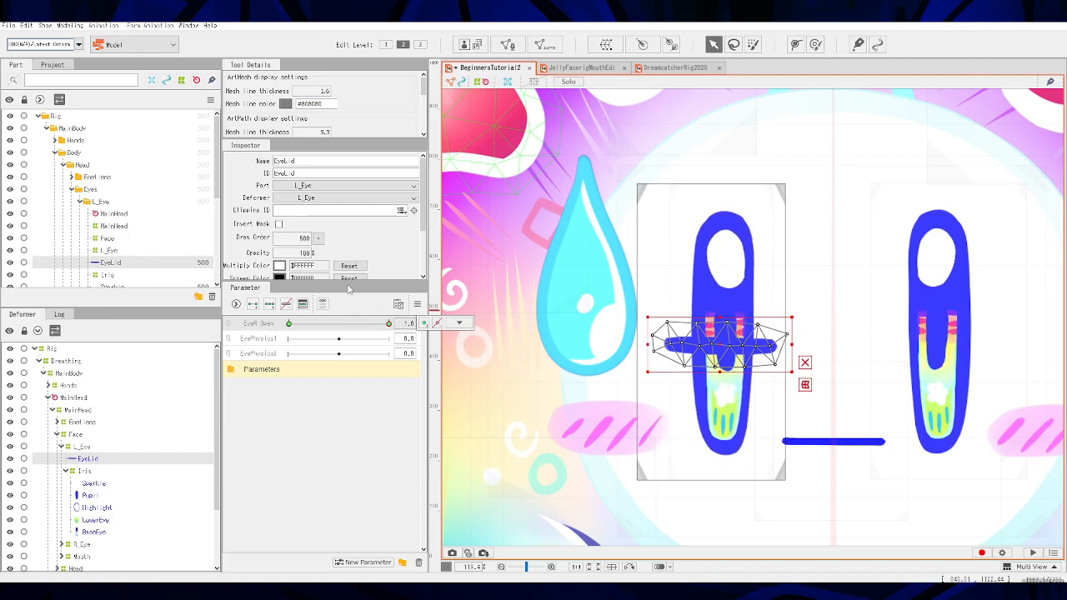
drag(308, 253, 309, 253)
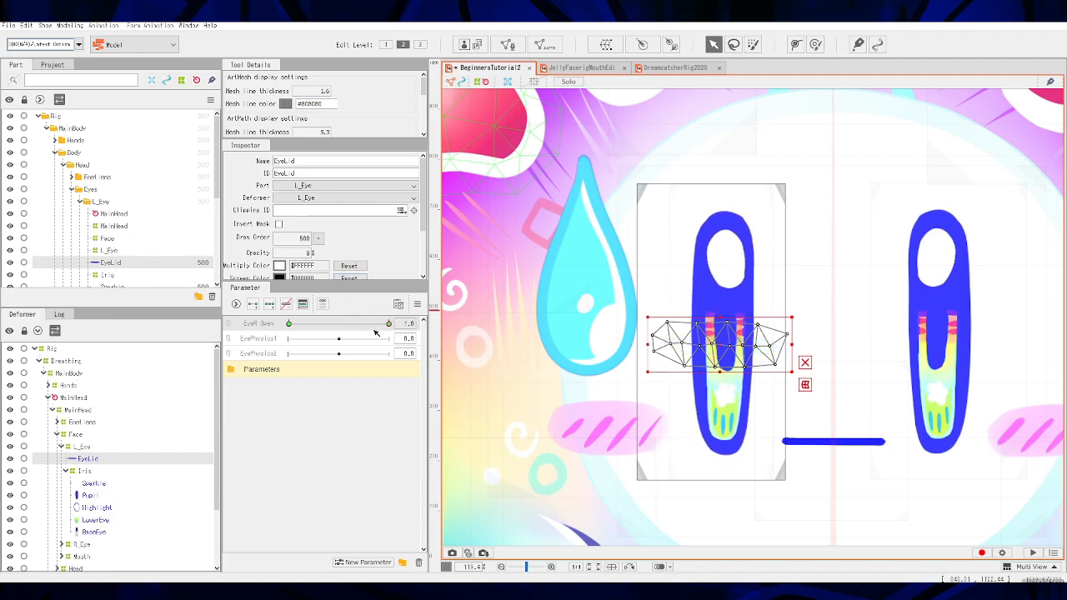
Step: Add a single EyeLid keyform on EyeR Open just below its maximum value
mouse_move(388, 324)
mouse_down()
mouse_move(254, 328)
mouse_move(406, 326)
mouse_move(278, 341)
mouse_move(396, 343)
mouse_move(259, 335)
mouse_move(395, 335)
mouse_up()
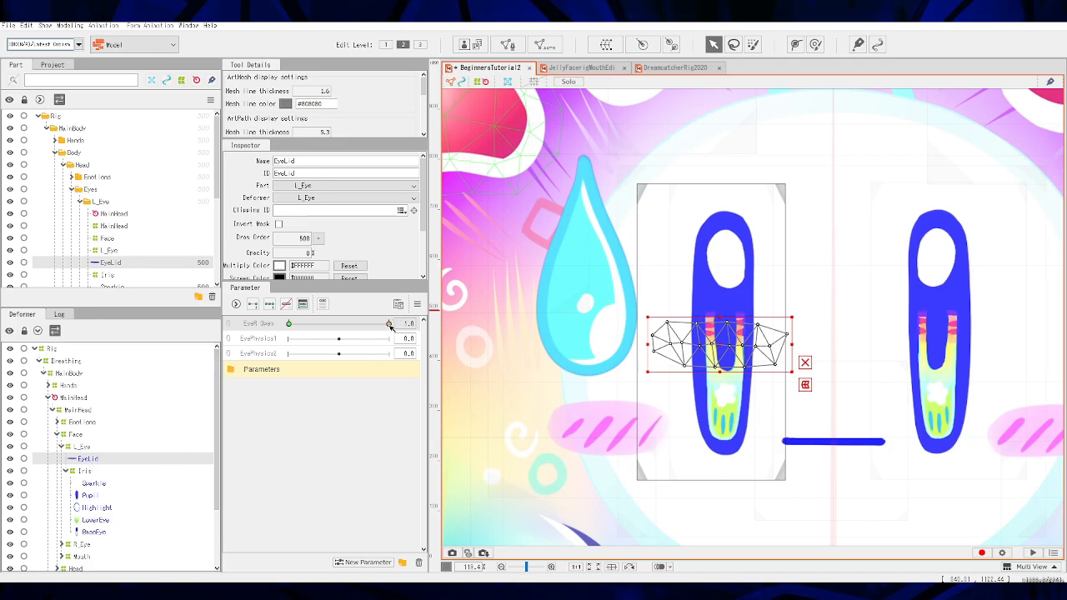
drag(391, 327, 392, 357)
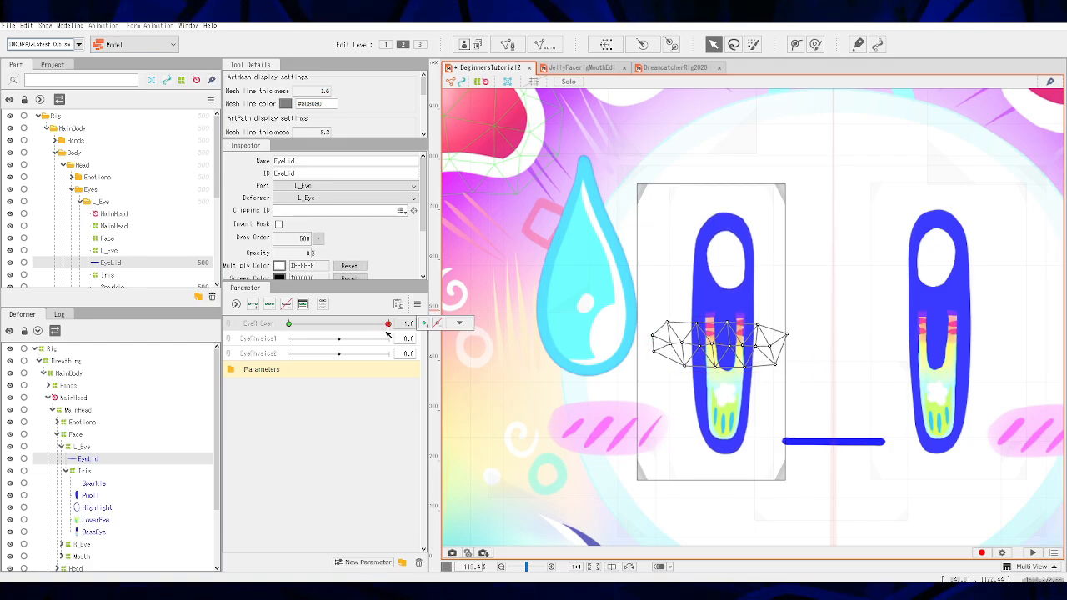
click(389, 330)
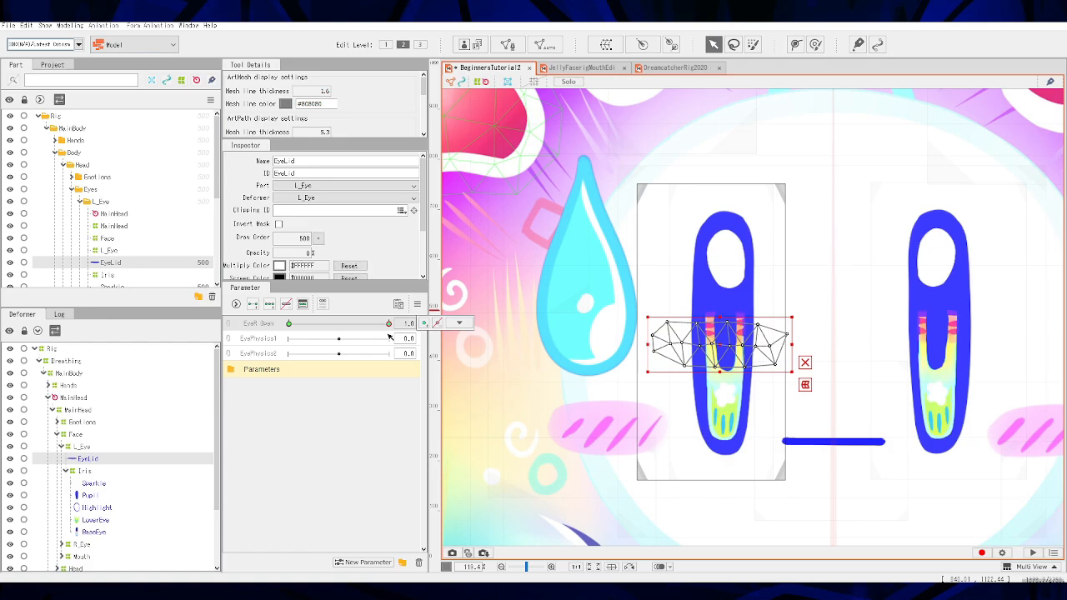
click(388, 334)
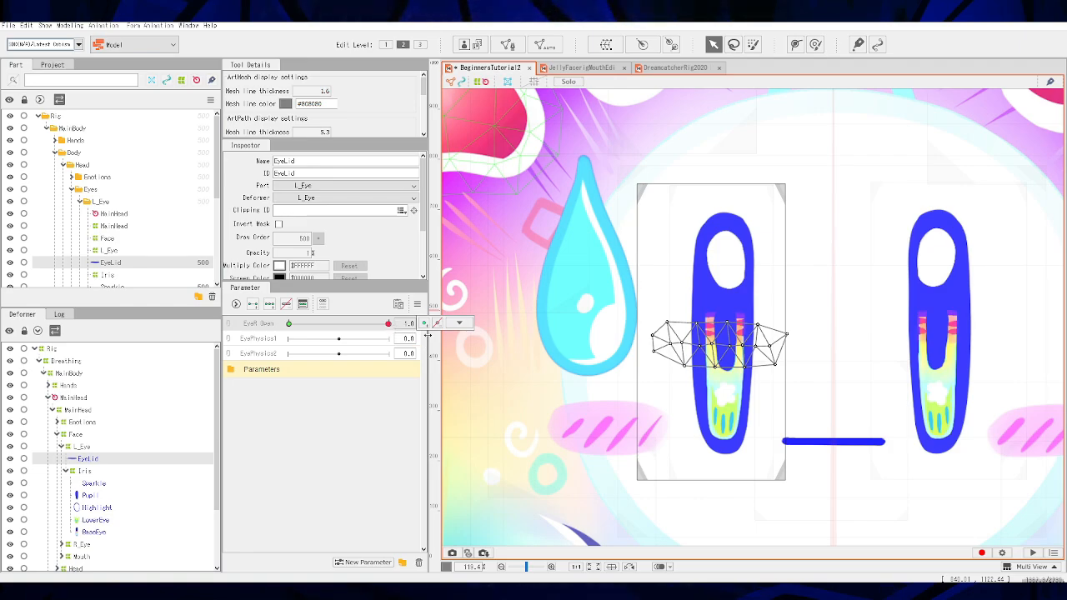
click(423, 328)
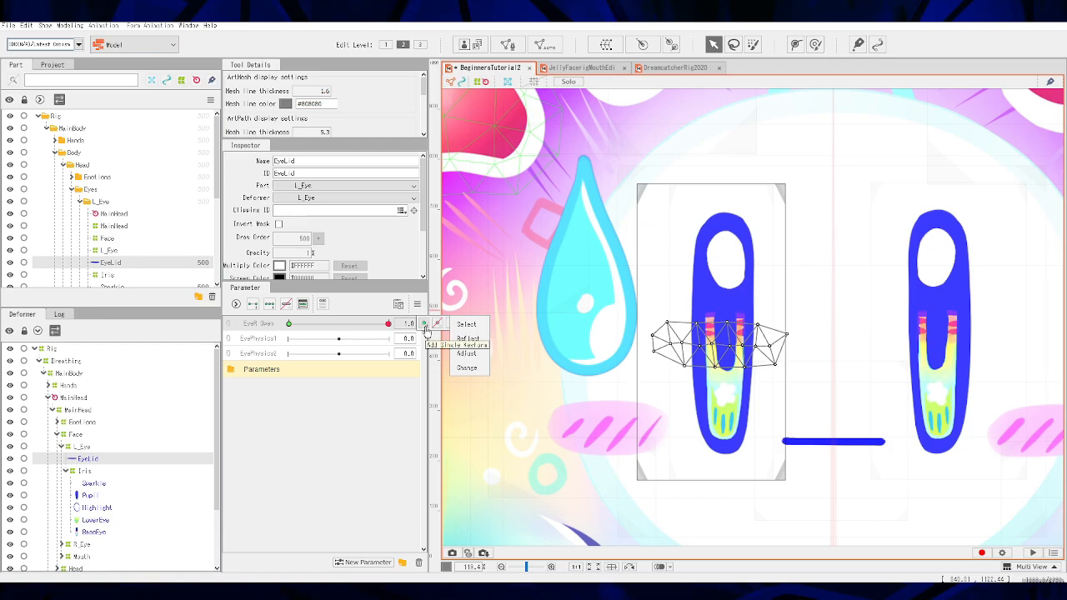
click(425, 328)
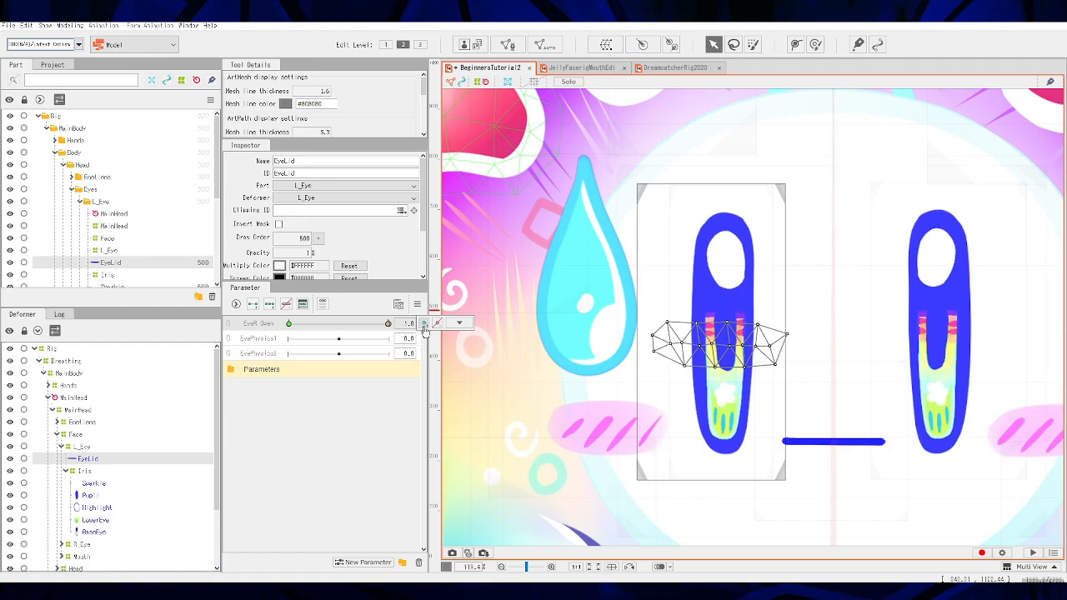
Step: Add a single EyeLid keyform just above EyeR Open 0 with opacity 0%, and test the parameter up to 1.0
click(133, 457)
click(290, 326)
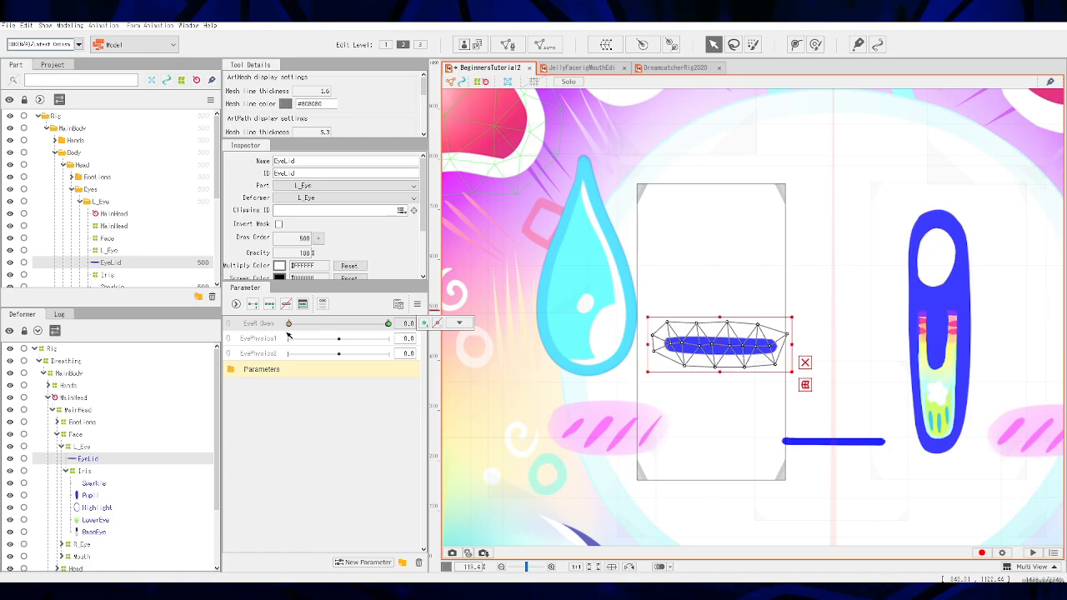
drag(288, 333, 289, 333)
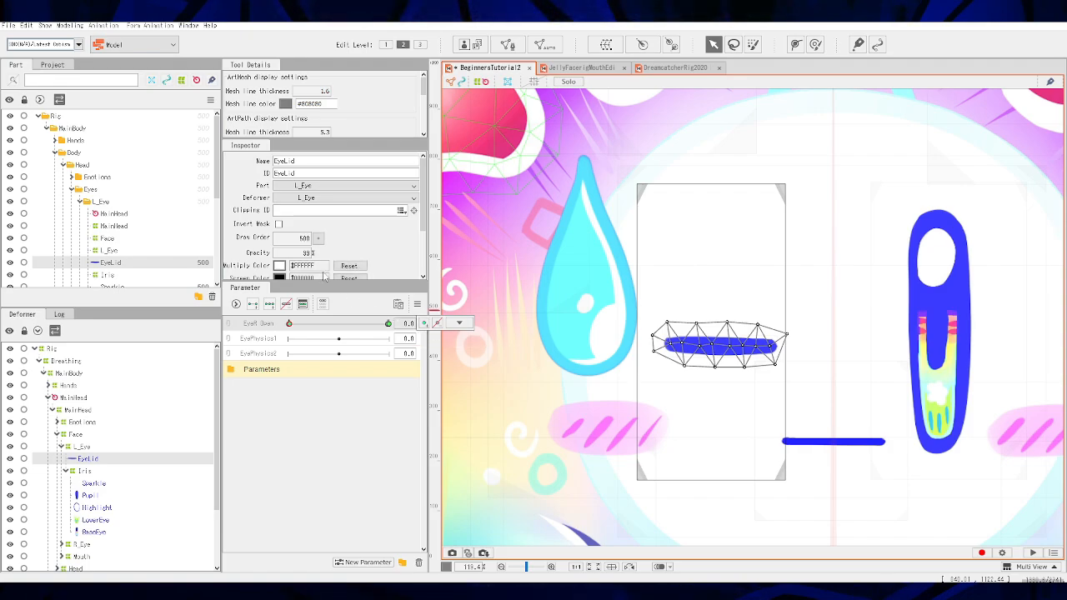
click(424, 324)
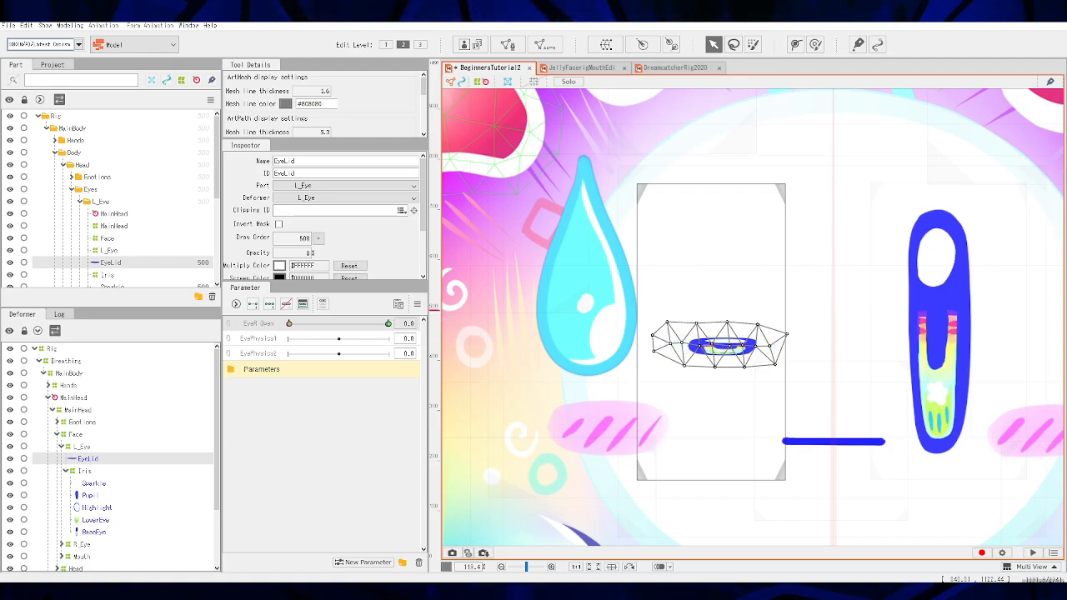
click(289, 323)
drag(282, 324, 499, 377)
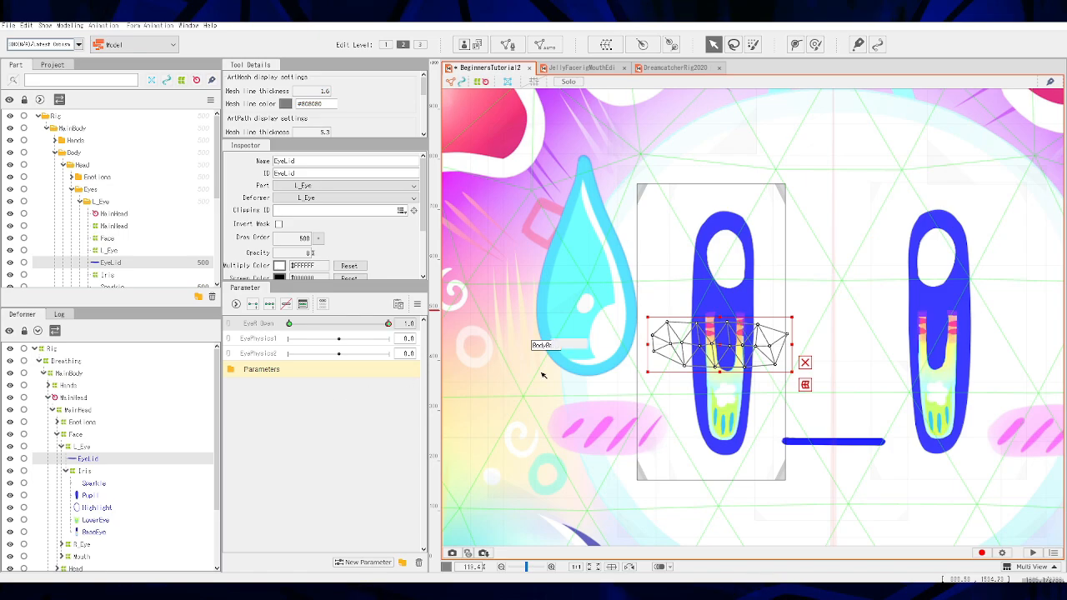
Step: Create a warp deformer named Sparkle as parent of the Sparkle mesh in L_Eye
click(94, 483)
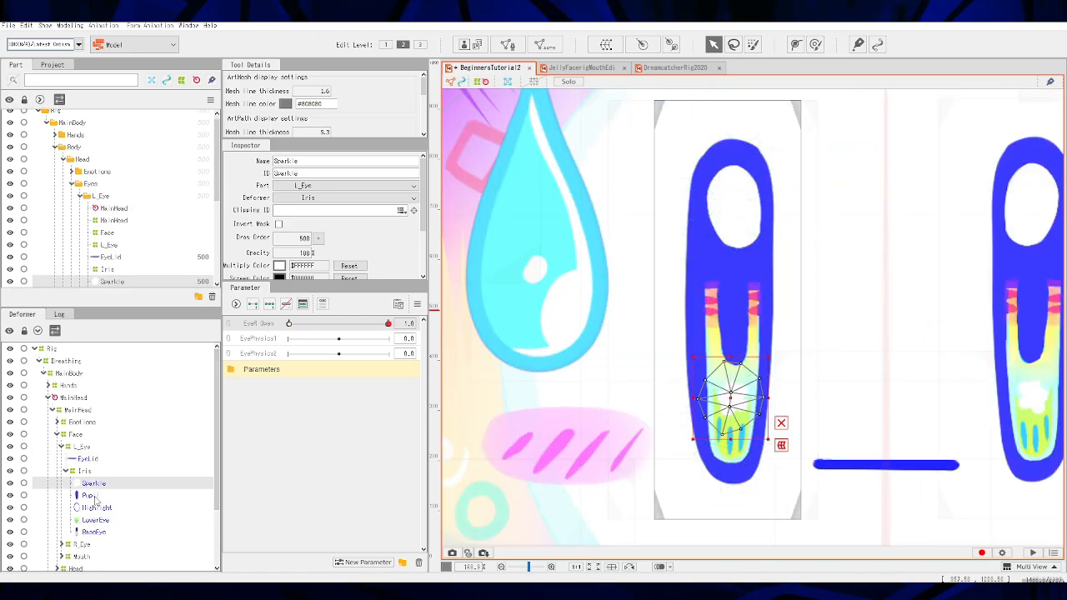
click(103, 508)
click(92, 495)
click(93, 484)
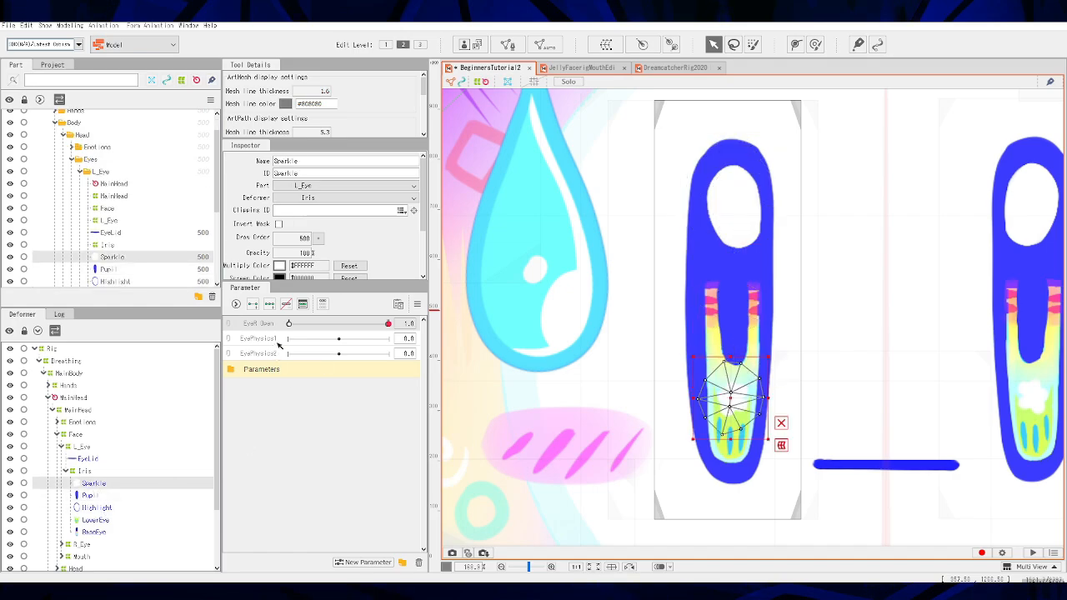
click(101, 496)
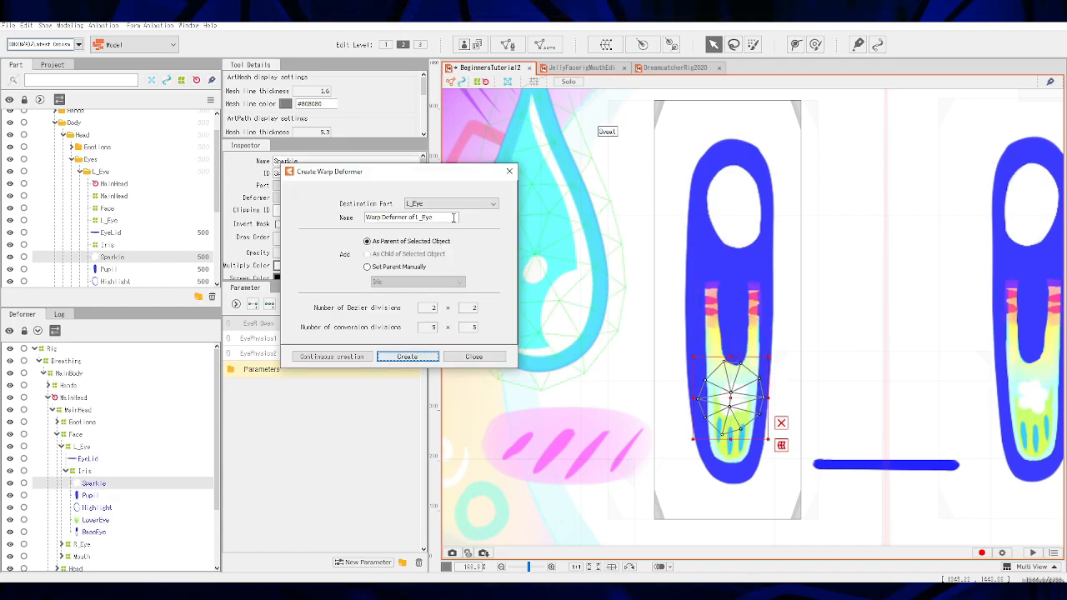
drag(452, 218, 362, 218)
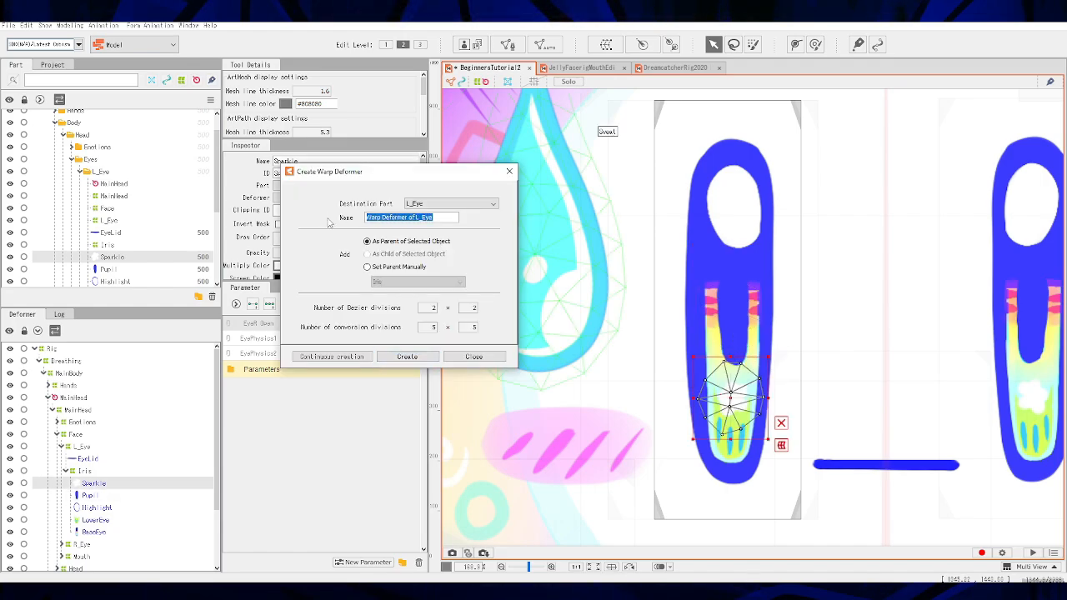
text(Sparkle)
click(407, 356)
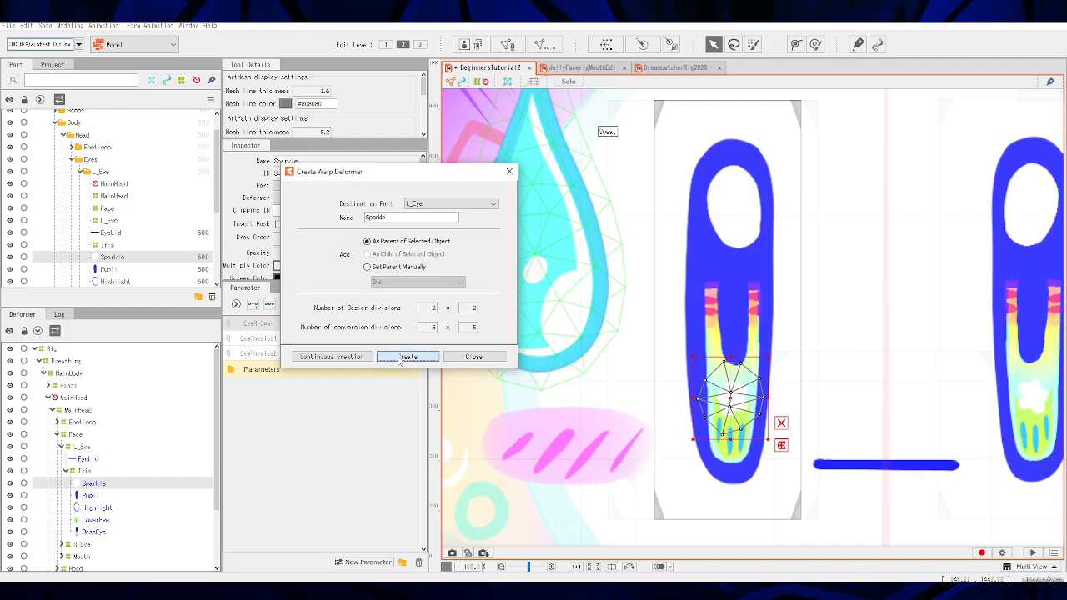
Step: Create a warp deformer named Pupil as parent of the Pupil mesh in L_Eye
click(90, 483)
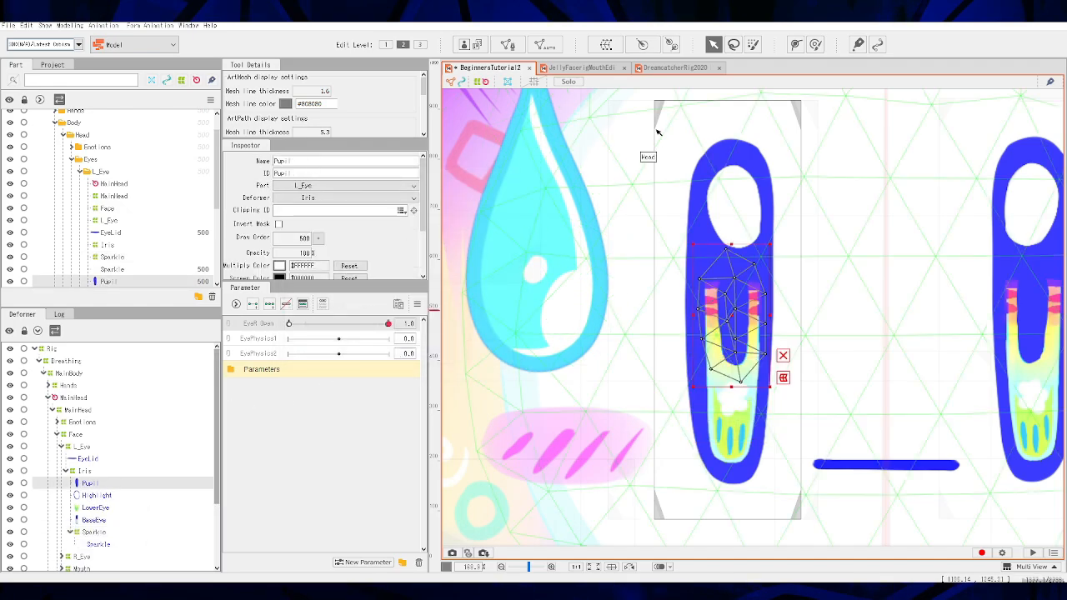
click(606, 44)
drag(447, 219, 333, 213)
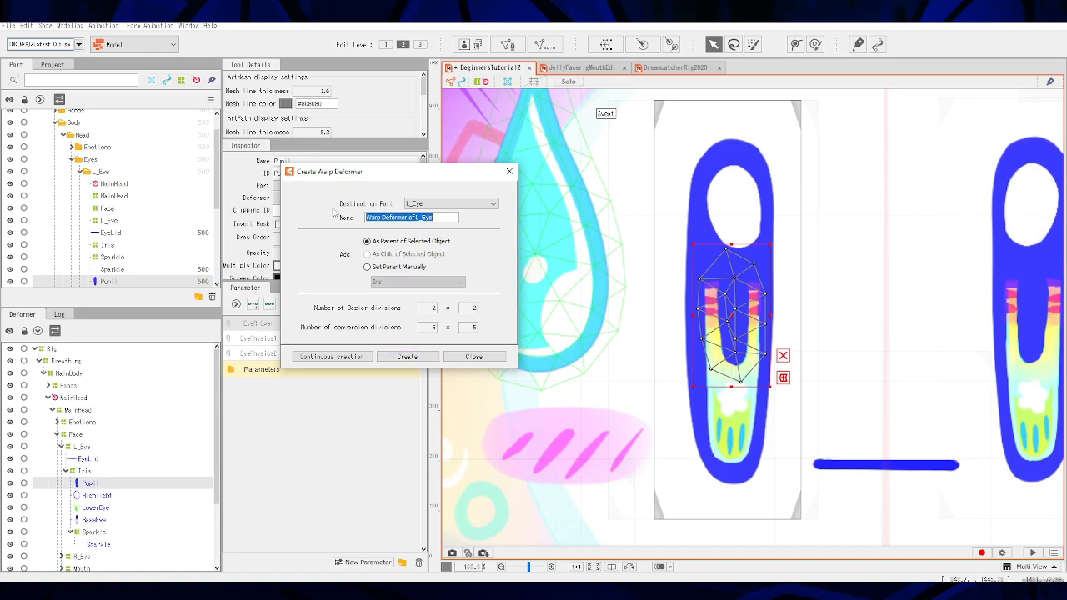
text(Pupil)
click(407, 356)
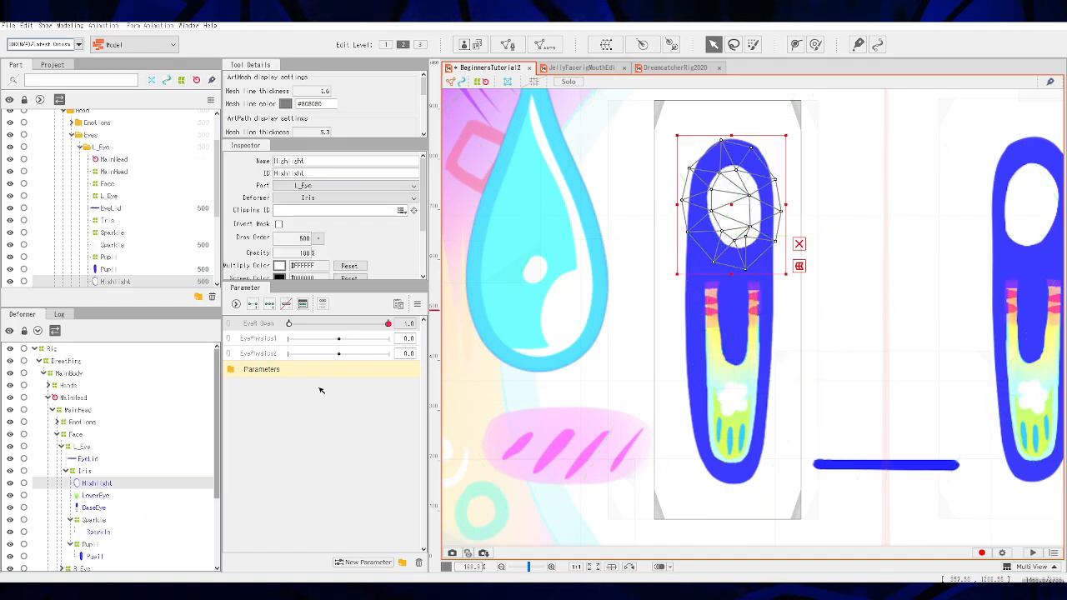
Step: Create a warp deformer named Highlight as parent of the Highlight mesh in L_Eye
click(606, 44)
double_click(418, 216)
drag(418, 217, 342, 214)
text(Highlight)
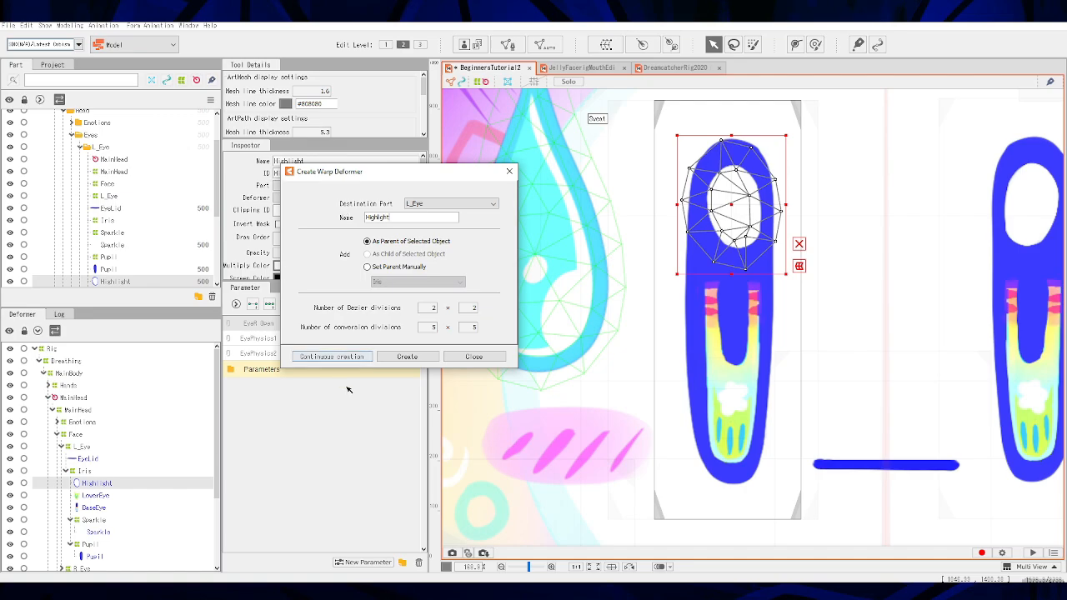
click(396, 358)
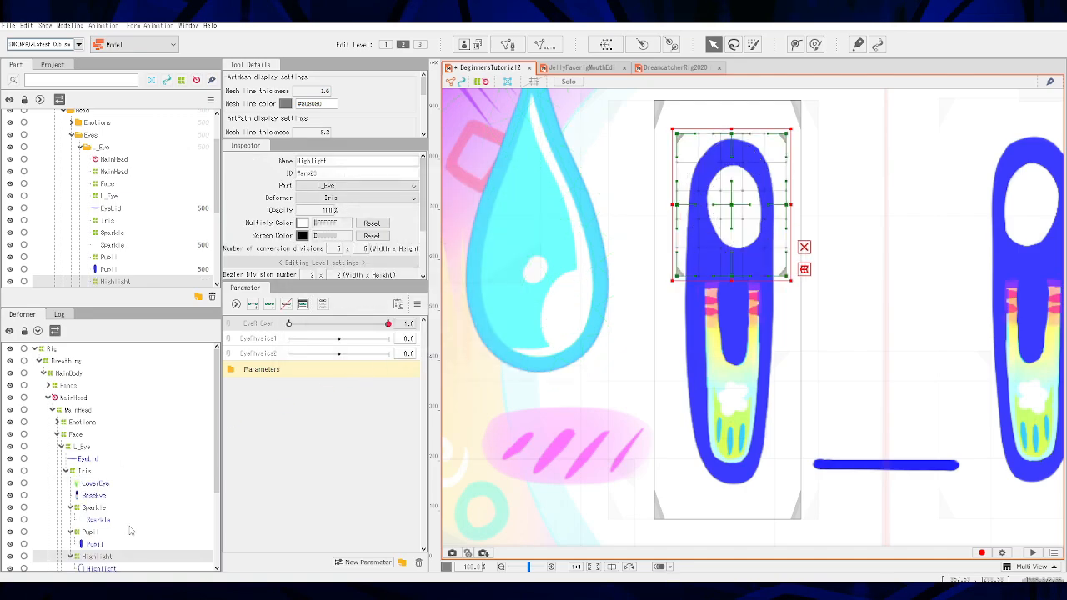
Step: Create a warp deformer named LowerEye as parent of the LowerEye mesh in L_Eye
click(95, 484)
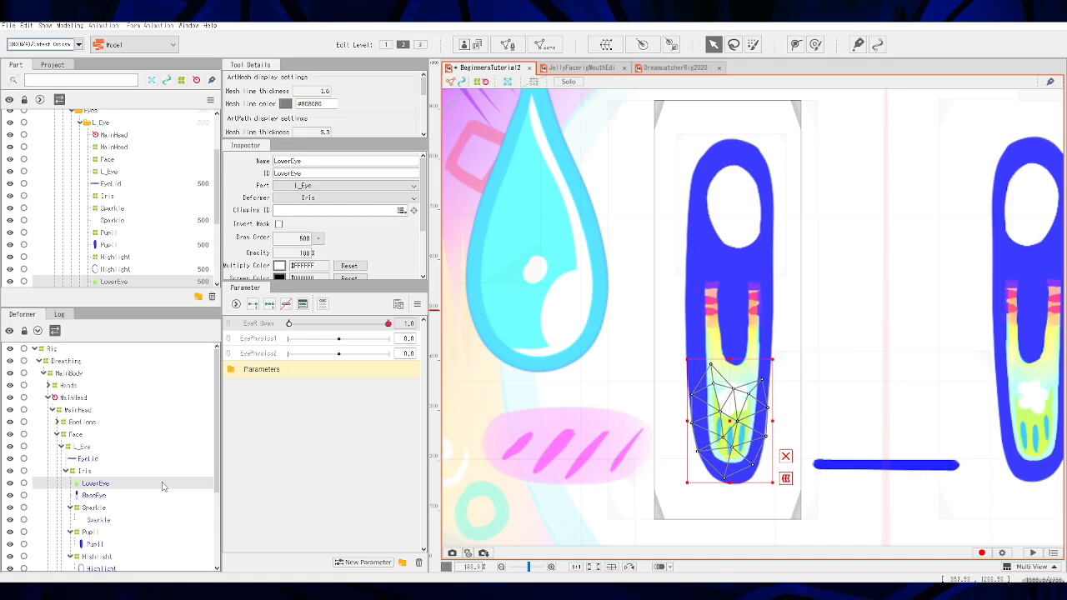
click(643, 44)
drag(434, 217, 333, 217)
text(LowerEye)
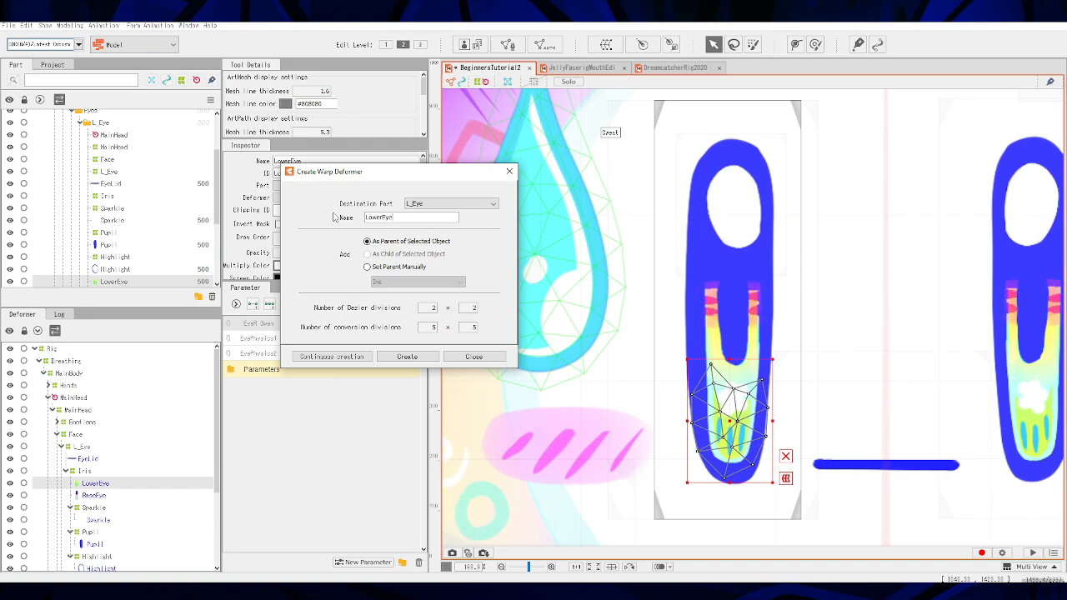
click(407, 357)
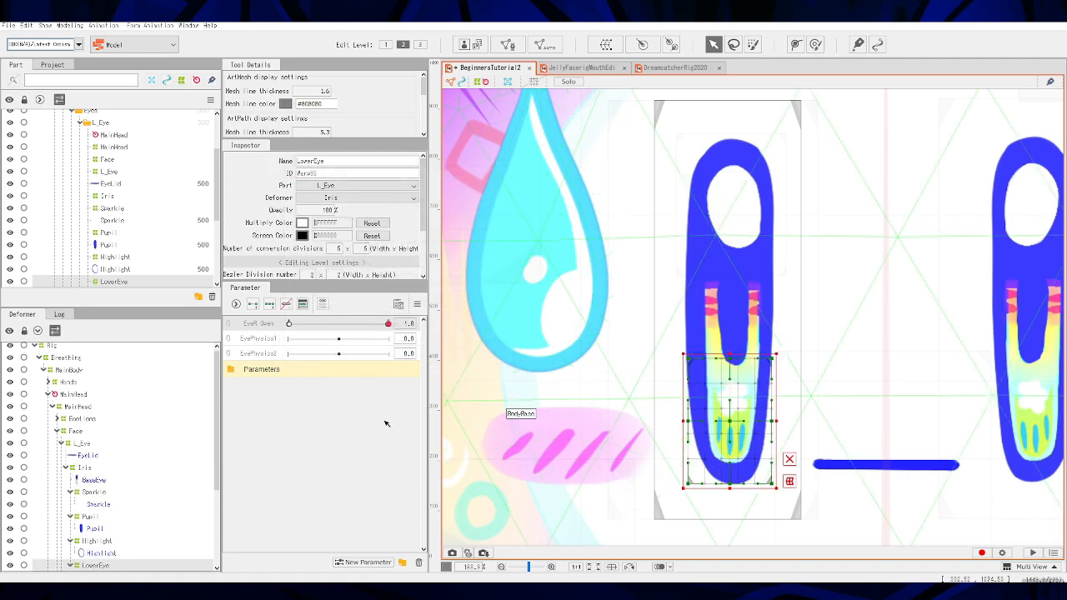
Step: Add three keyforms on EyePhysics1 to the Pupil, Highlight and LowerEye warp deformers of L_Eye together
scroll(136, 521, down, 2)
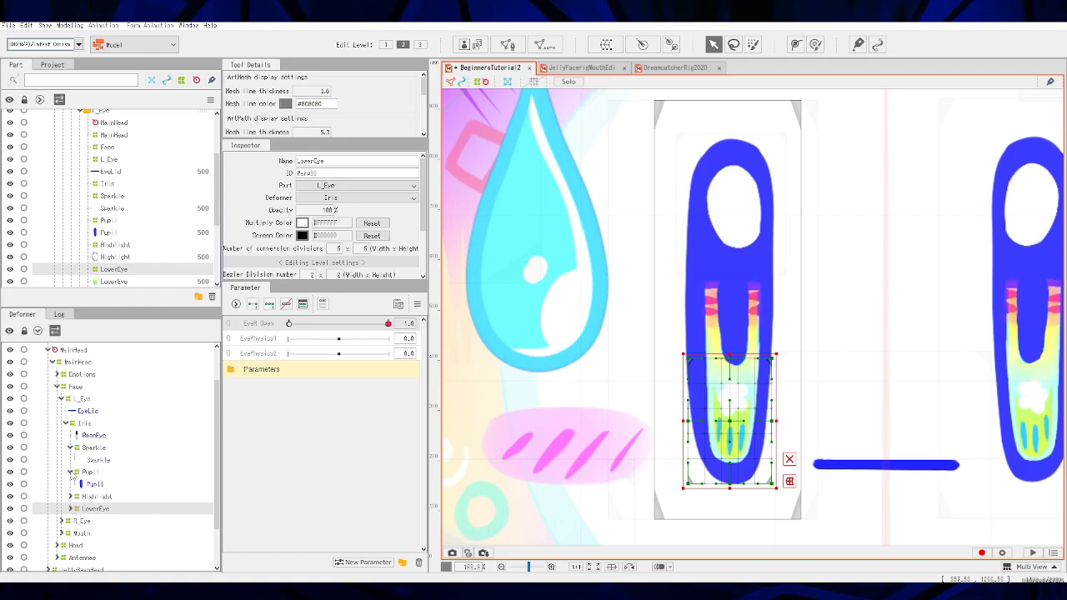
click(71, 472)
click(70, 448)
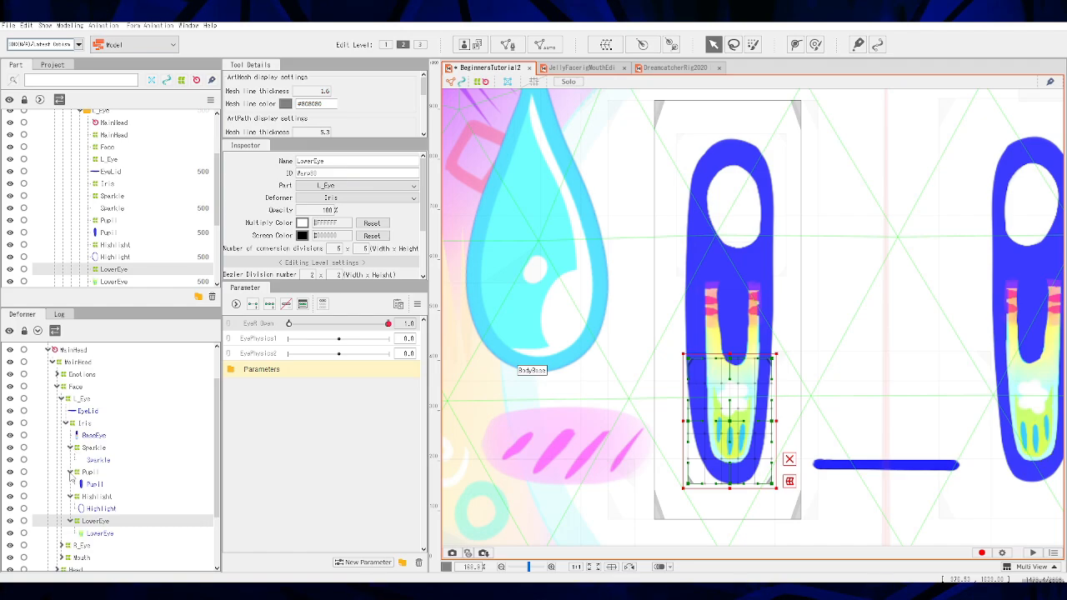
click(71, 473)
click(72, 485)
click(72, 497)
shift+click(97, 474)
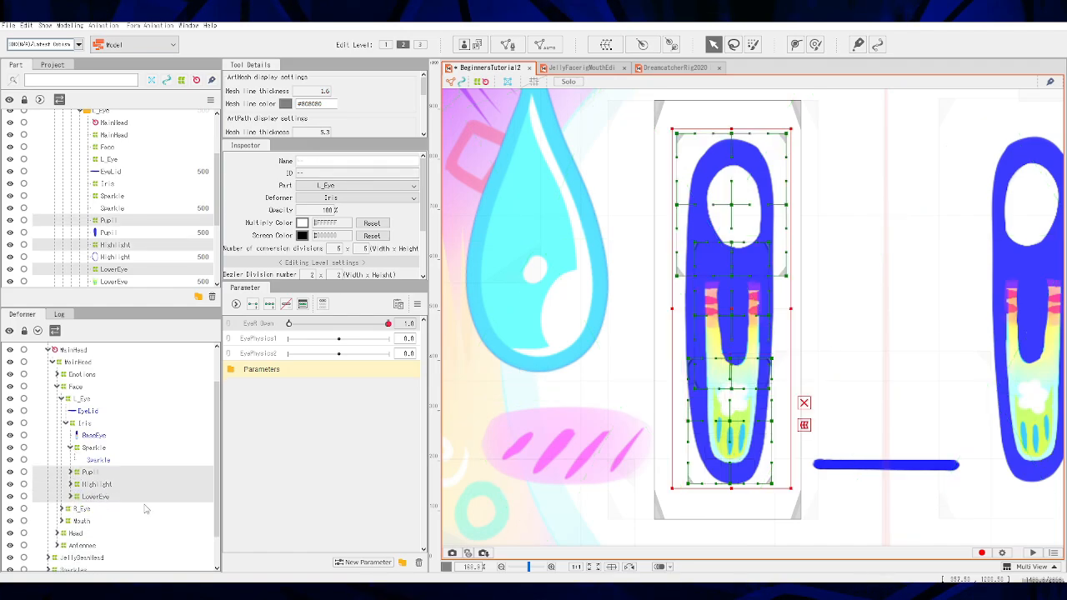
click(268, 309)
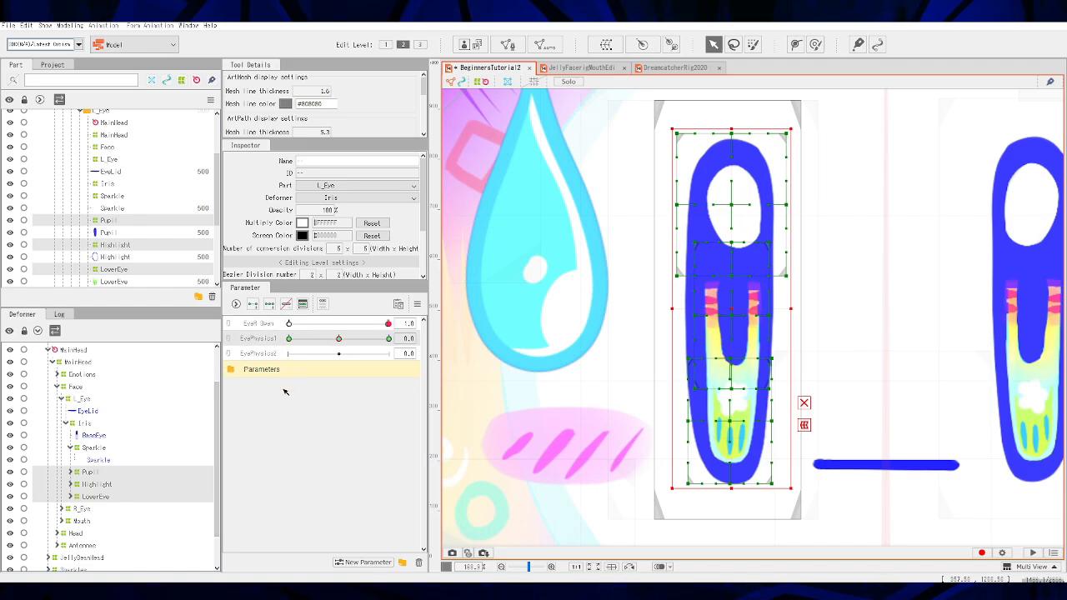
click(340, 339)
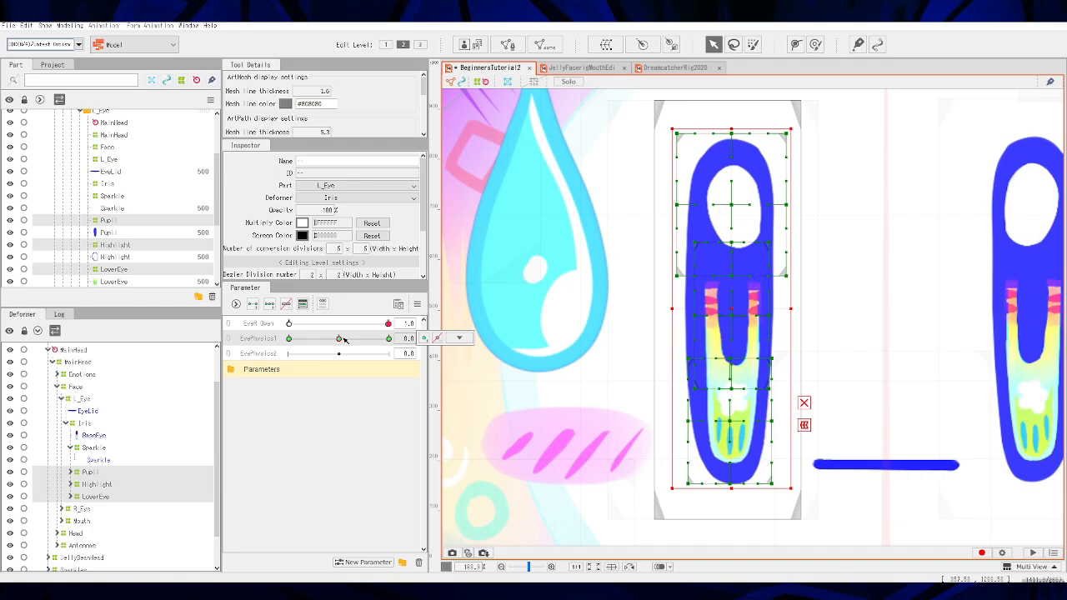
Step: Shrink the L_Eye Pupil warp deformer inward from its corners at EyePhysics1 -1.0
click(96, 484)
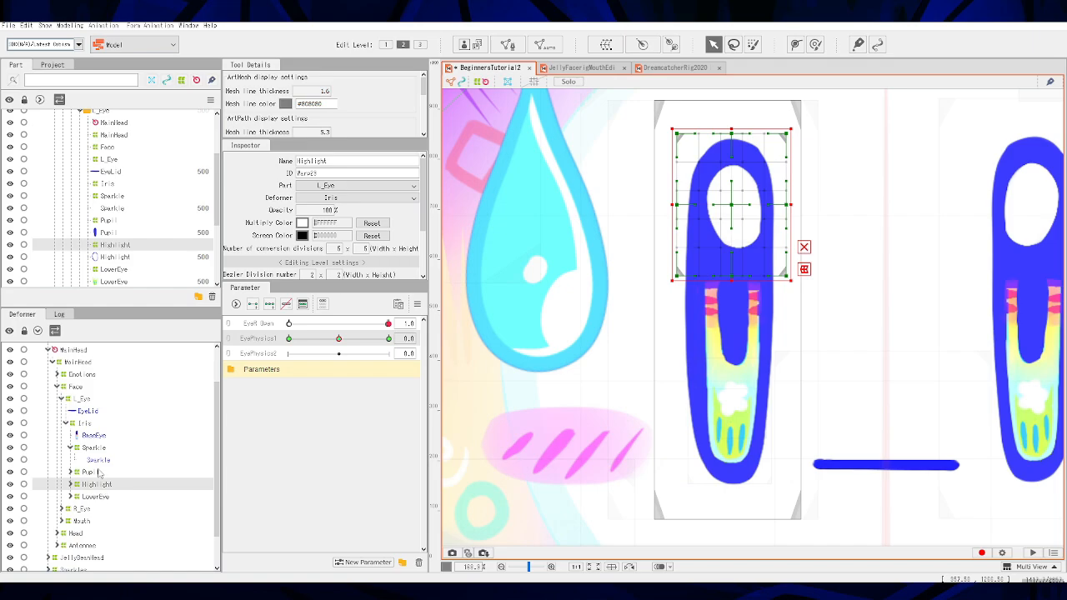
click(101, 473)
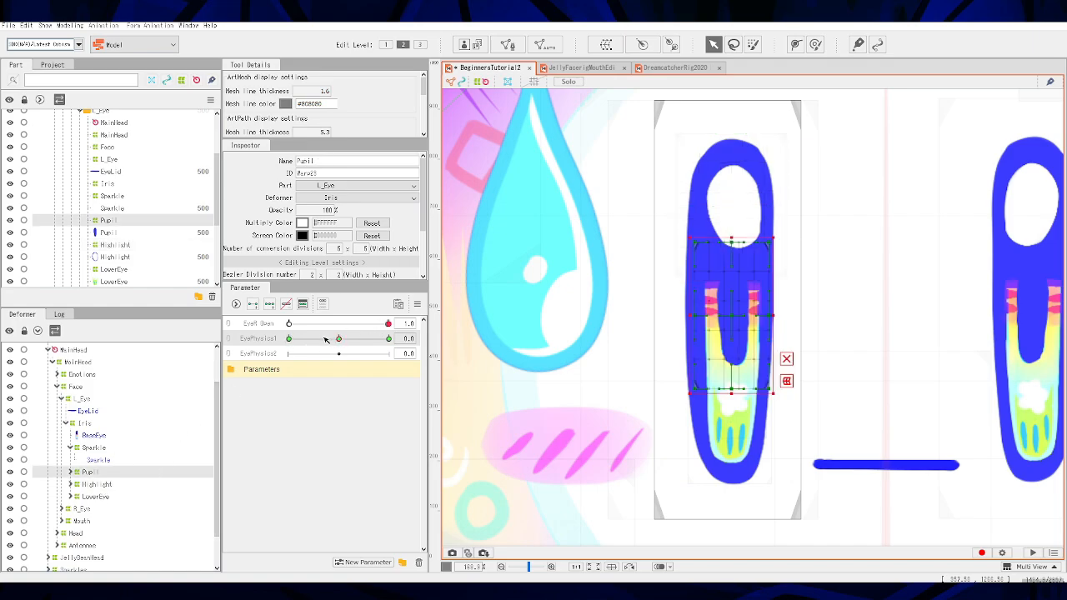
click(289, 339)
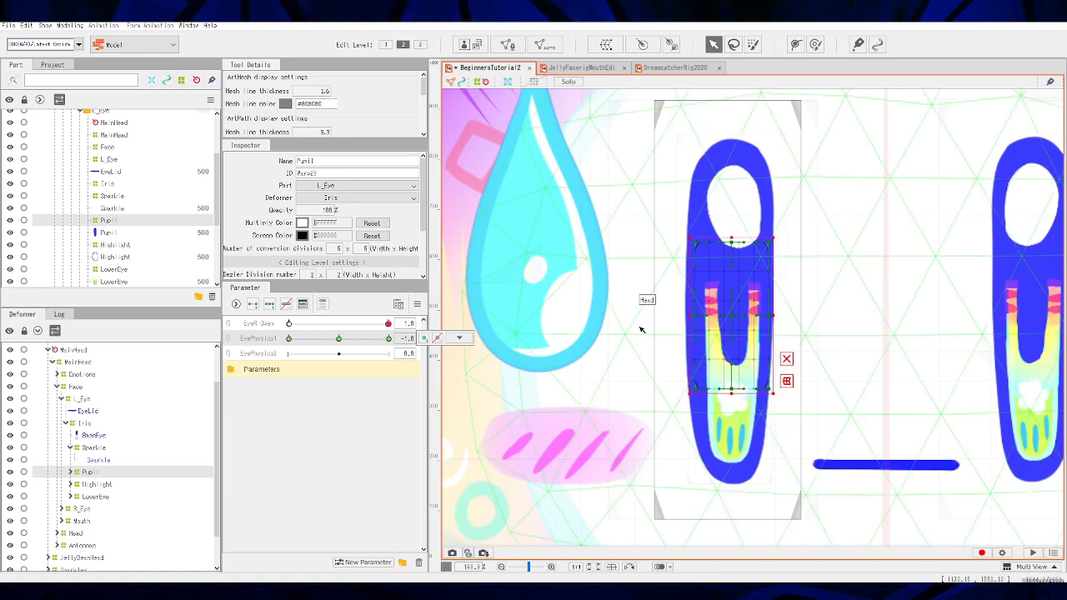
scroll(733, 396, up, 2)
drag(751, 407, 748, 463)
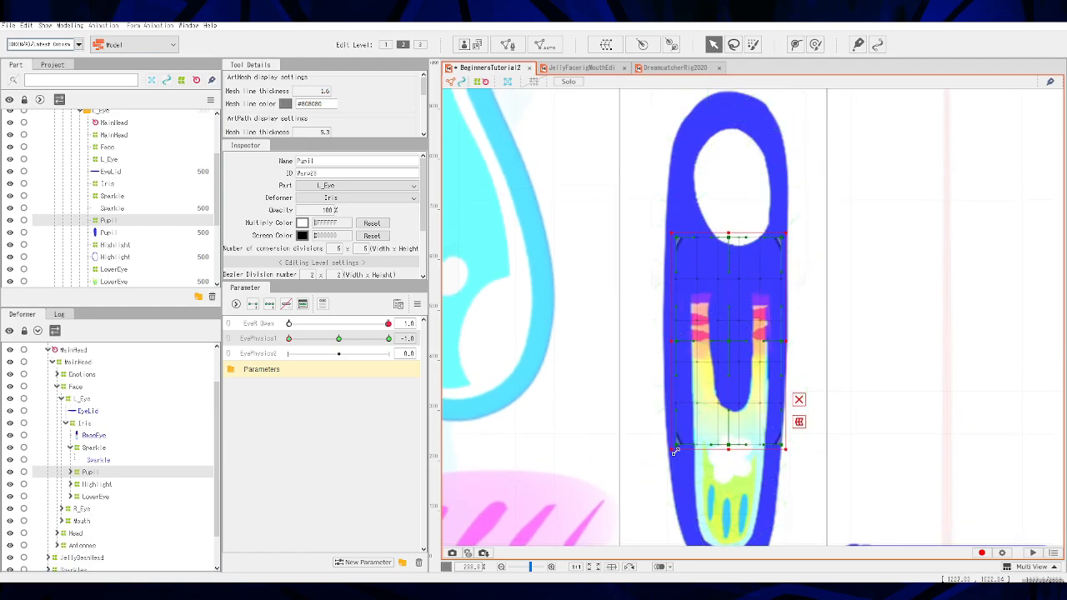
drag(672, 452, 687, 420)
drag(784, 419, 775, 396)
drag(686, 236, 691, 239)
drag(774, 236, 768, 248)
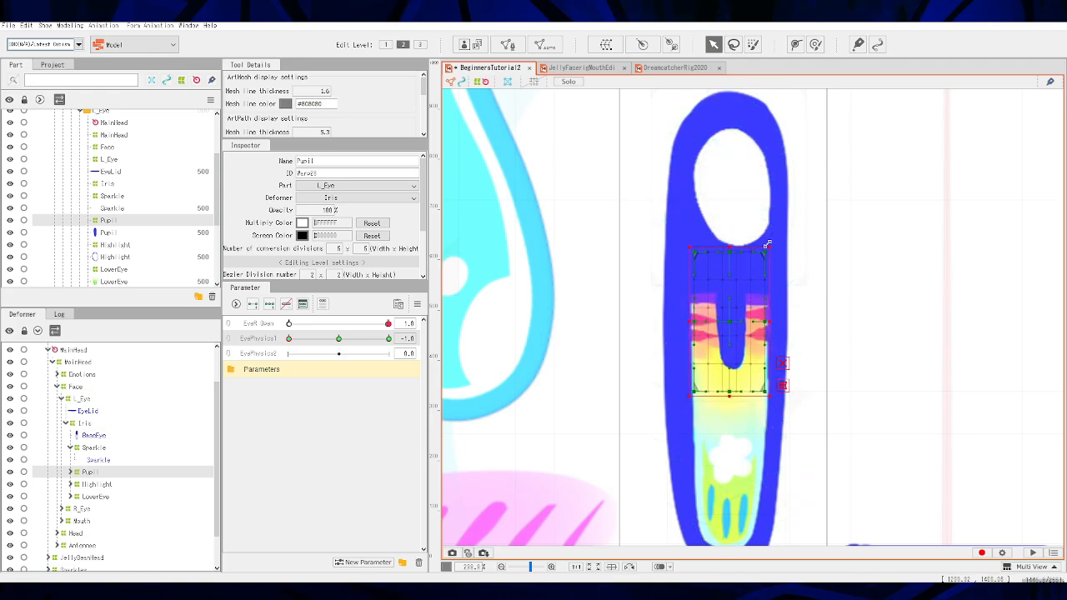
Step: Enlarge the L_Eye Pupil warp deformer slightly outward from all four corners at EyePhysics1 1.0
drag(289, 340, 390, 339)
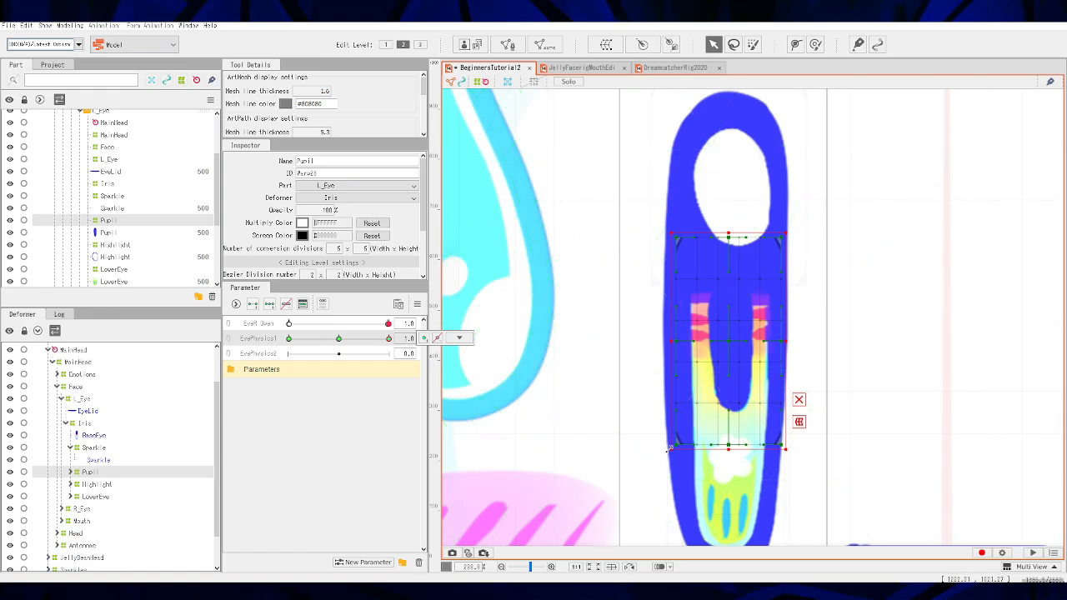
drag(672, 449, 674, 448)
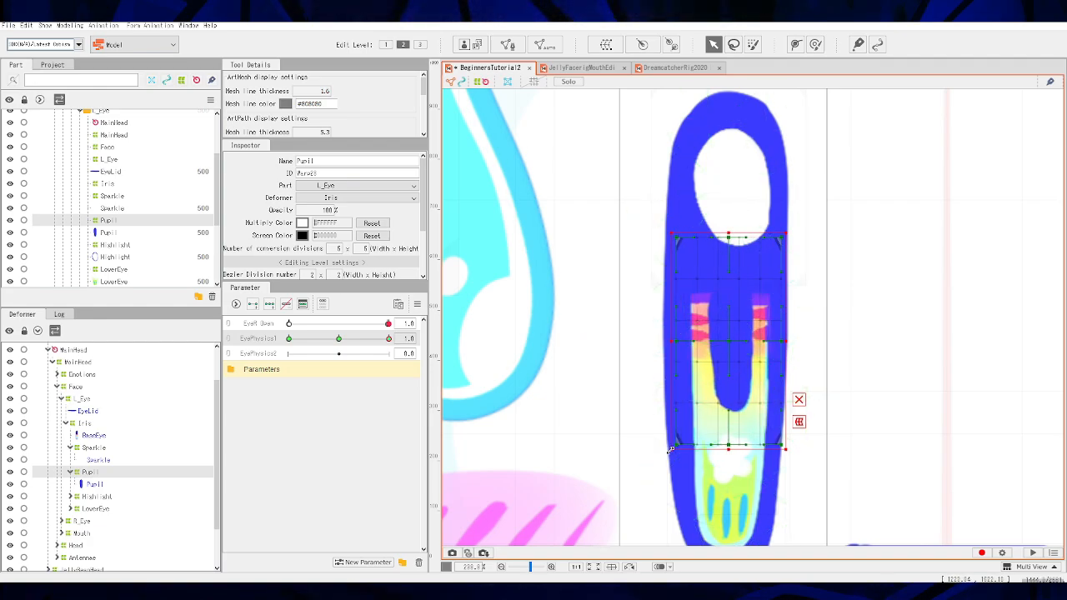
drag(671, 448, 666, 463)
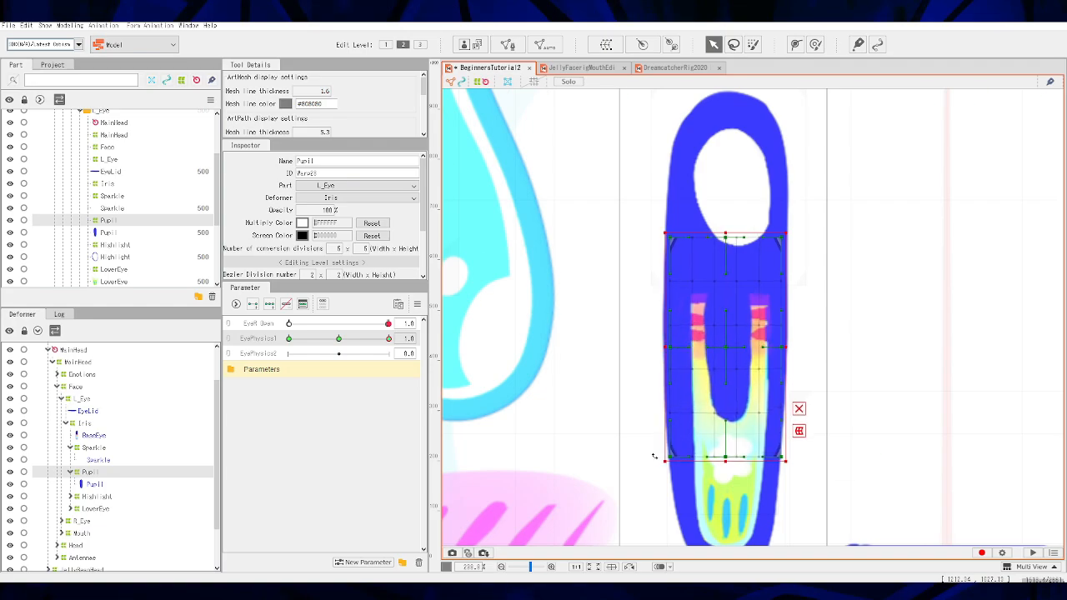
drag(785, 461, 790, 471)
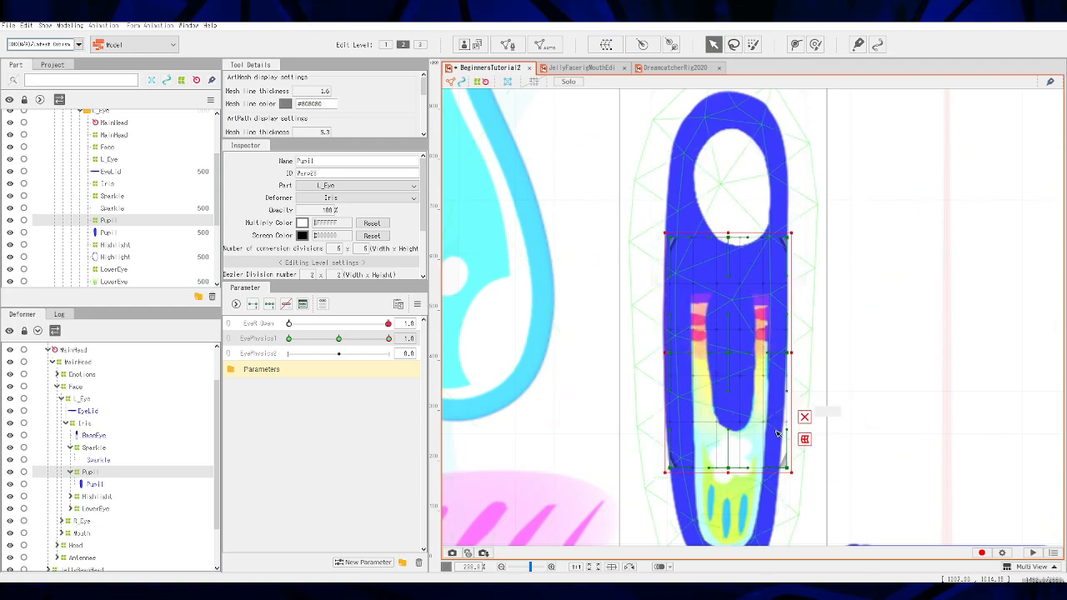
drag(666, 233, 662, 225)
drag(792, 225, 797, 221)
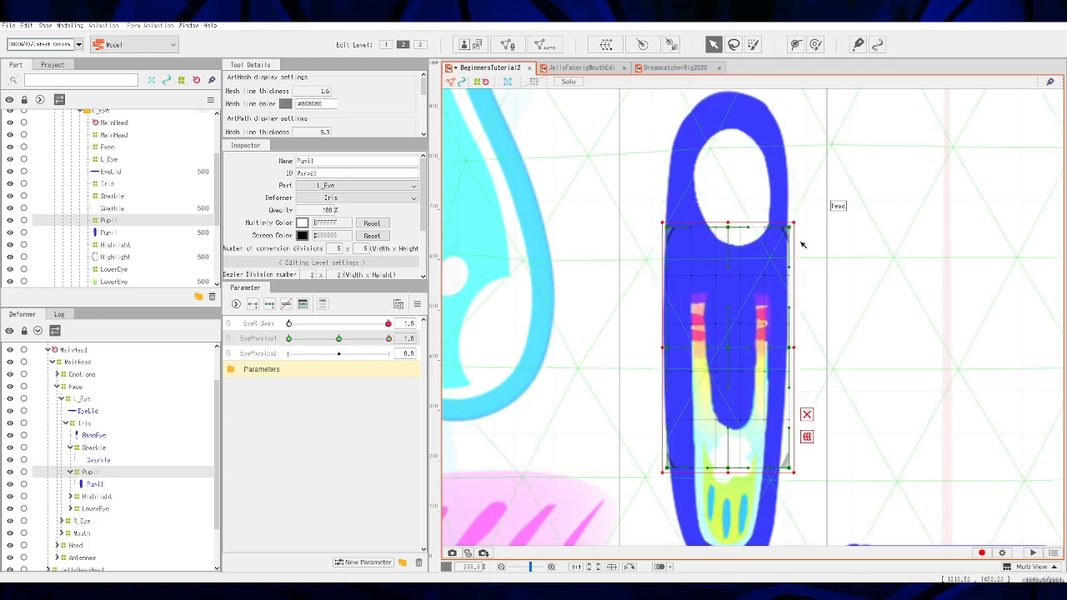
Step: Test the pupil's scaling by running EyePhysics1 between -1.0 and 1.0, and return it to 0.0
mouse_move(426, 345)
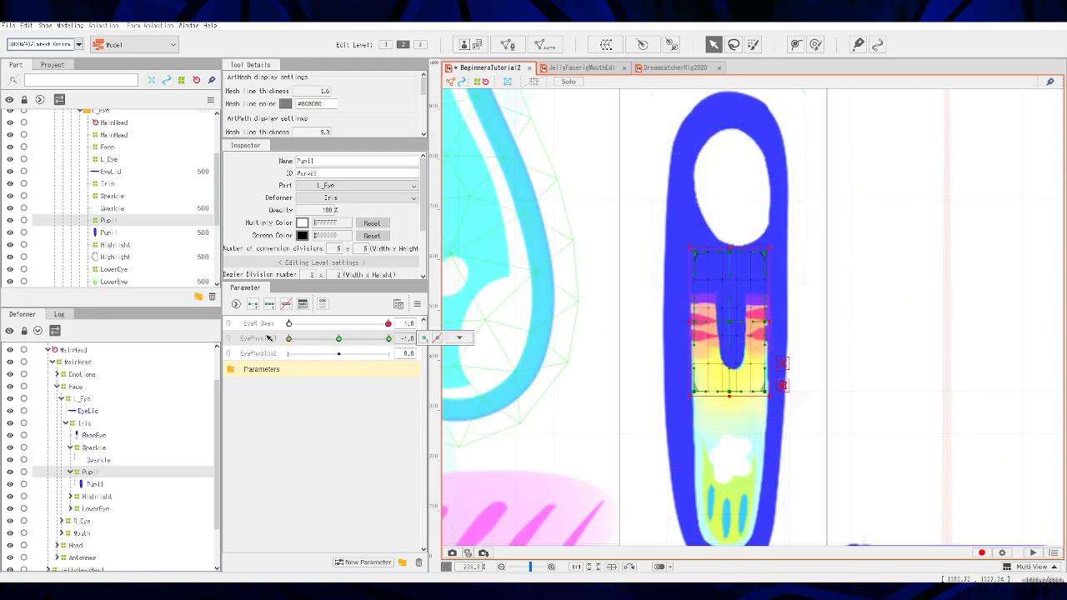
drag(389, 340, 262, 343)
click(338, 341)
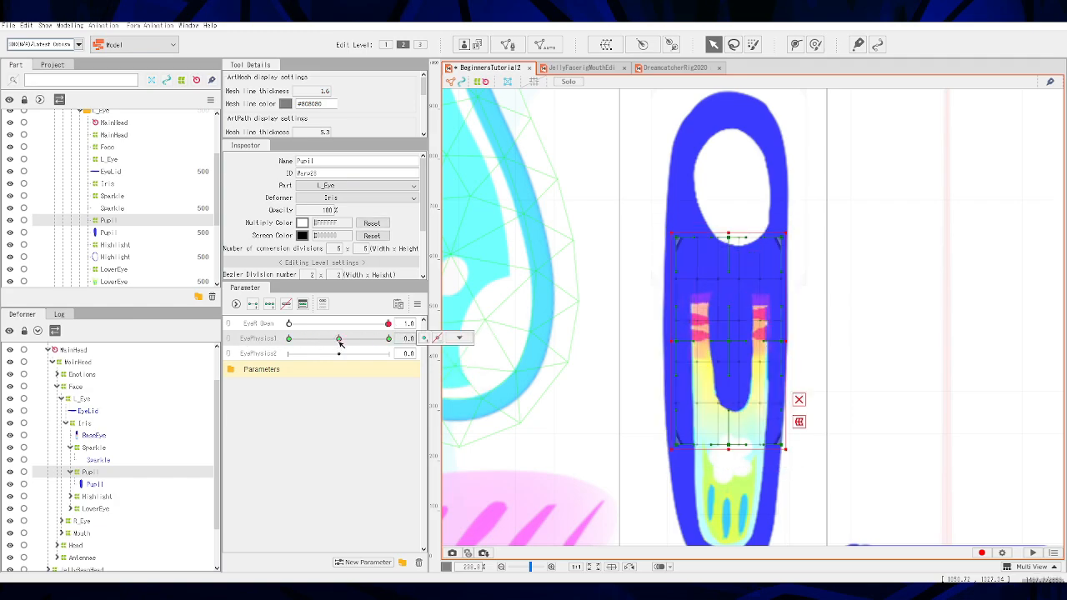
drag(340, 344, 407, 338)
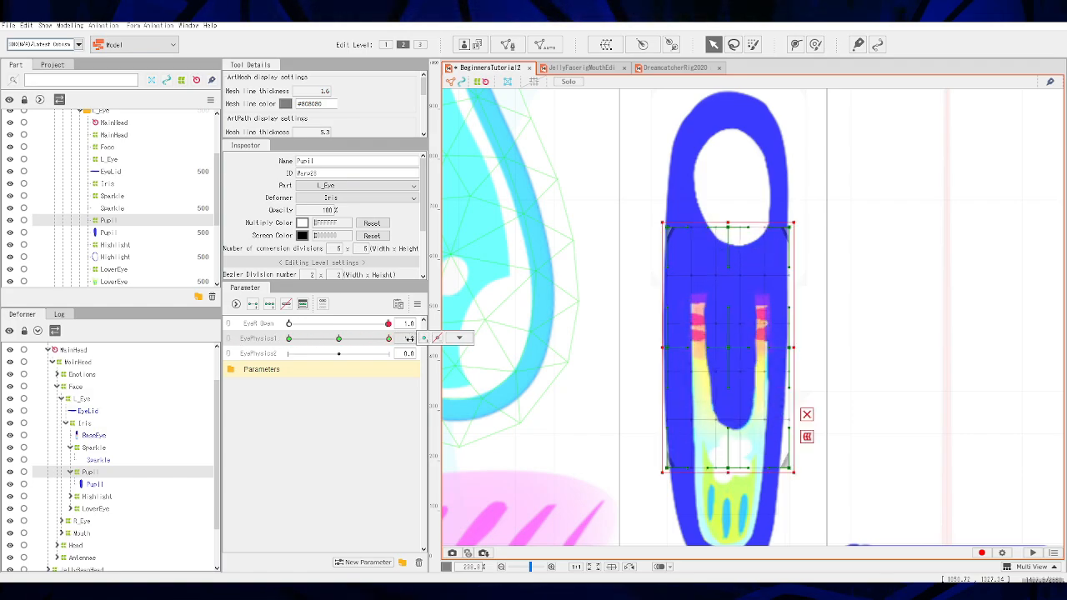
click(339, 339)
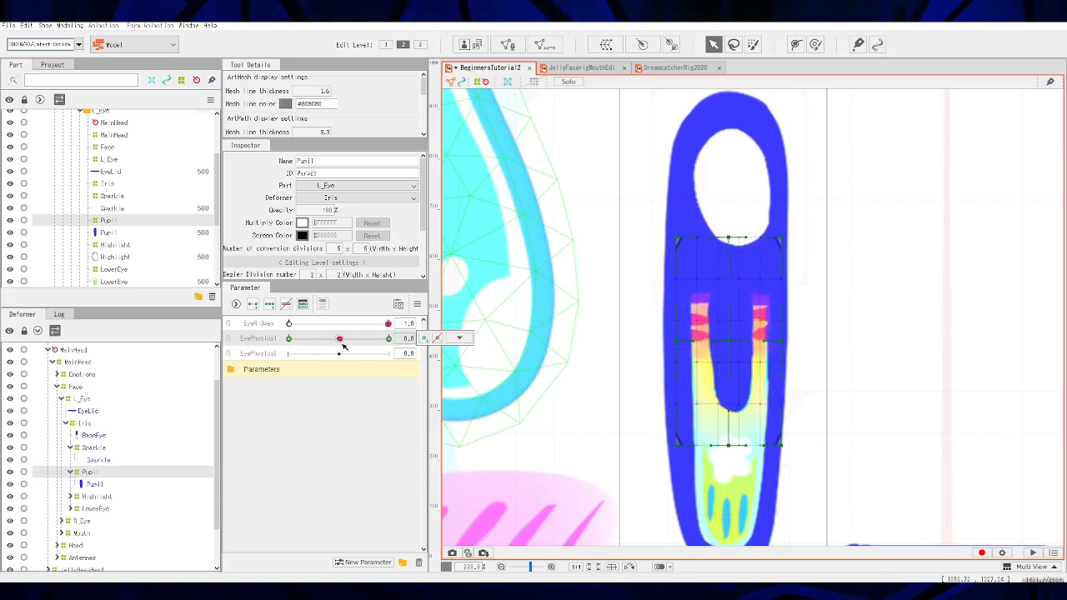
Step: Shrink the L_Eye Highlight warp deformer inward from its corners at EyePhysics1 -1.0
click(96, 497)
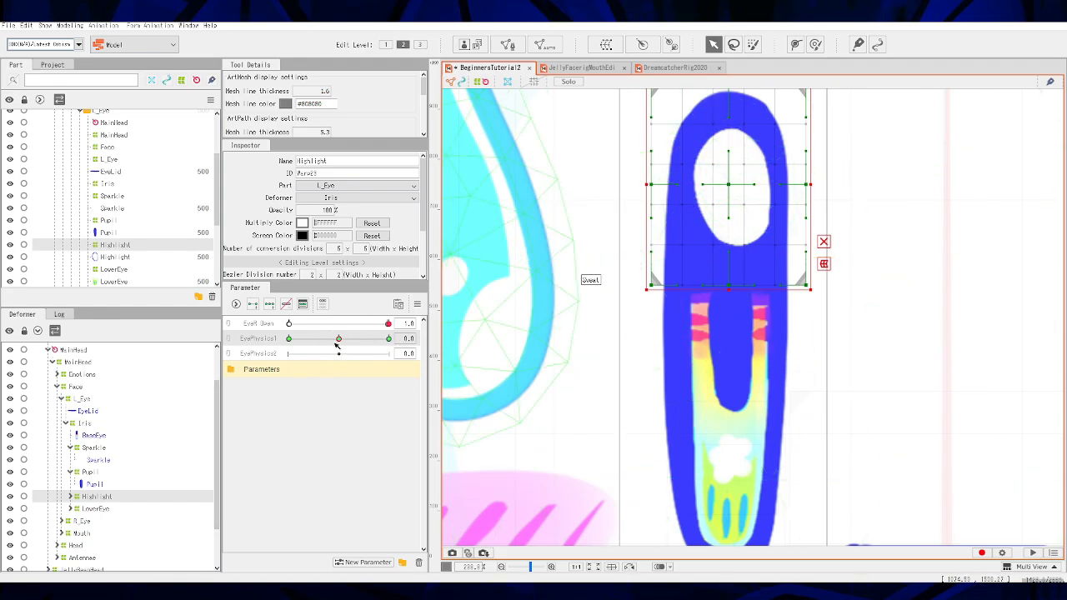
drag(339, 340, 237, 343)
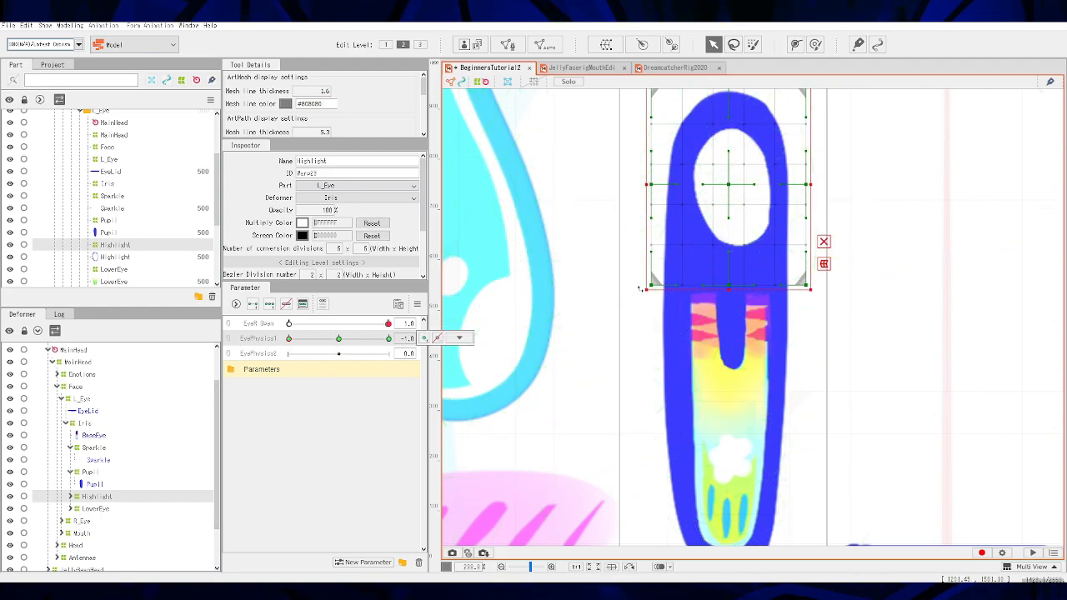
drag(853, 207, 838, 303)
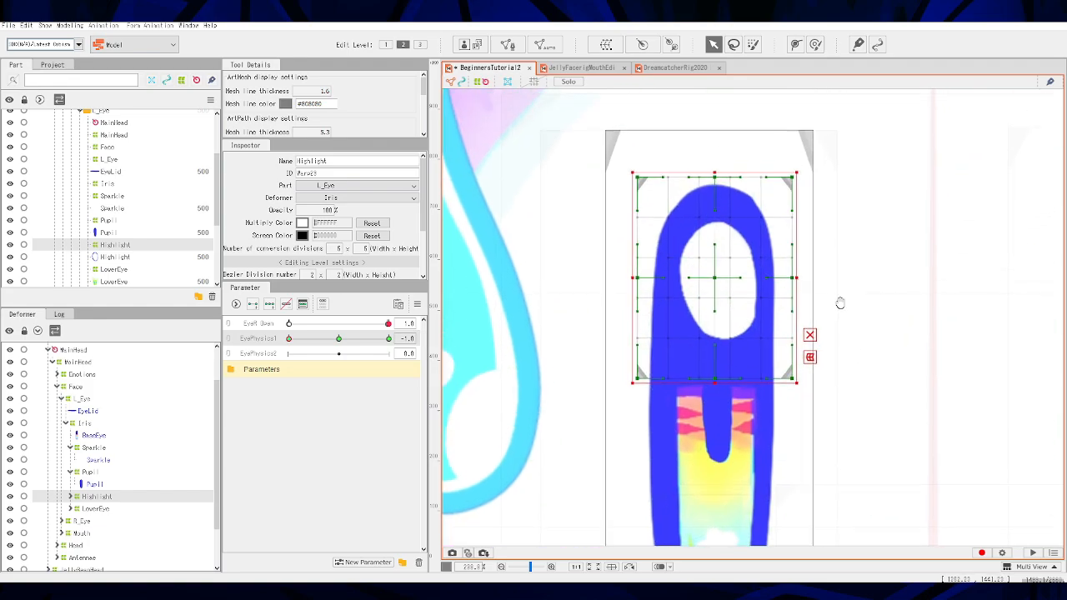
drag(632, 382, 645, 369)
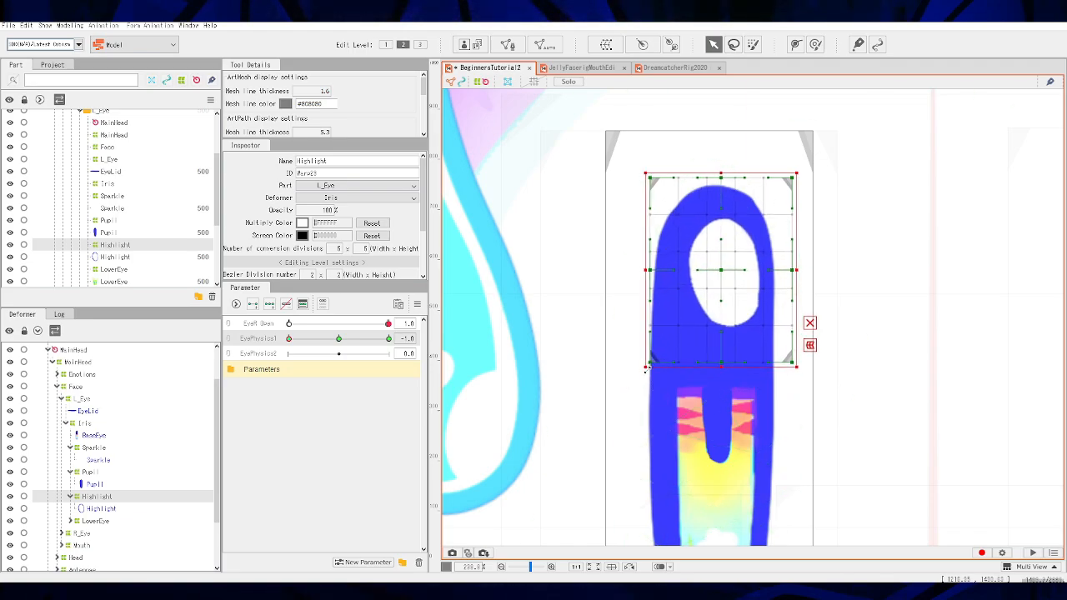
drag(796, 175, 788, 184)
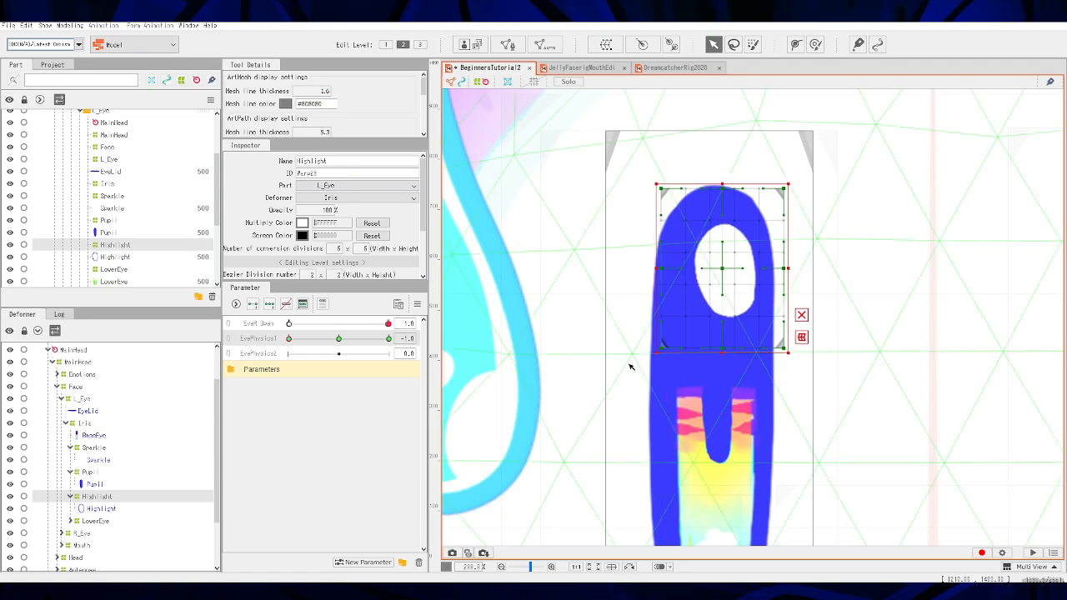
Step: Enlarge the L_Eye Highlight warp deformer at EyePhysics1 1.0 and shift it slightly to keep the highlight centred
drag(307, 342, 389, 338)
click(458, 338)
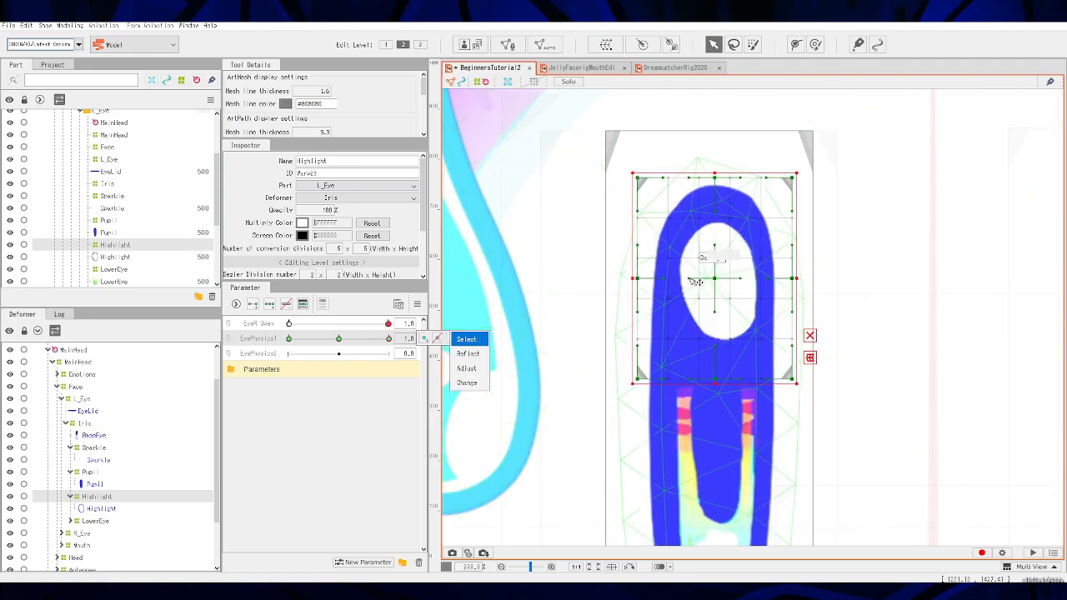
drag(628, 170, 624, 163)
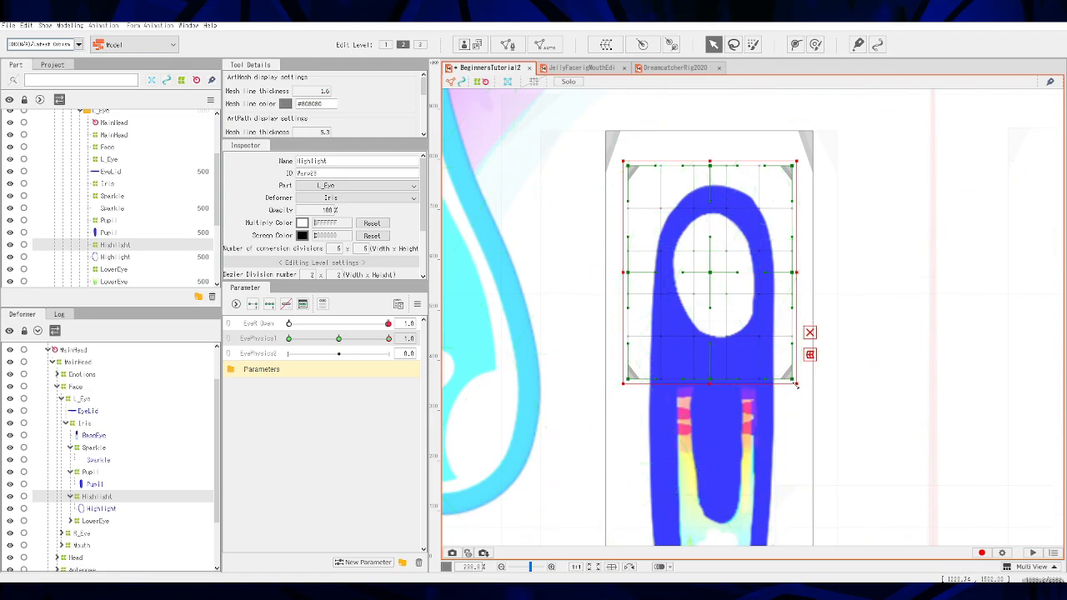
drag(715, 281, 713, 276)
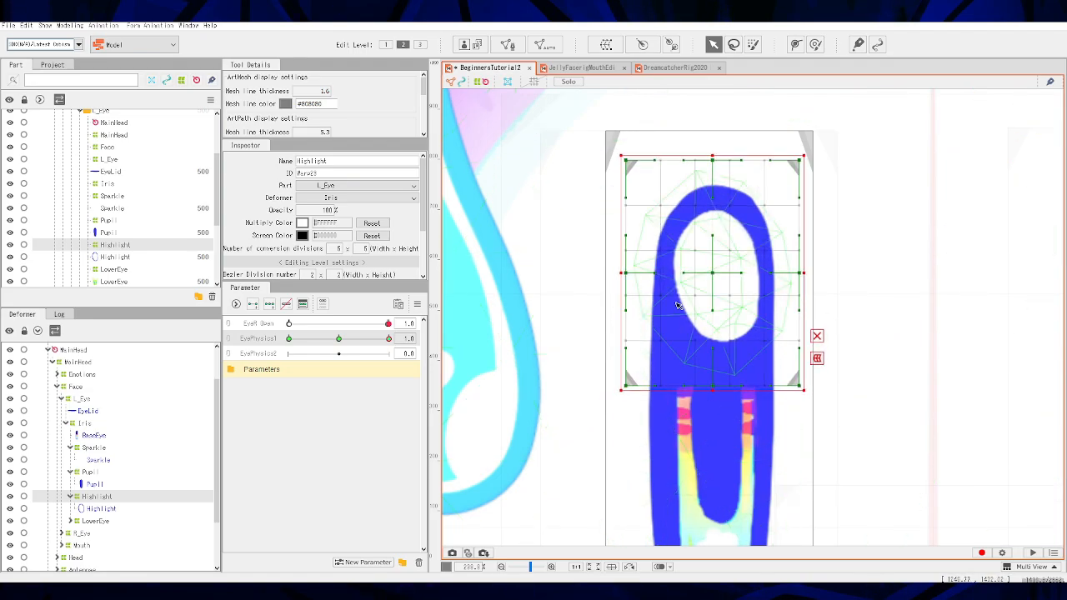
Step: Nudge the enlarged Highlight deformer slightly down at EyePhysics1 1.0, checking the motion across the parameter range
mouse_move(389, 340)
mouse_down()
mouse_move(308, 341)
mouse_move(398, 352)
mouse_up()
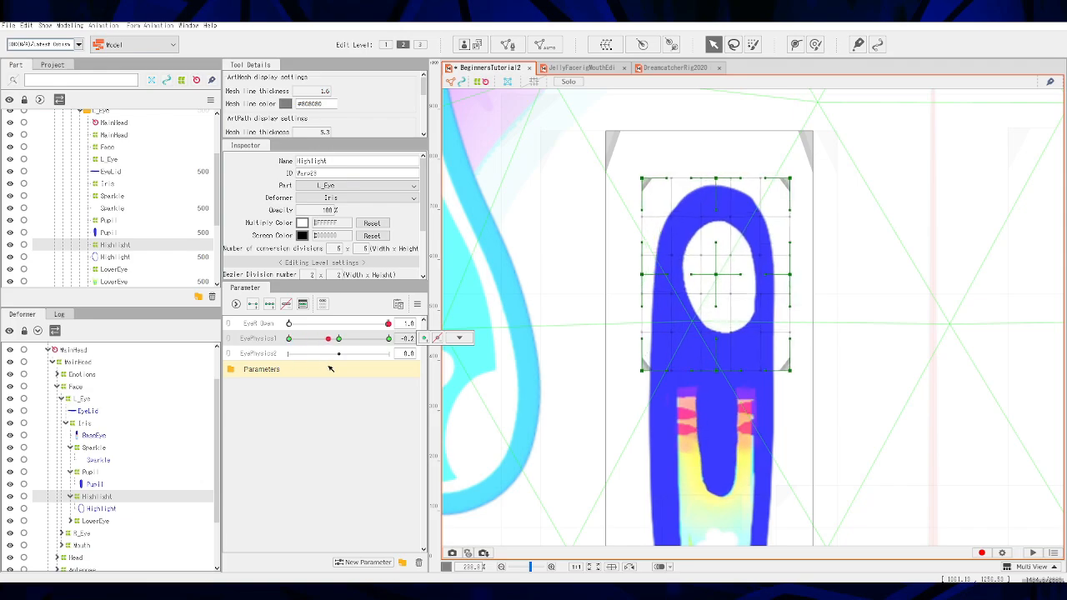
drag(329, 367, 428, 373)
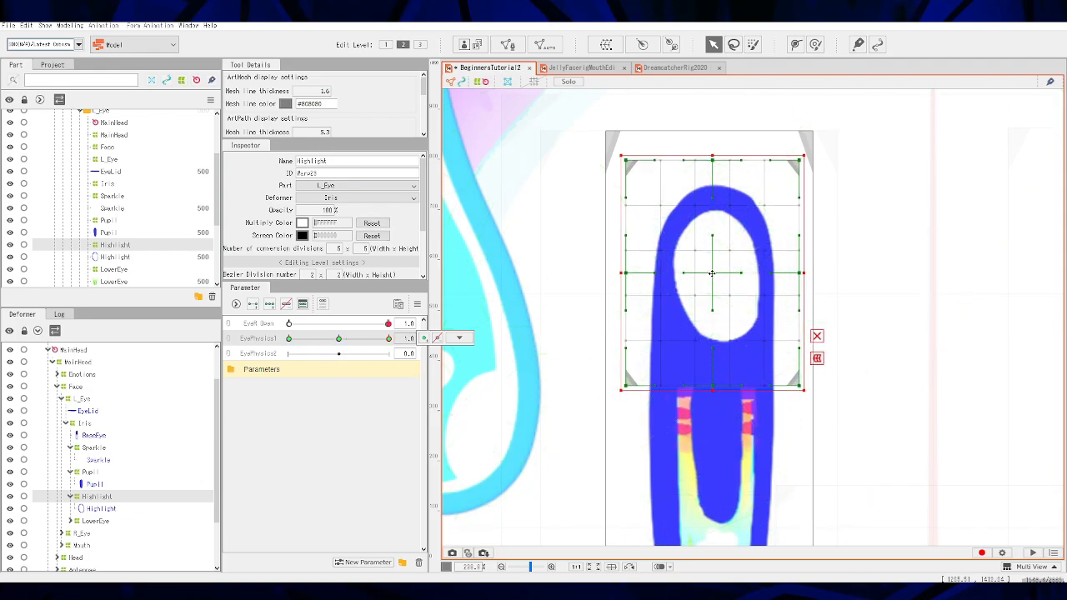
drag(712, 274, 714, 280)
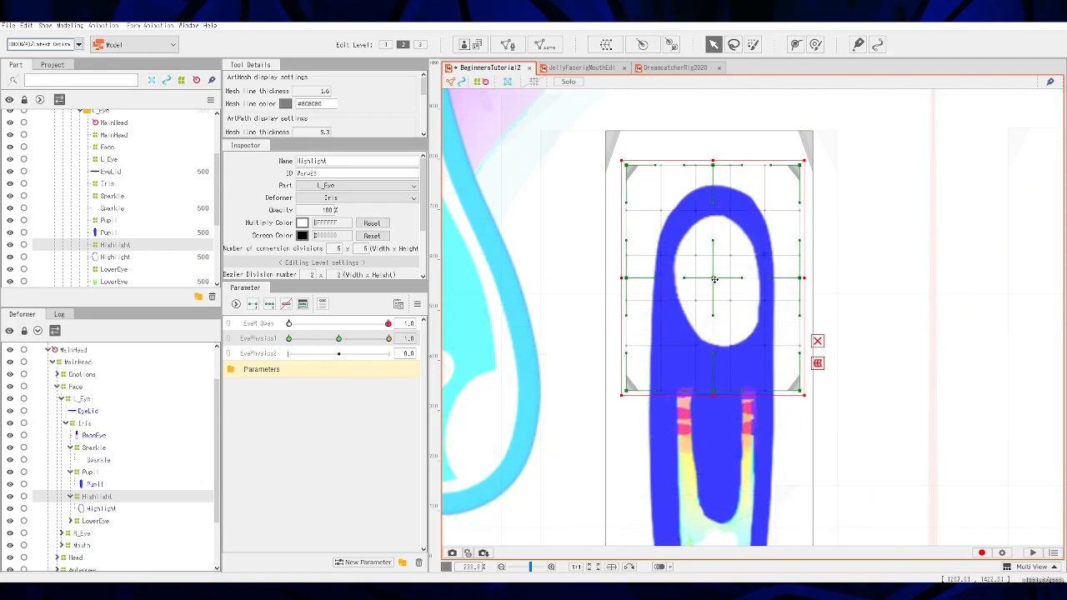
click(384, 339)
drag(398, 343, 427, 369)
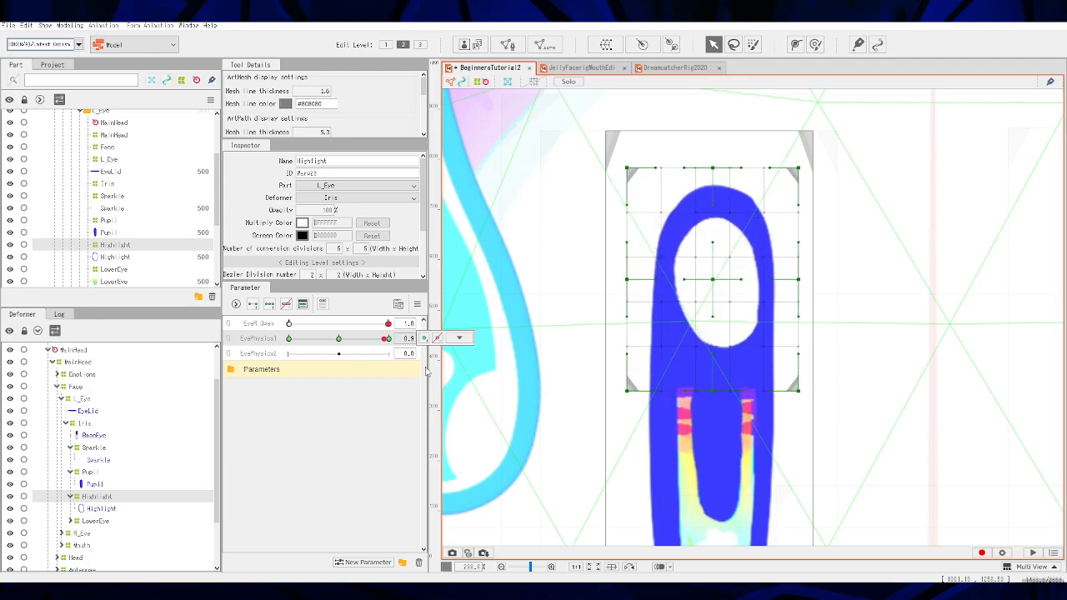
drag(806, 451, 799, 332)
drag(380, 339, 400, 348)
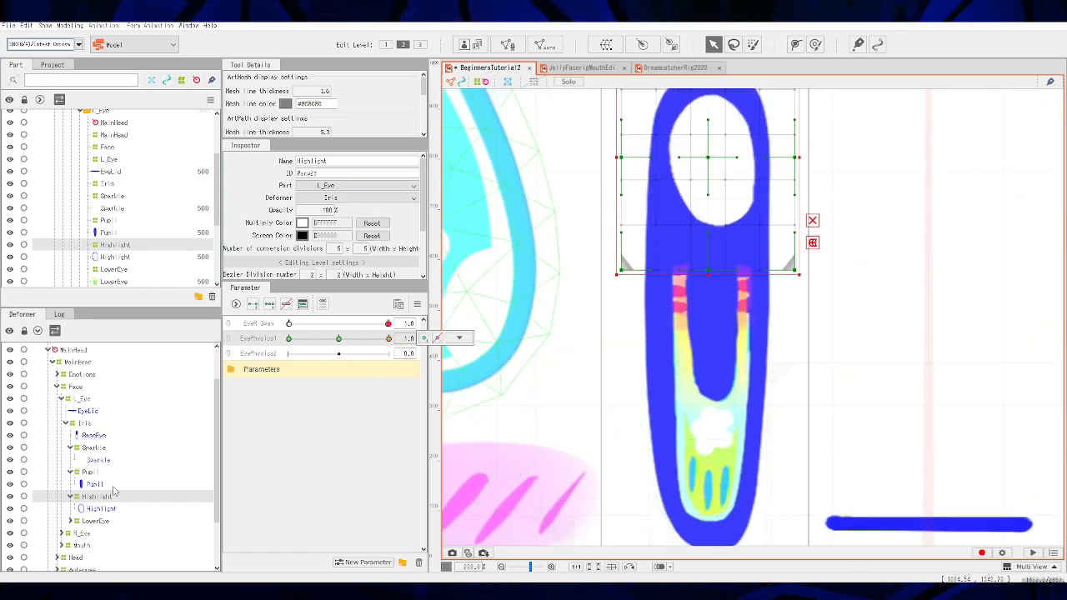
Step: At EyePhysics1 -1.0, lower the top edge of the L_Eye LowerEye warp deformer and widen it slightly on both sides
click(99, 521)
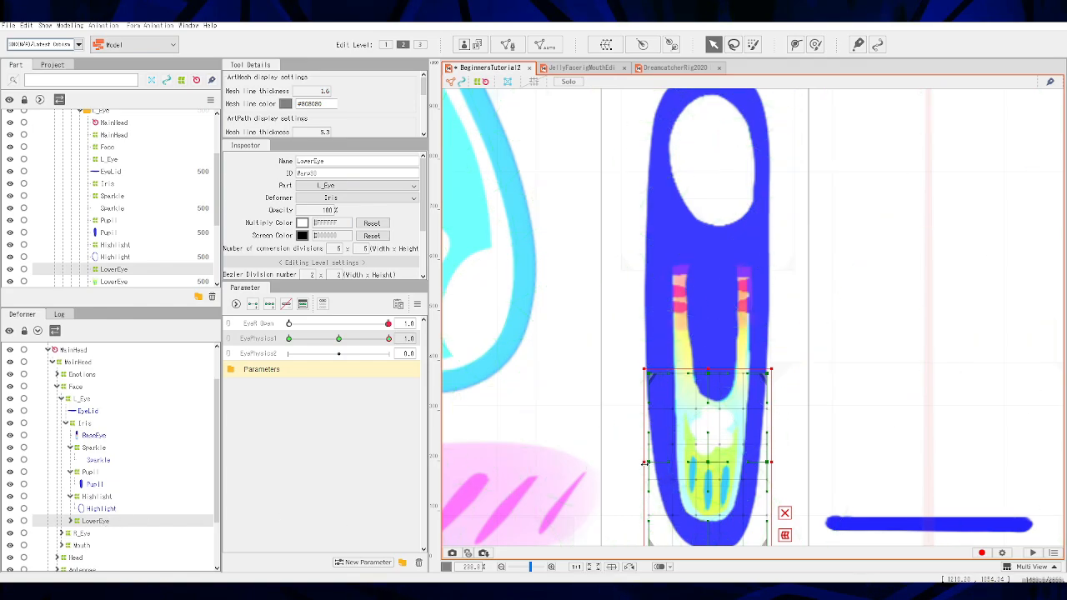
click(288, 338)
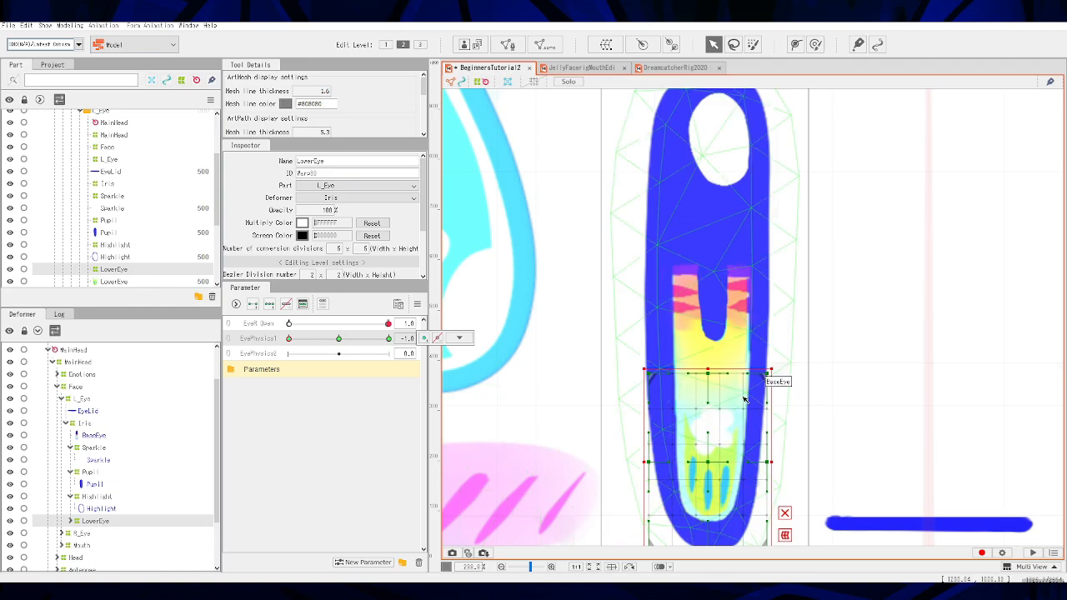
drag(707, 367, 700, 406)
drag(647, 477, 639, 478)
drag(771, 479, 776, 480)
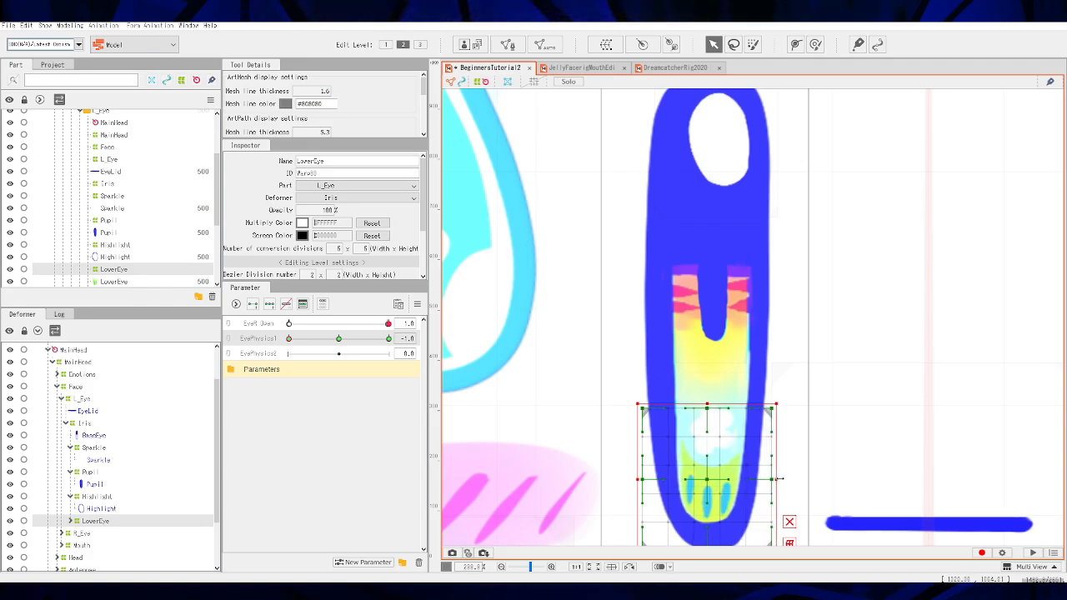
Step: Lower the top edge of the LowerEye deformer a little more at EyePhysics1 -1.0 and test the motion across the parameter range
scroll(766, 500, down, 1)
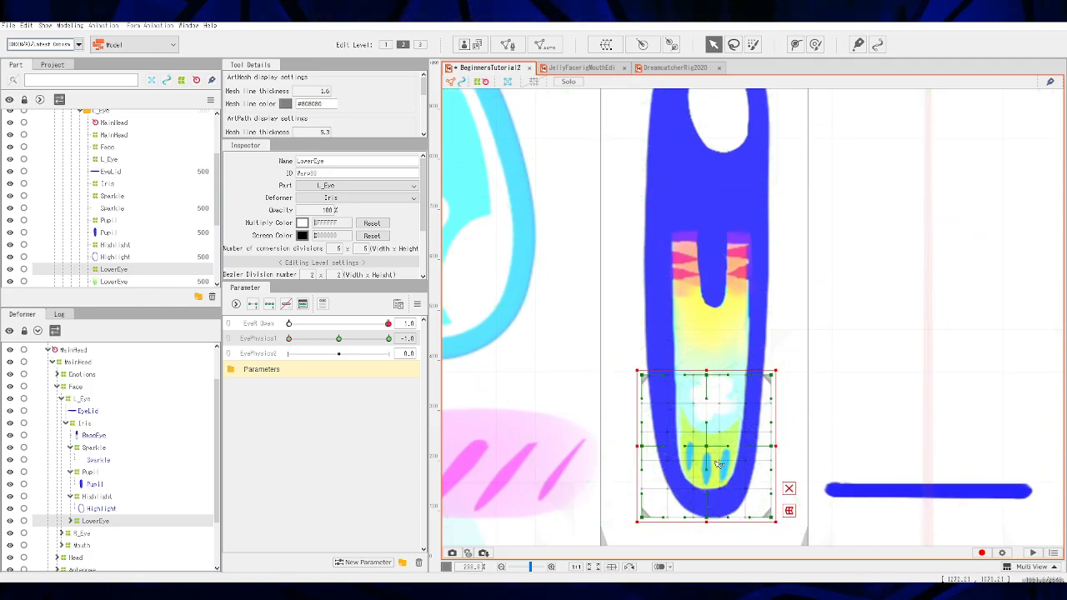
drag(706, 371, 706, 387)
drag(289, 340, 409, 374)
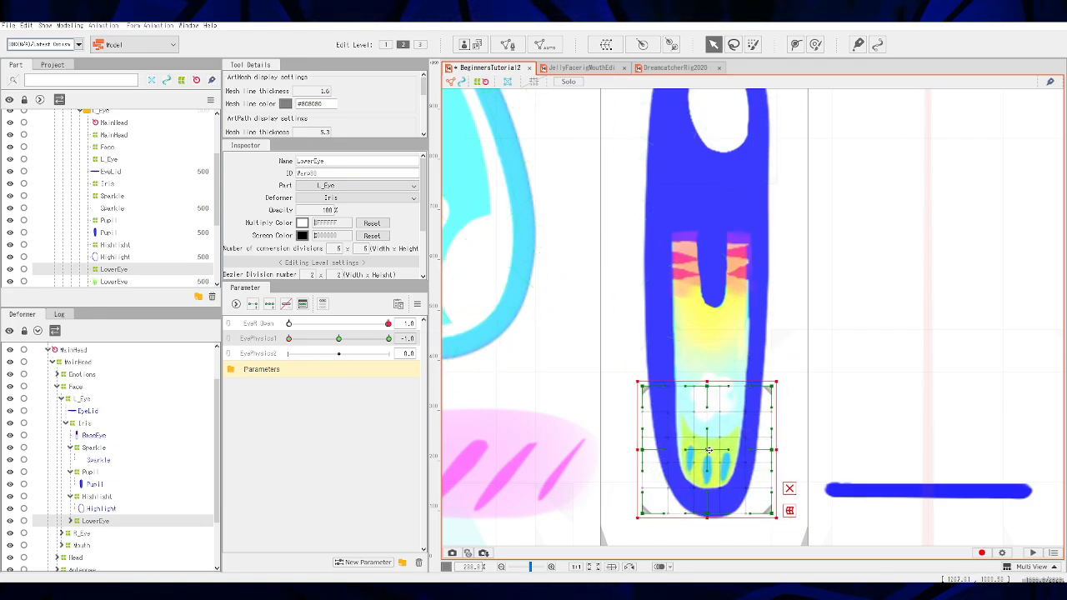
drag(290, 339, 242, 379)
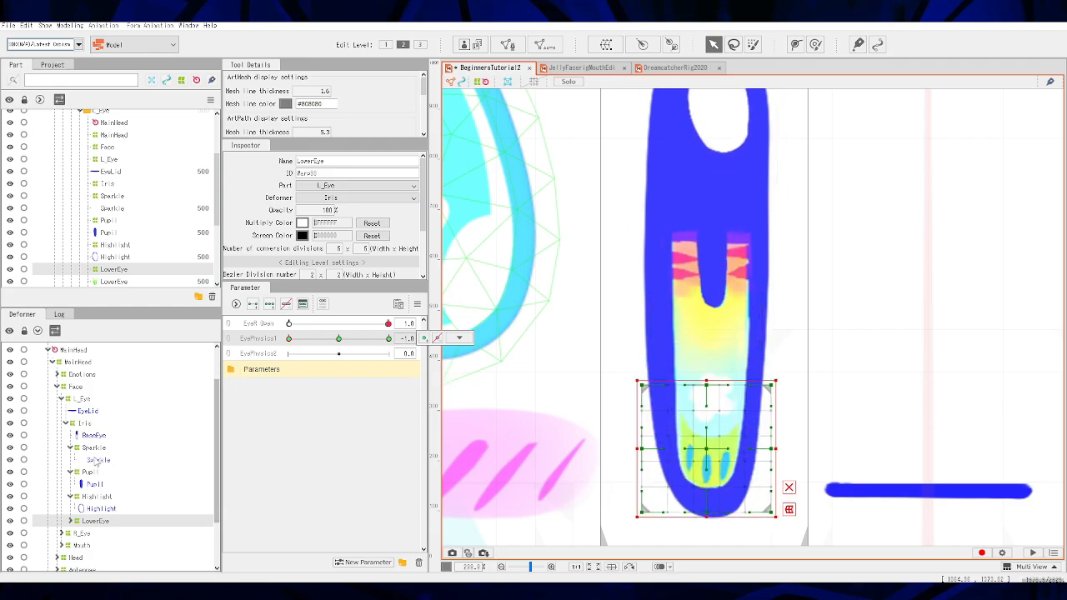
Step: Add three keys on EyePhysics2 for the L_Eye Sparkle warp deformer, with EyePhysics1 set to 0.0
click(91, 450)
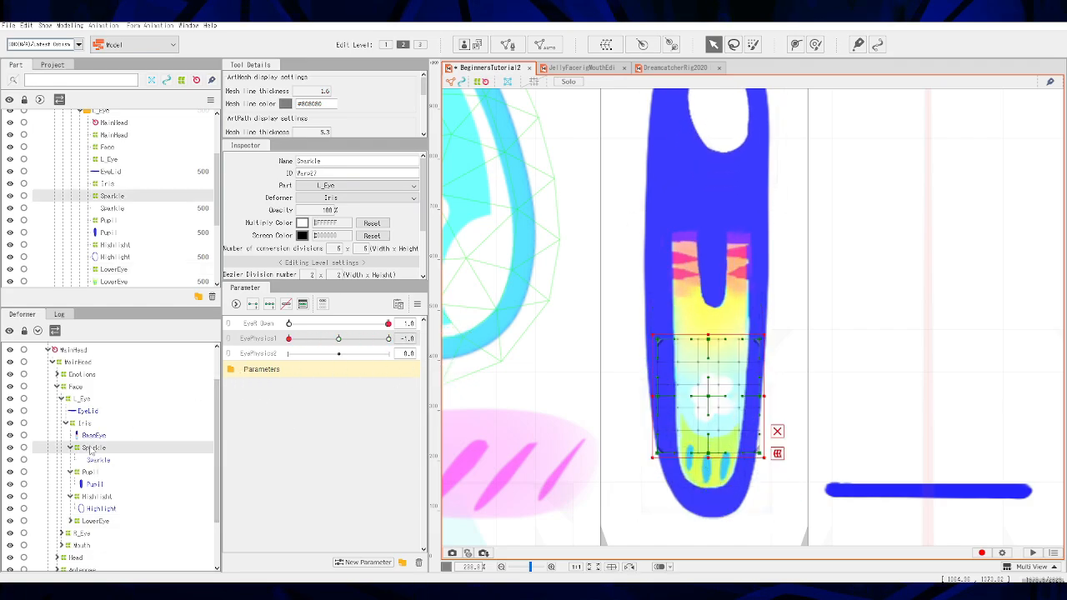
click(337, 341)
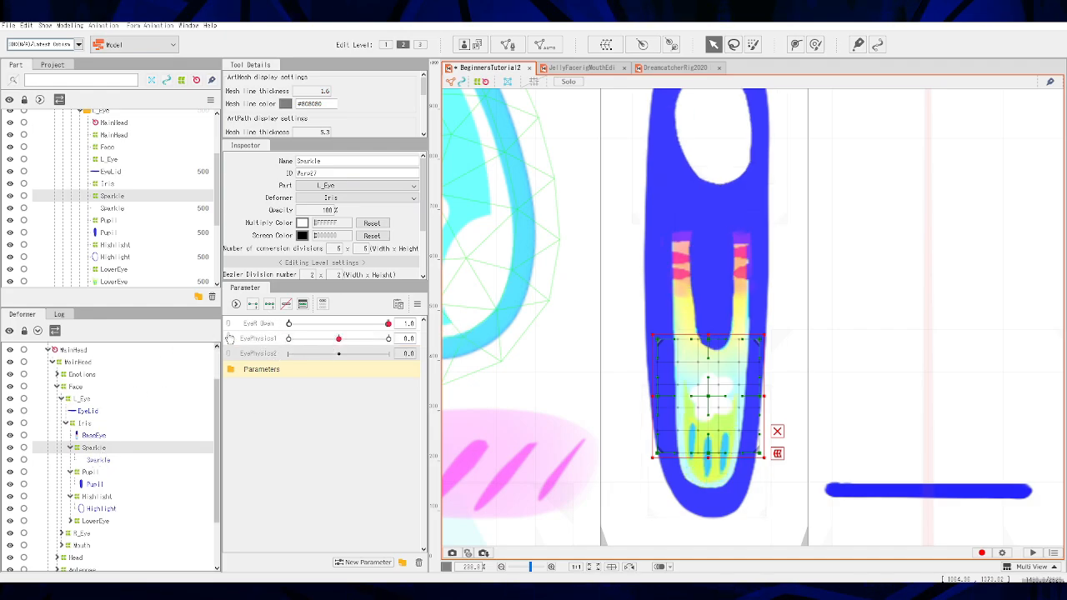
click(267, 306)
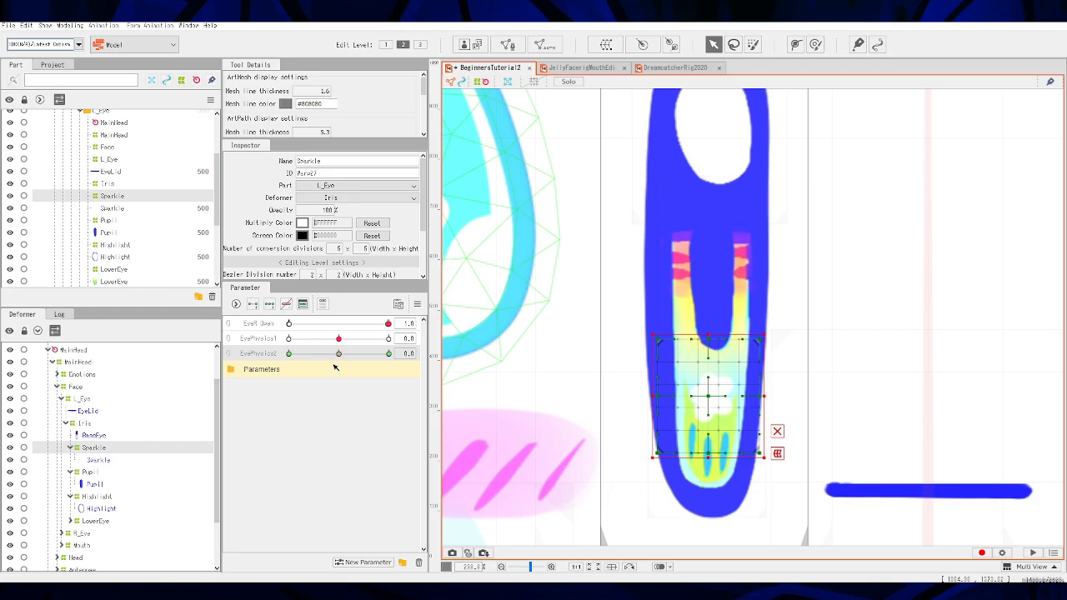
Step: Move the Sparkle deformer down to the lower end of the iris at EyePhysics2 -1.0
drag(337, 355, 287, 356)
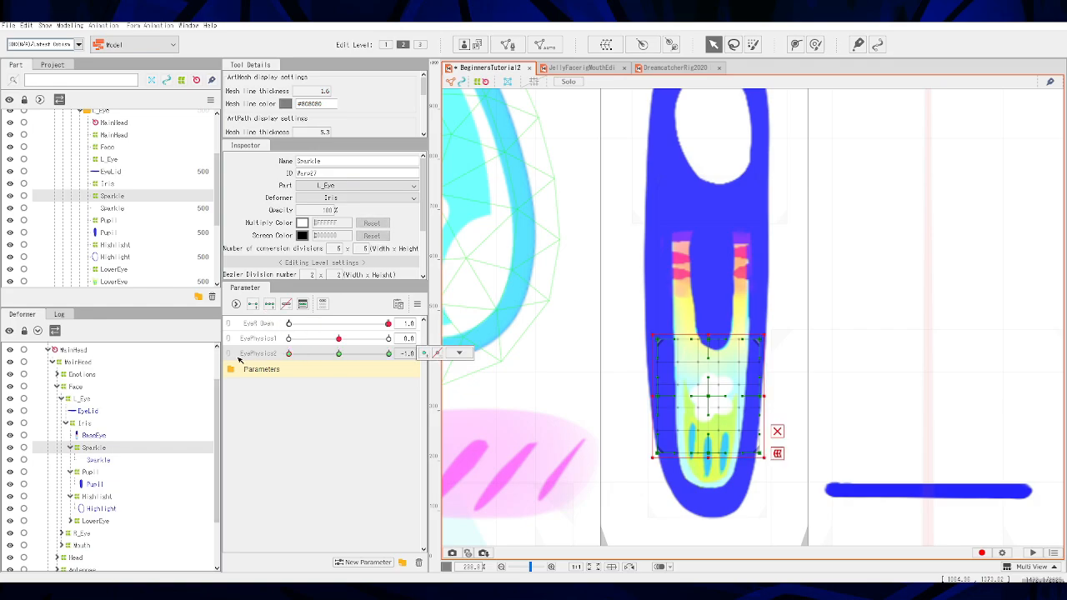
key(Down)
key(Down)
key(Down)
key(Down)
key(Down)
key(Down)
key(Down)
key(Down)
key(Down)
key(Down)
key(Down)
key(Down)
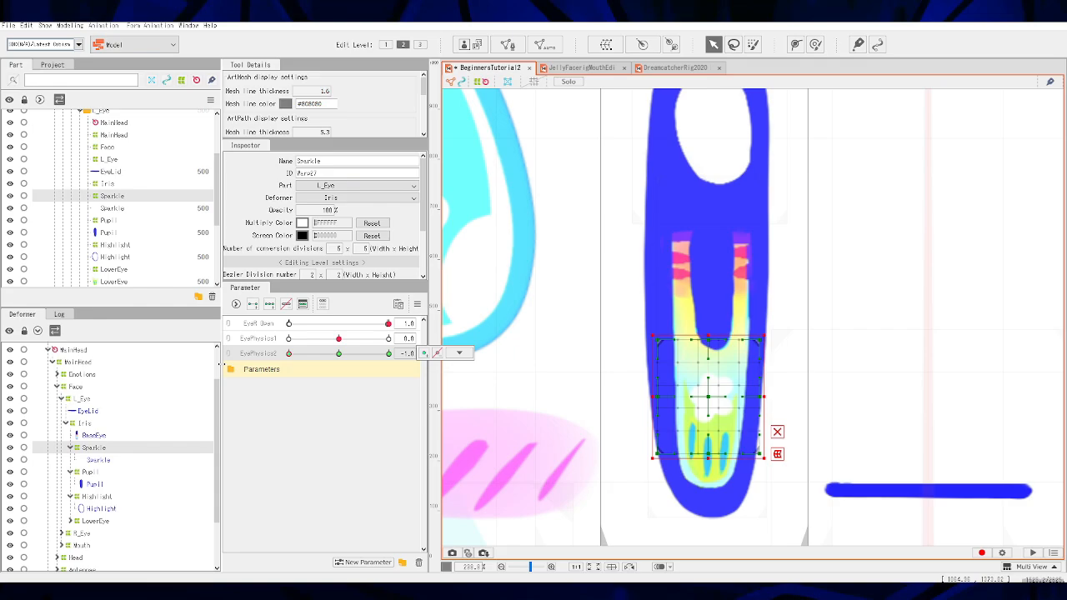
key(Down)
key(Down)
key(Down)
key(Down)
key(Down)
key(Down)
key(Down)
key(Down)
key(Down)
key(Down)
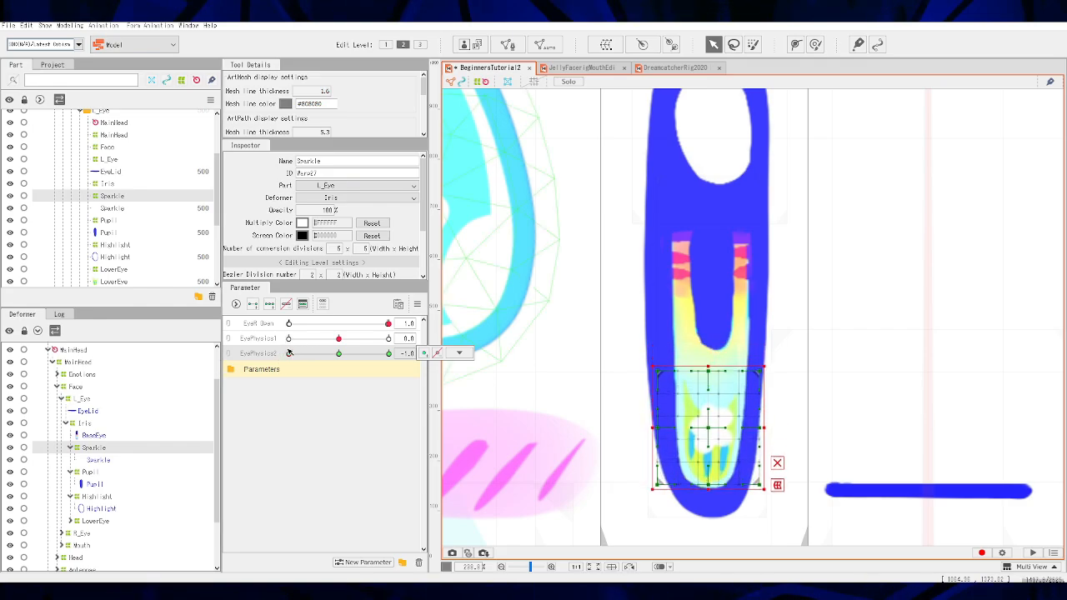
Step: Move the Sparkle deformer up towards the pupil at EyePhysics2 1.0
drag(290, 355, 422, 366)
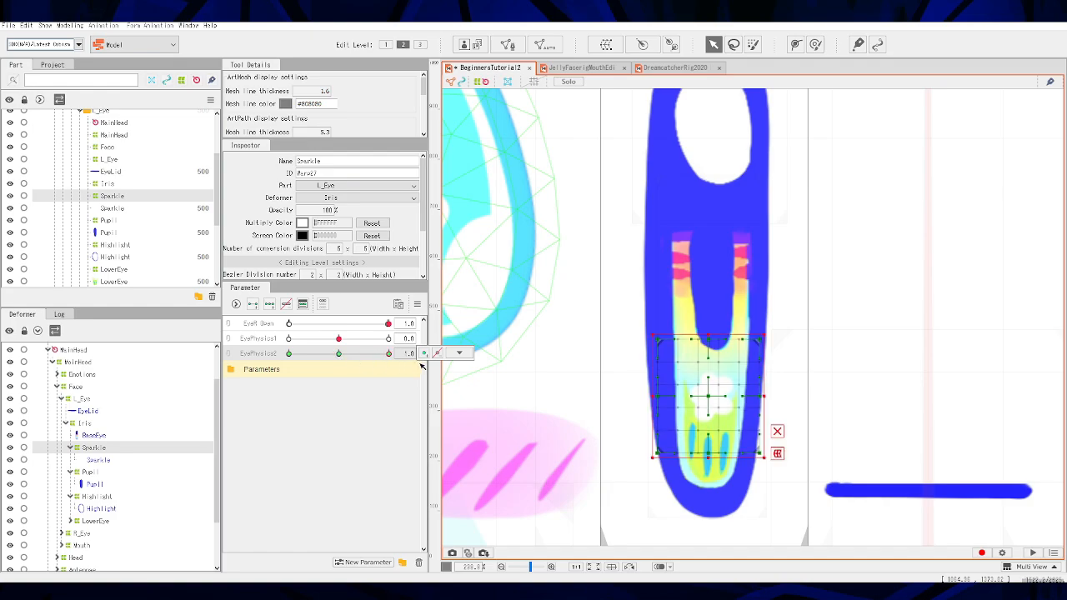
key(Up)
key(Up)
key(Up)
key(Up)
key(Up)
key(Up)
key(Up)
key(Up)
key(Up)
key(Up)
key(Up)
key(Up)
key(Up)
key(Up)
key(Up)
key(Up)
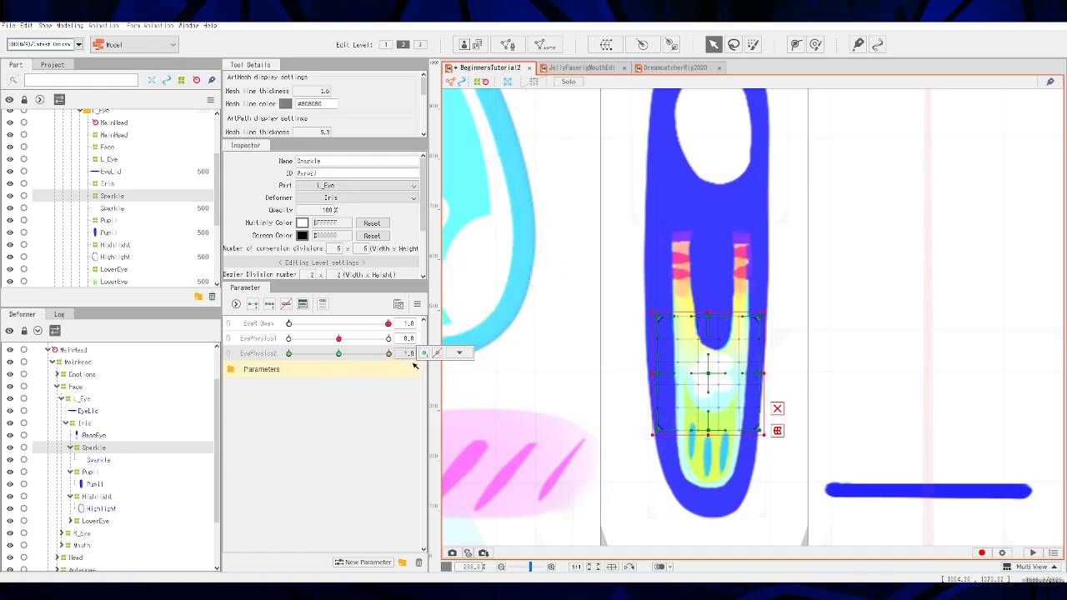
key(Up)
key(Up)
key(Up)
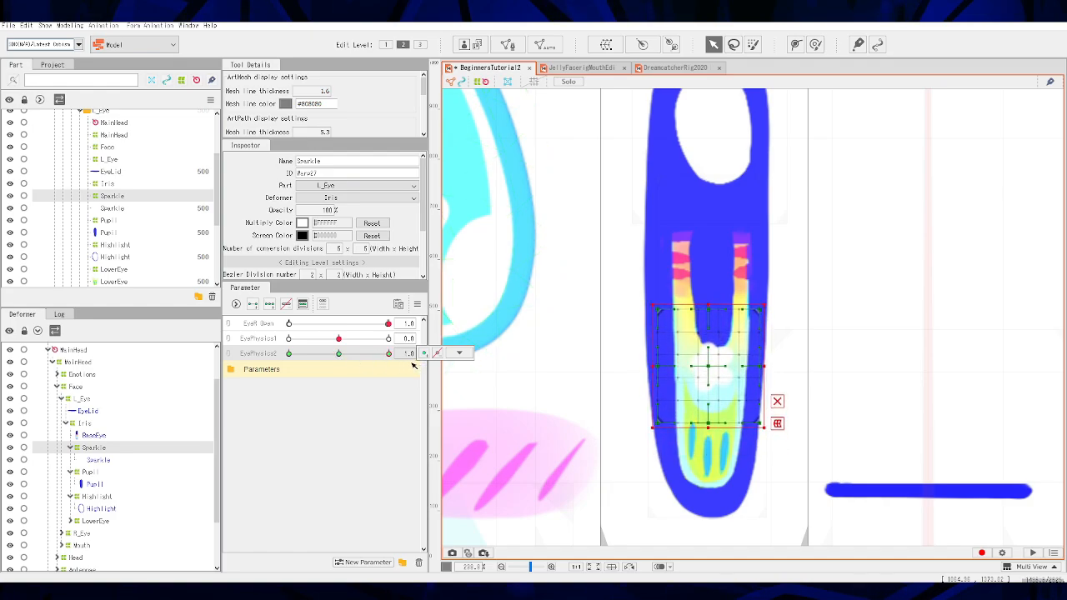
Step: Test the sparkle's motion by running EyePhysics1 and EyePhysics2 through their ranges in combination
drag(386, 355, 243, 401)
click(363, 339)
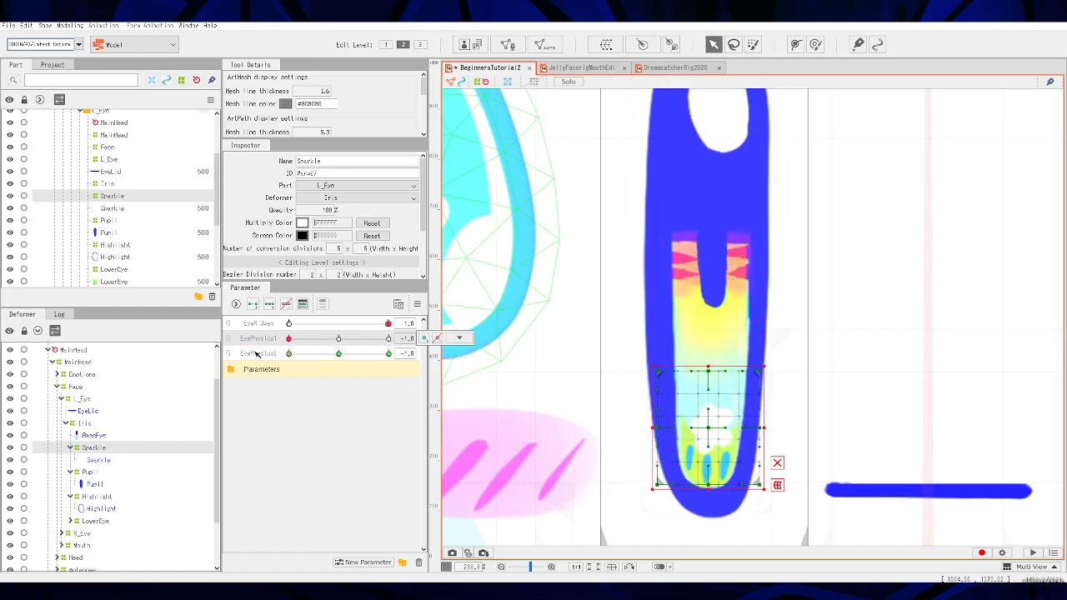
click(365, 354)
drag(371, 356, 288, 354)
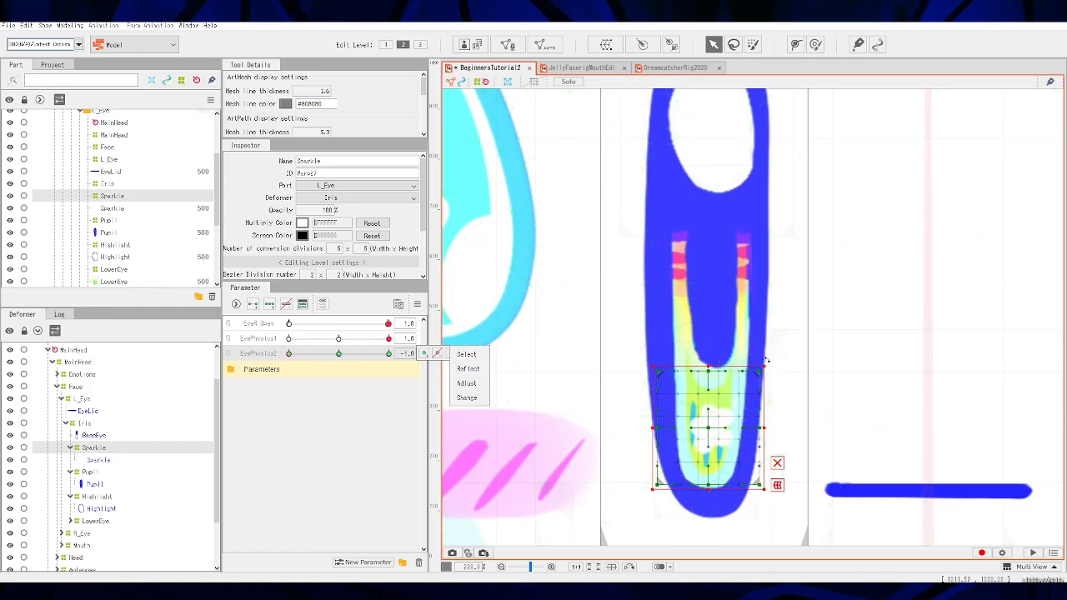
Step: Rotate the Sparkle deformer counterclockwise by about 45 degrees at EyePhysics2 -1.0 and clockwise by about 30 degrees at EyePhysics2 1.0
drag(763, 367, 759, 353)
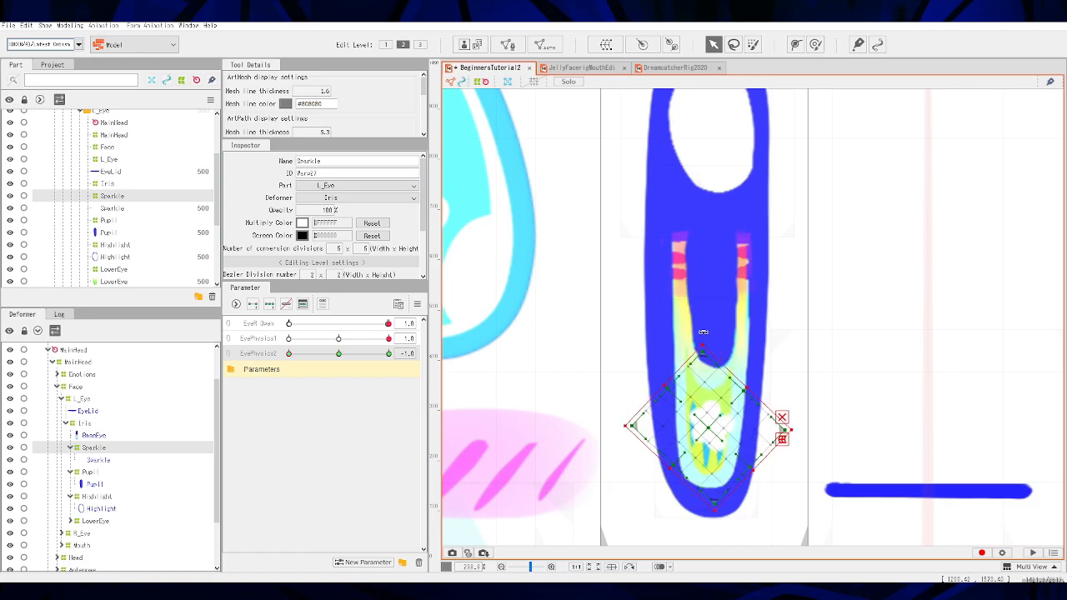
click(316, 353)
mouse_move(351, 361)
mouse_down()
mouse_move(269, 367)
mouse_move(341, 365)
mouse_up()
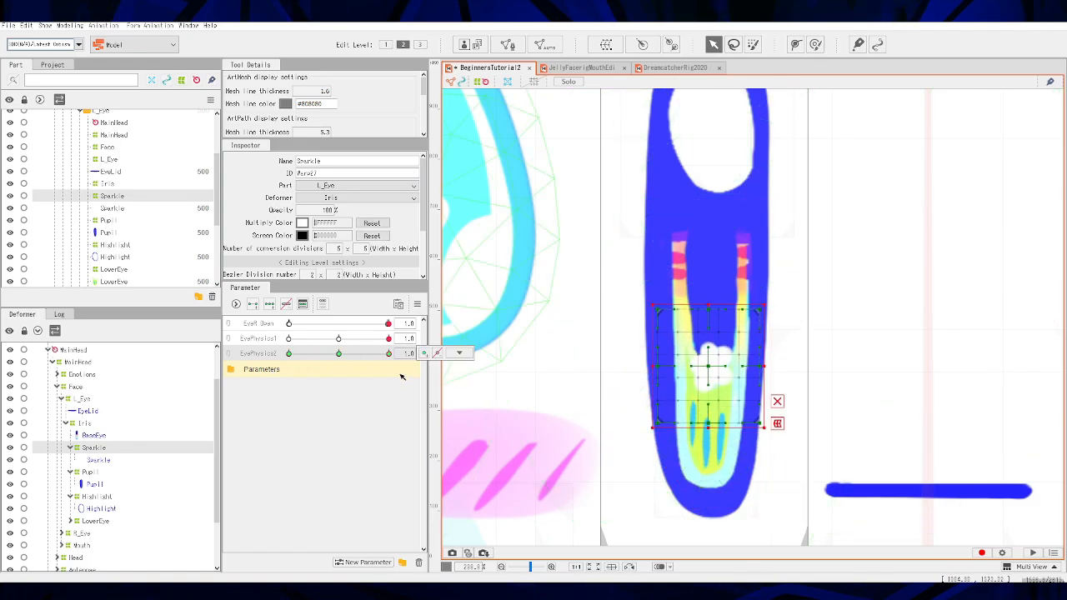
drag(772, 303, 794, 341)
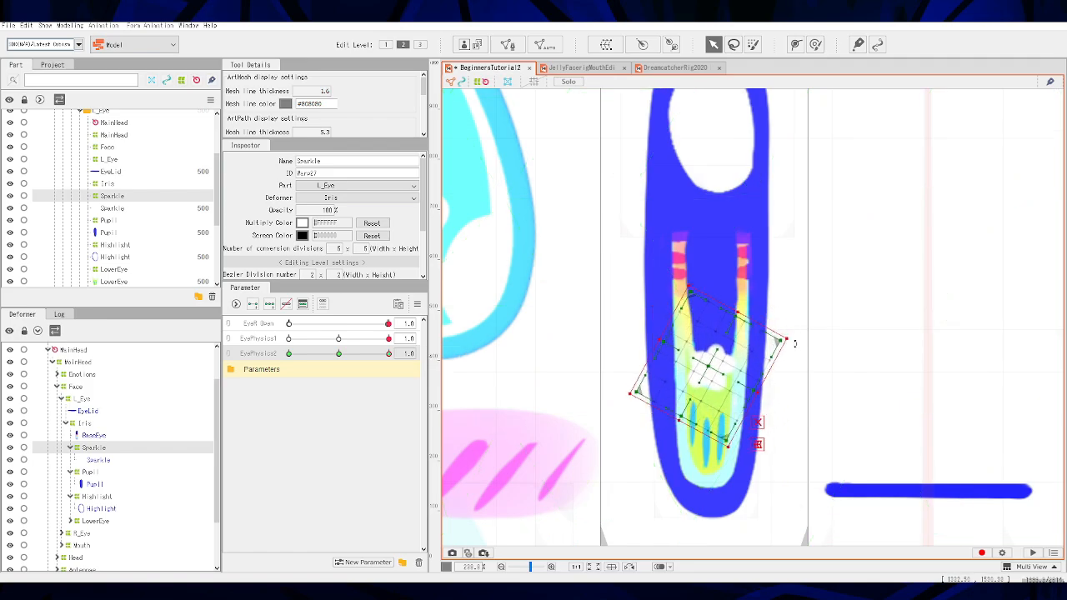
Step: Check the sparkle's rotation together with the eye scaling and return EyePhysics1 and EyePhysics2 to 0.0
drag(387, 354, 342, 354)
click(339, 338)
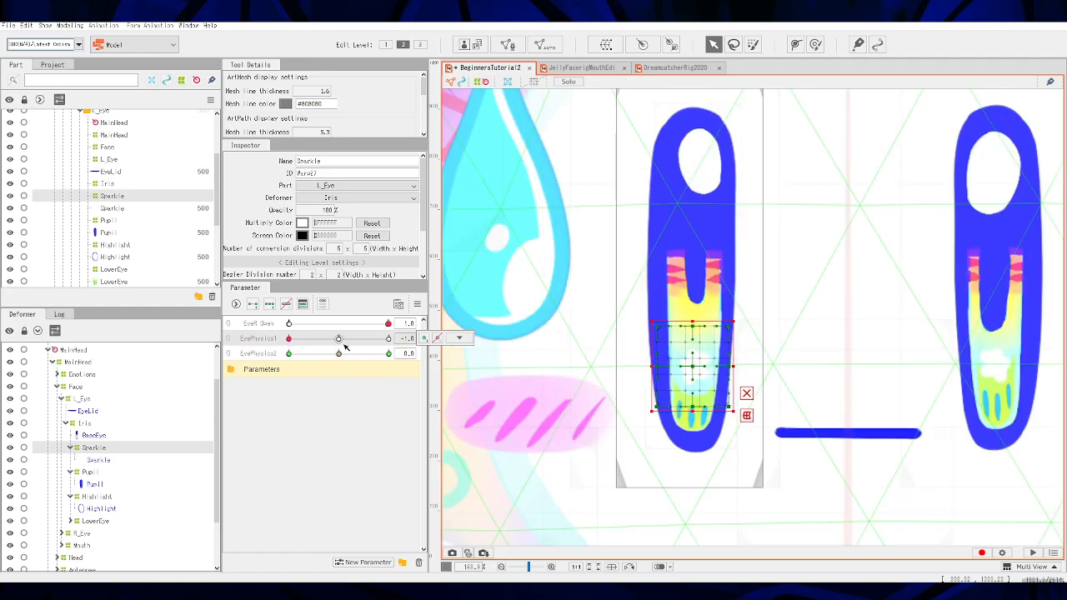
click(338, 338)
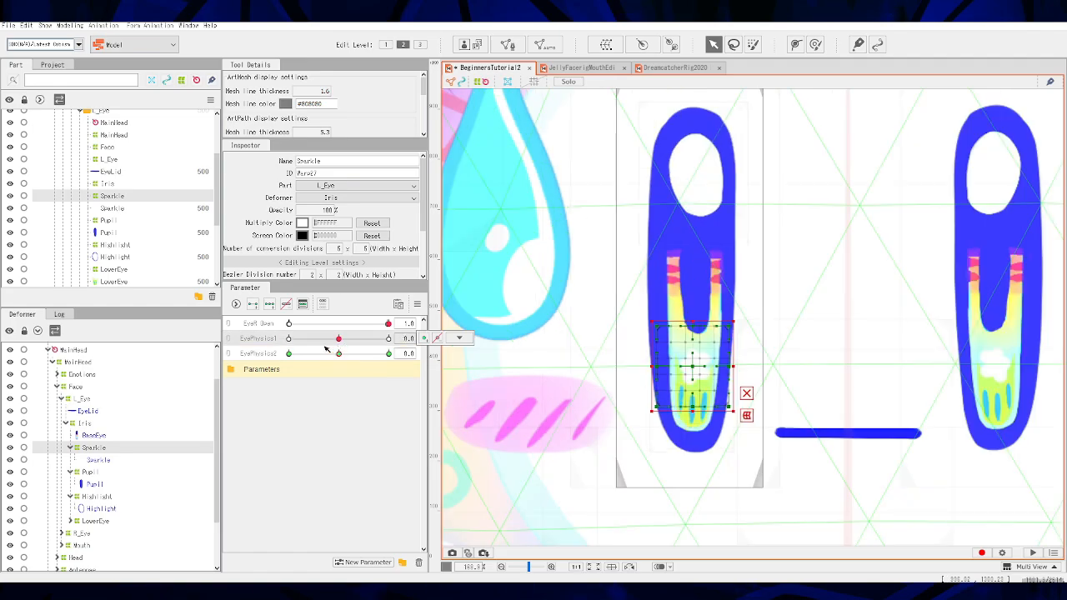
Step: Shift the L_Eye Pupil warp deformer slightly down at EyePhysics1 -1.0, test the range, and return EyePhysics1 to 0.0
click(92, 473)
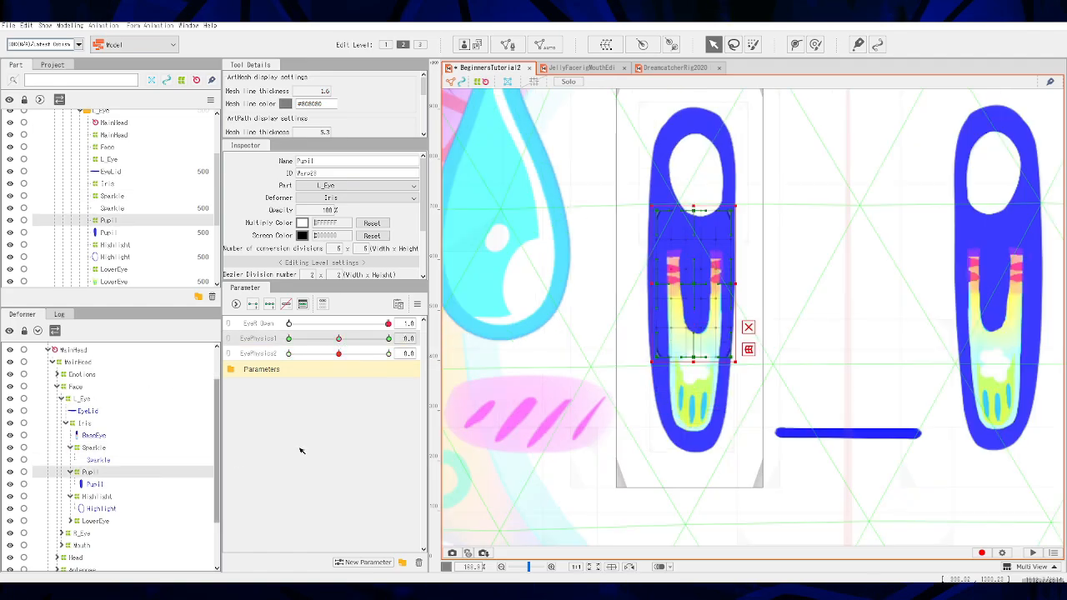
click(371, 338)
drag(372, 339, 288, 339)
drag(692, 265, 693, 280)
drag(289, 339, 231, 367)
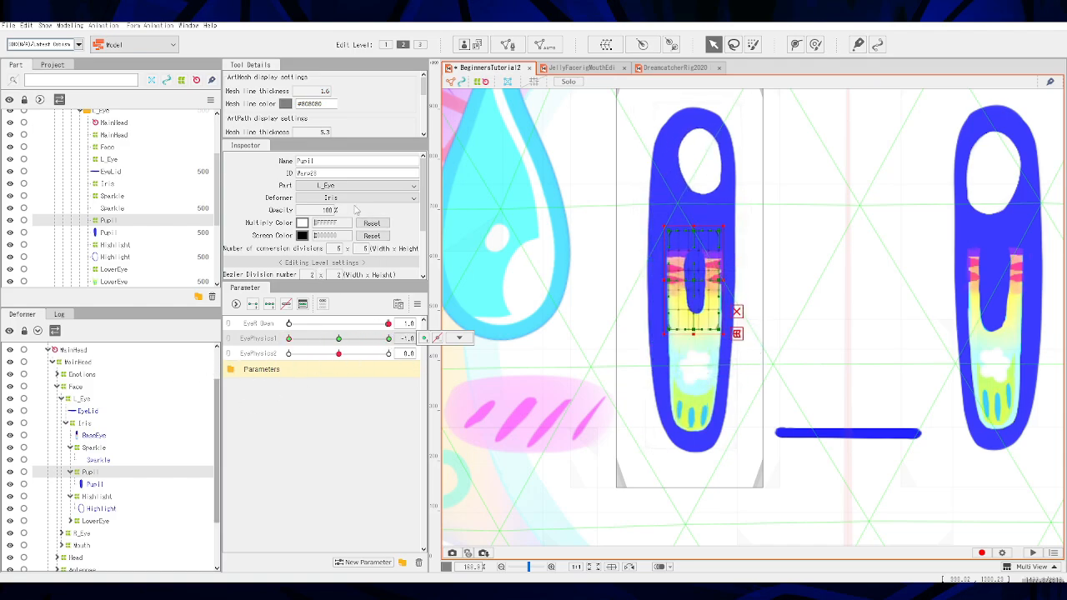
click(340, 338)
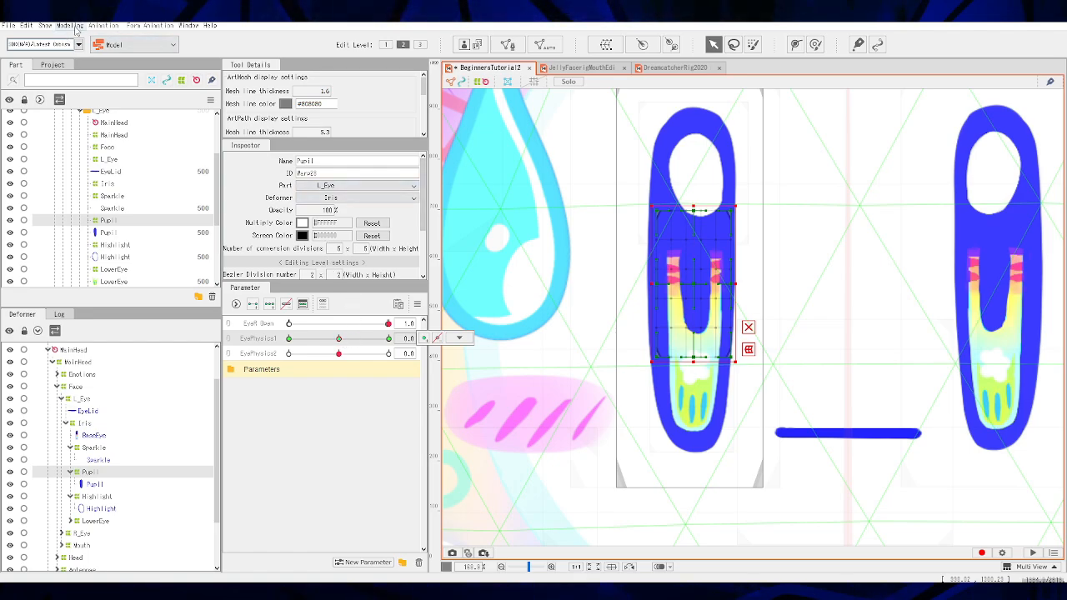
Step: Open the Physics/Scene Blending Settings and add a group named EyePhysics with no input preset and the Hair (Long) physics model preset
click(72, 25)
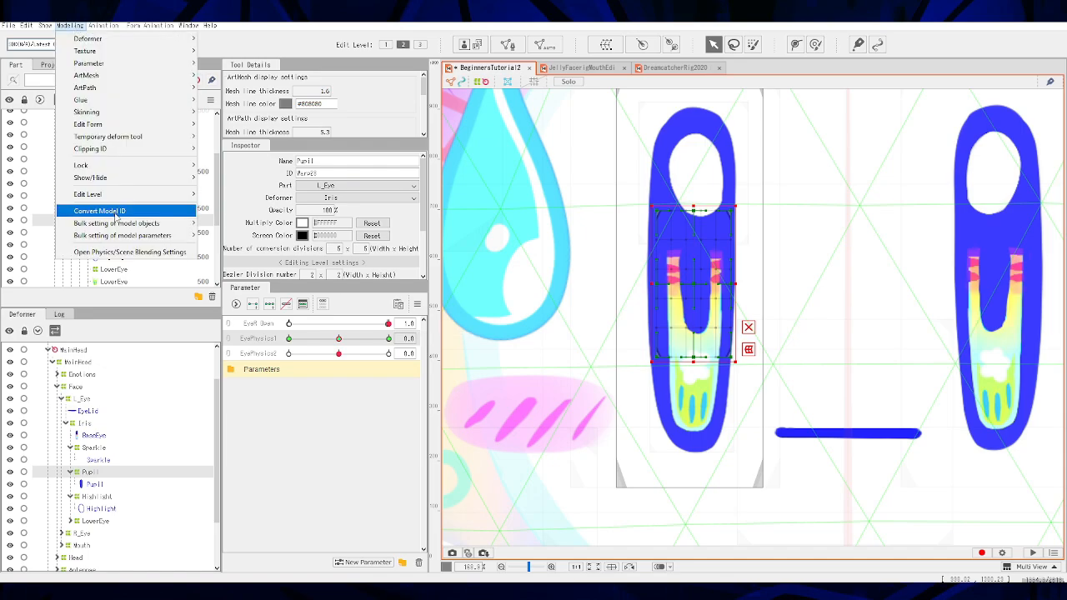
click(125, 251)
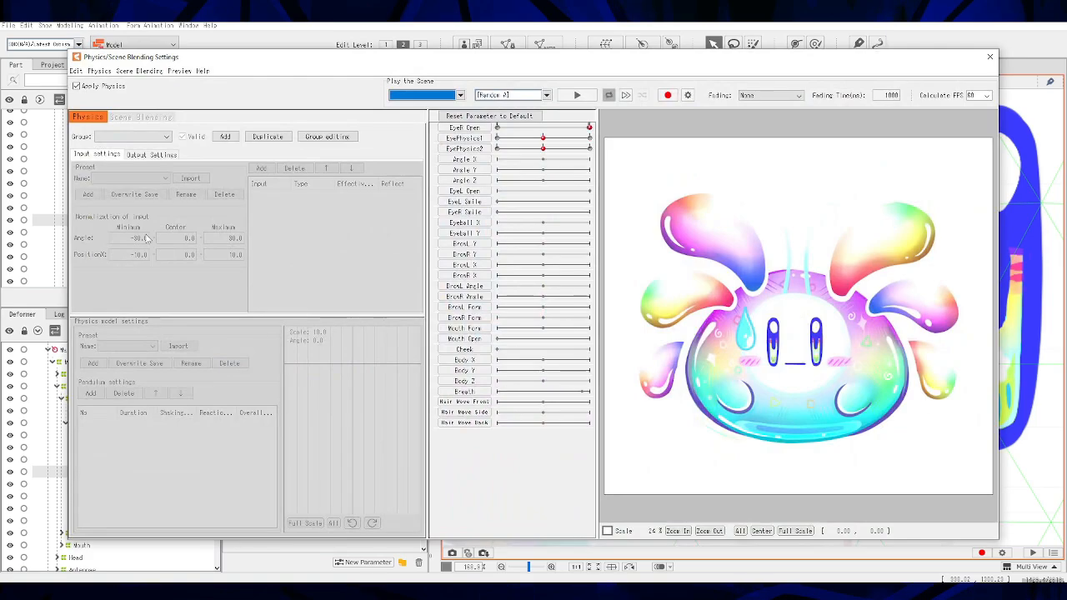
click(226, 137)
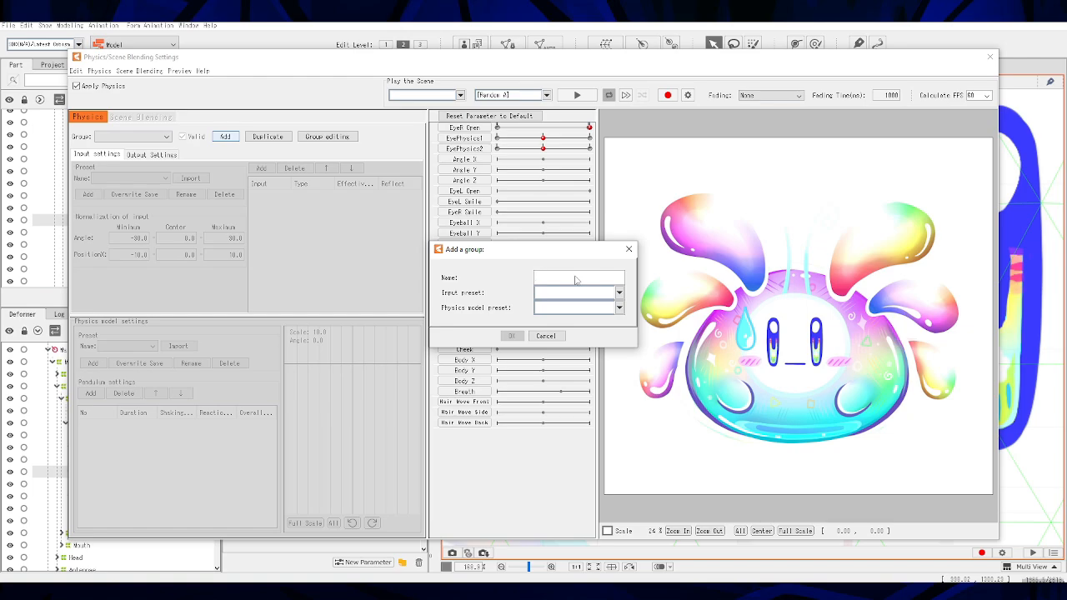
text(EyePh)
click(592, 295)
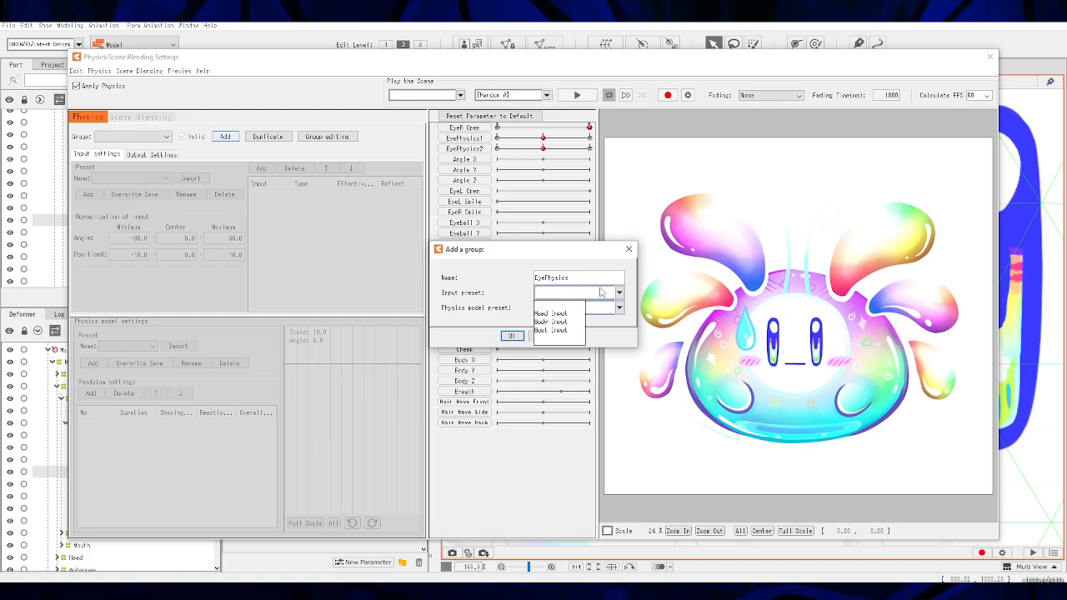
click(612, 296)
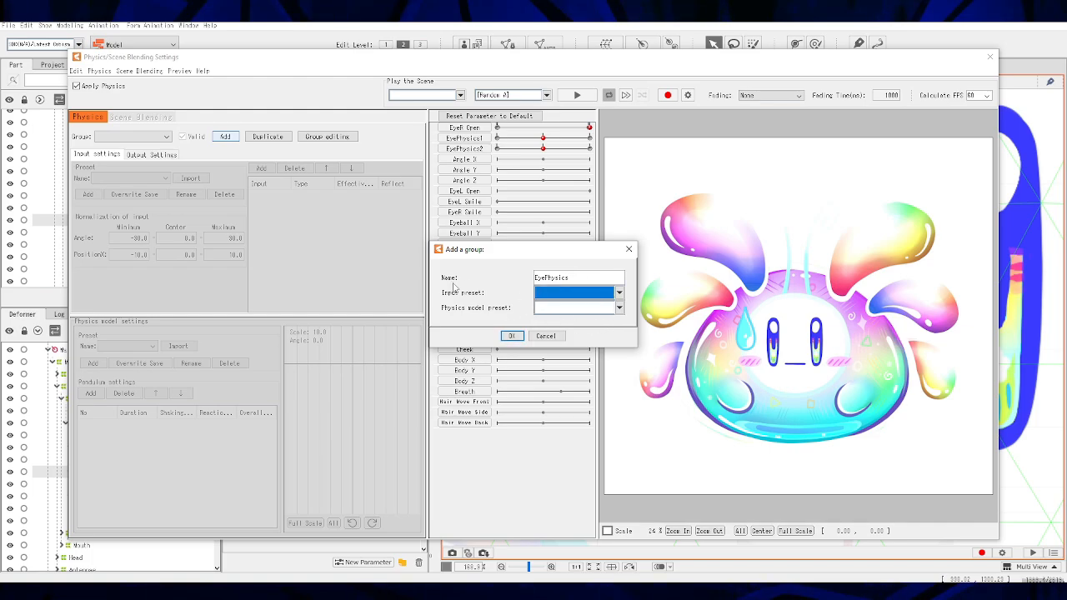
click(547, 294)
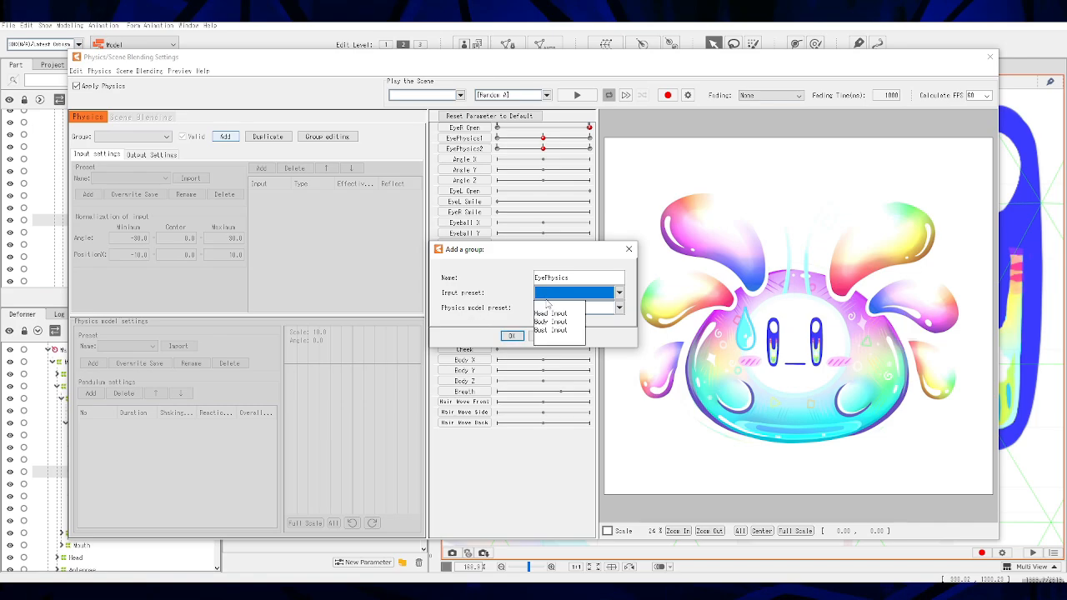
click(612, 315)
click(617, 308)
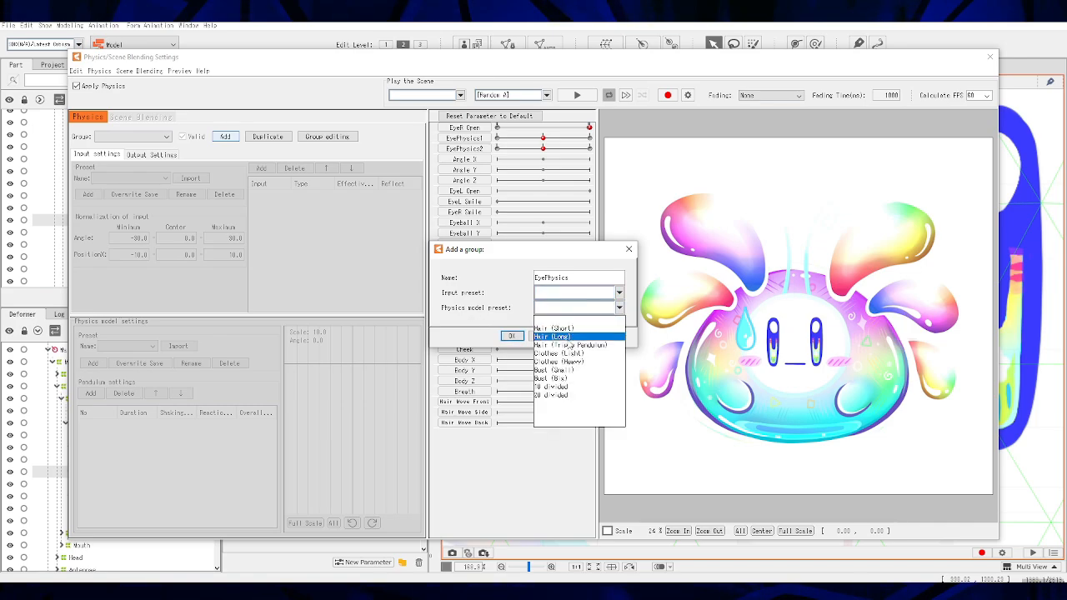
click(563, 337)
click(512, 336)
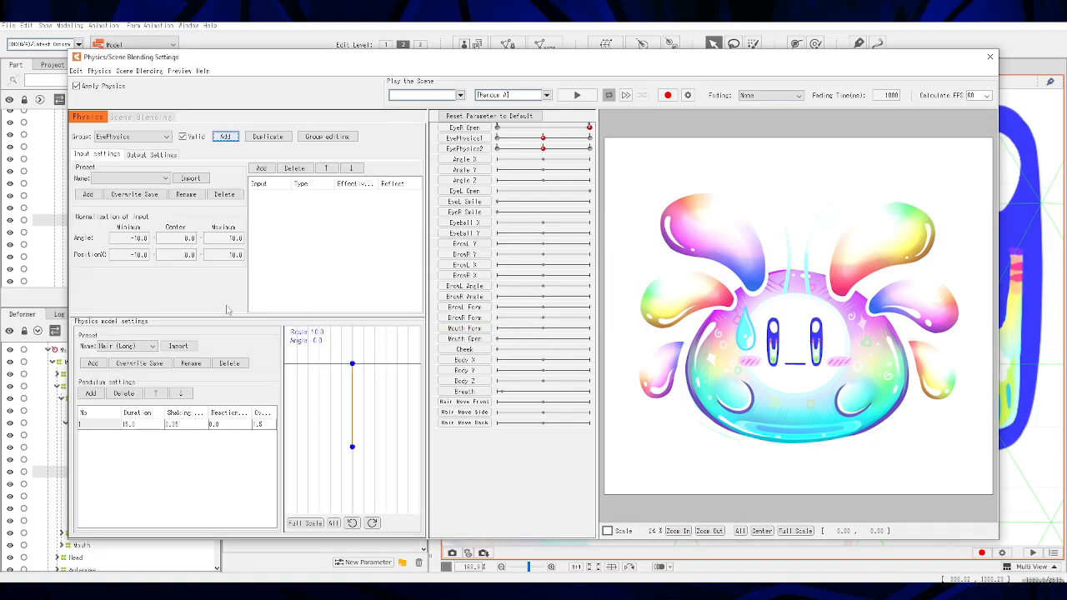
Step: Add EyeR Open as the EyePhysics group's input and set its effectiveness to 100
click(264, 169)
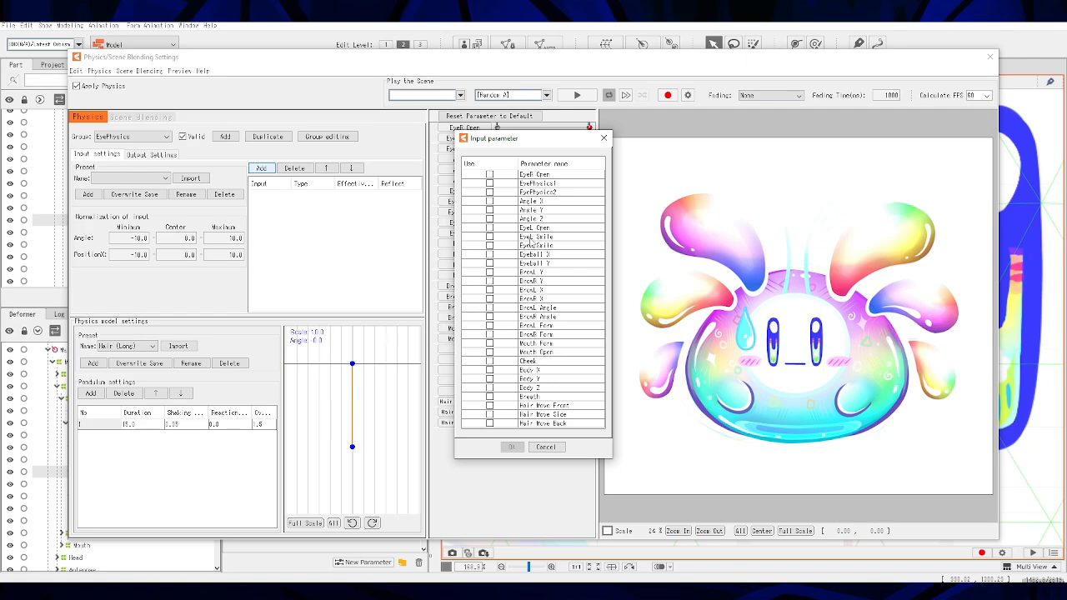
click(490, 174)
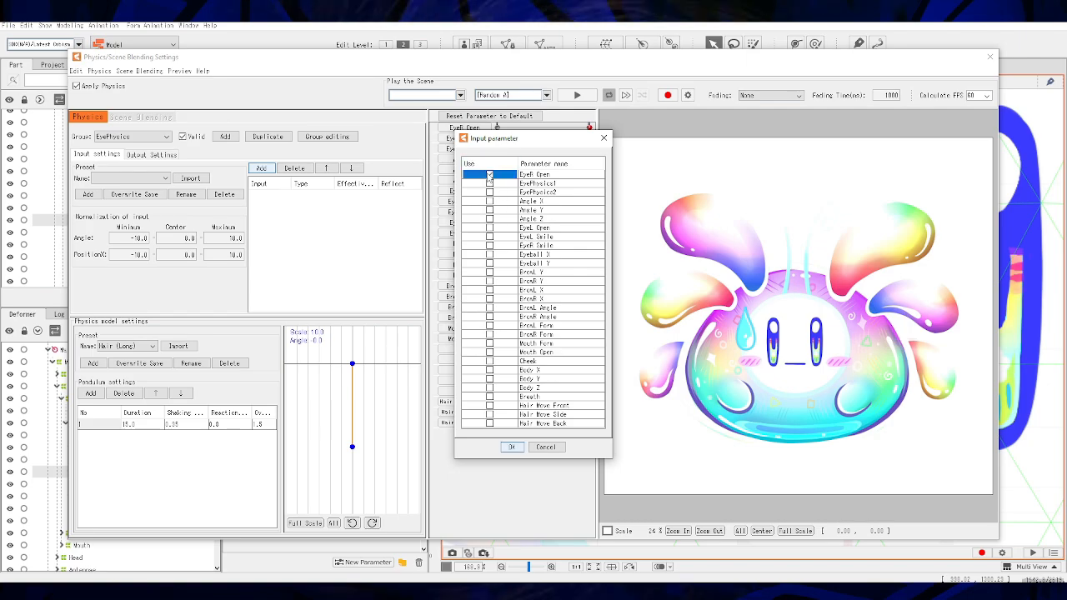
click(511, 447)
click(349, 193)
text(85)
key(Return)
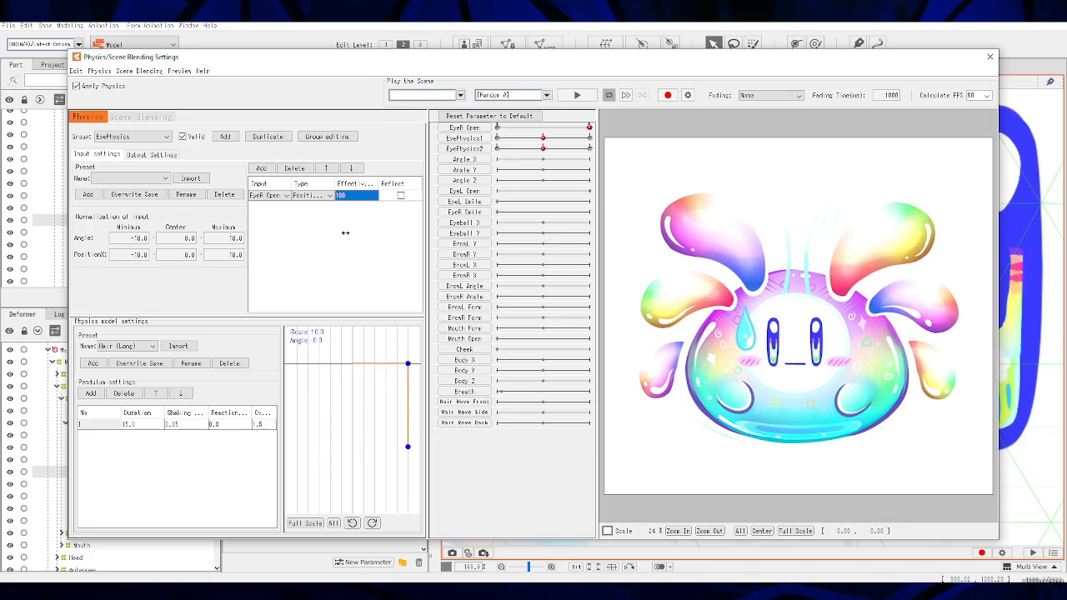
Step: Add EyePhysics1 and EyePhysics2 as output parameters of the EyePhysics group
click(138, 155)
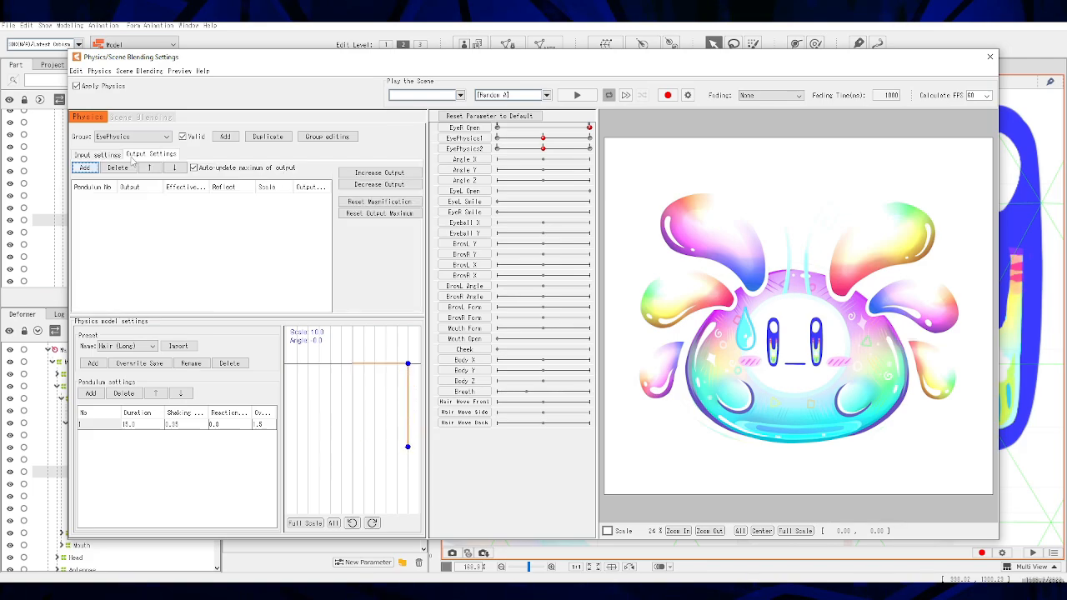
click(85, 168)
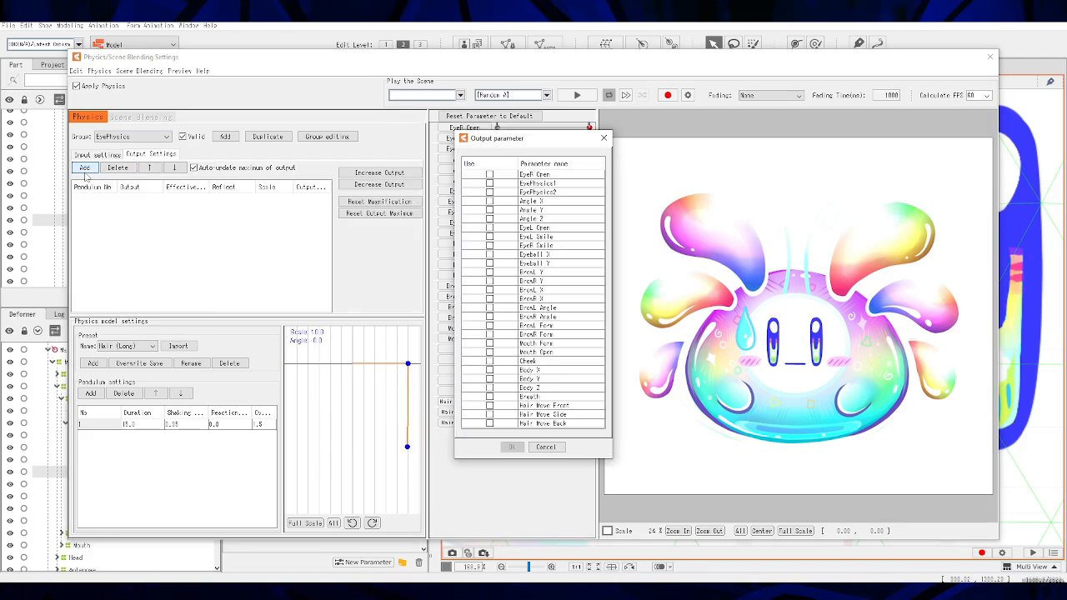
click(490, 183)
click(490, 192)
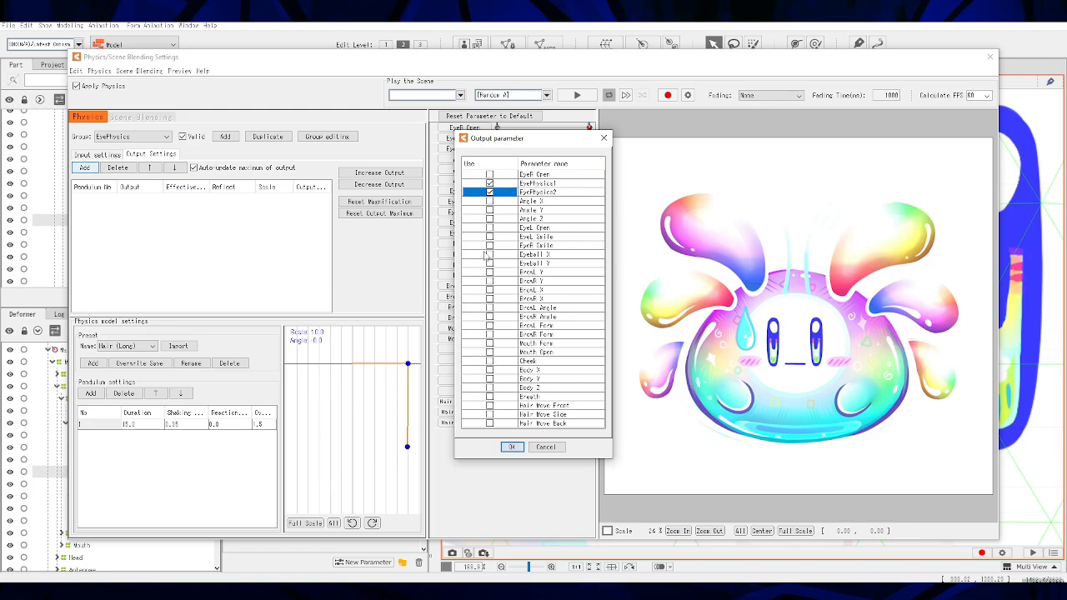
click(511, 447)
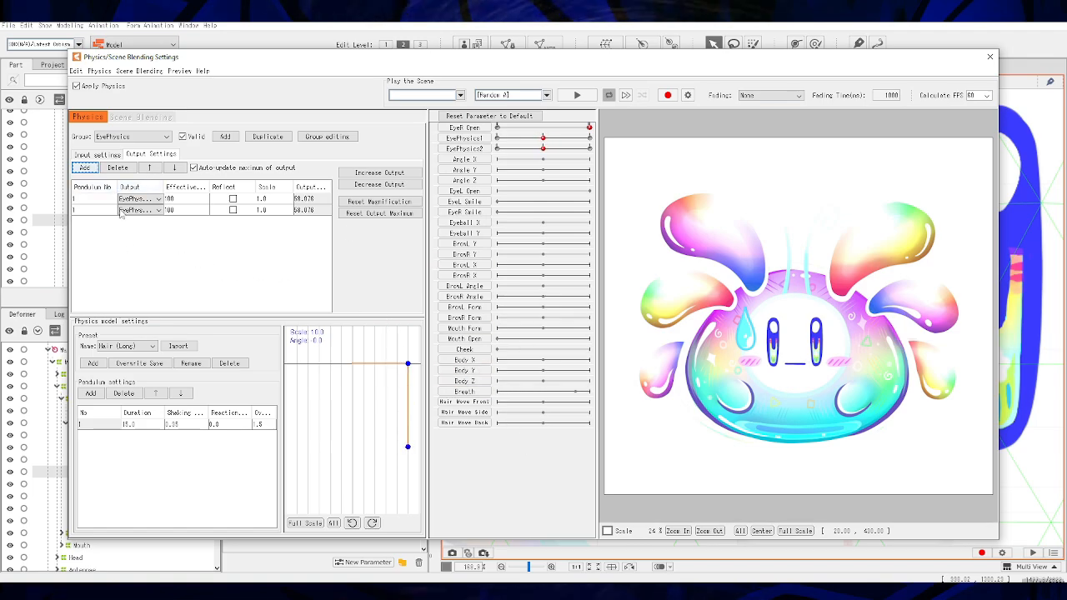
Step: Try the Reflect option on the EyePhysics2 output and turn it off again
click(97, 155)
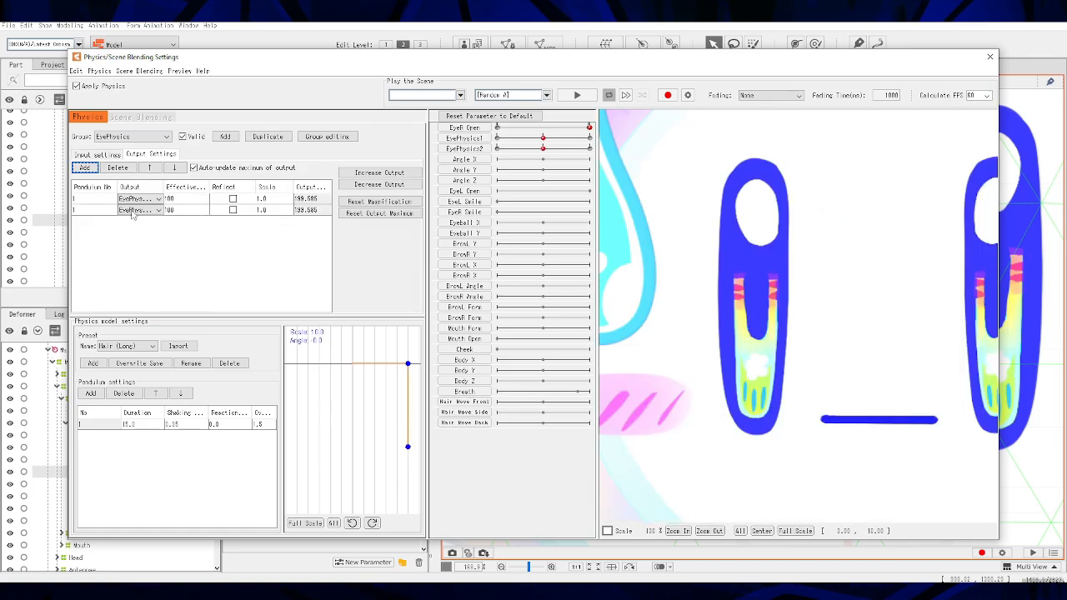
click(232, 210)
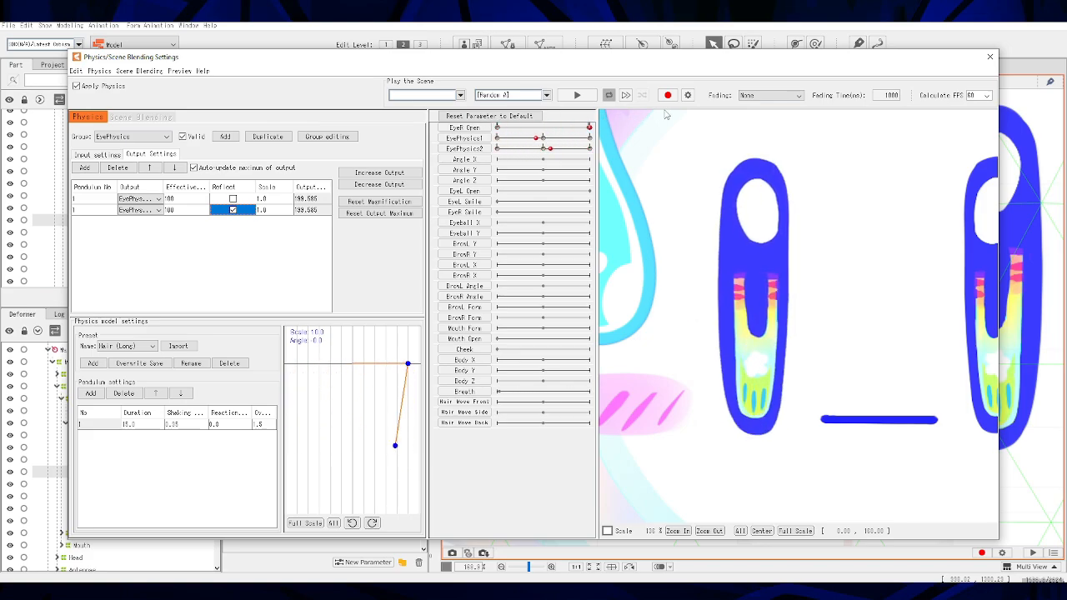
click(232, 209)
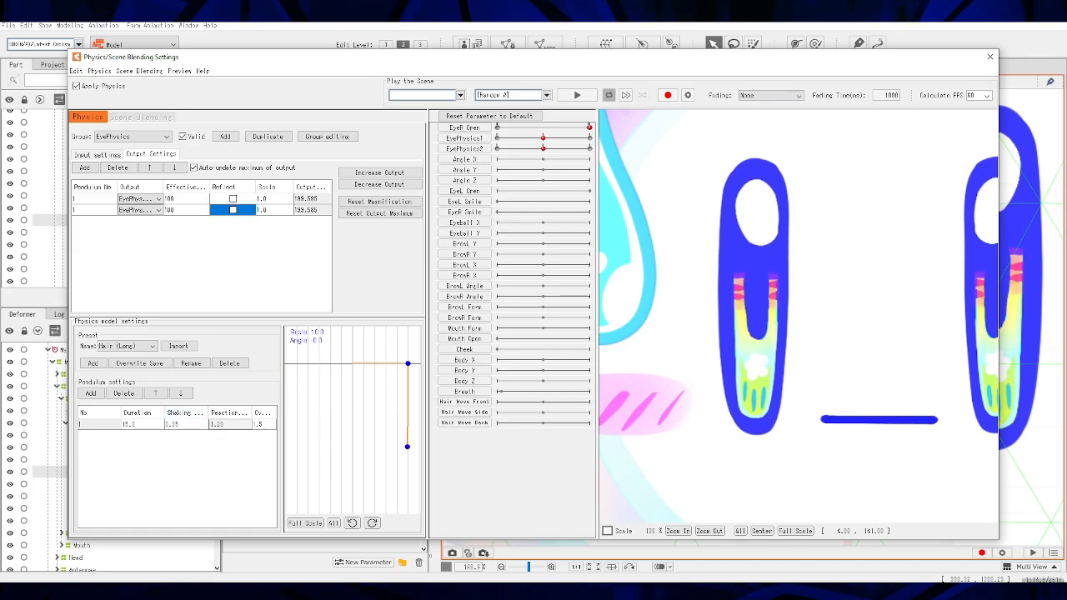
Step: Set the pendulum's reaction value to 1.26 and the EyeR Open input's effectiveness to 50, testing the motion with EyeR Open
click(215, 425)
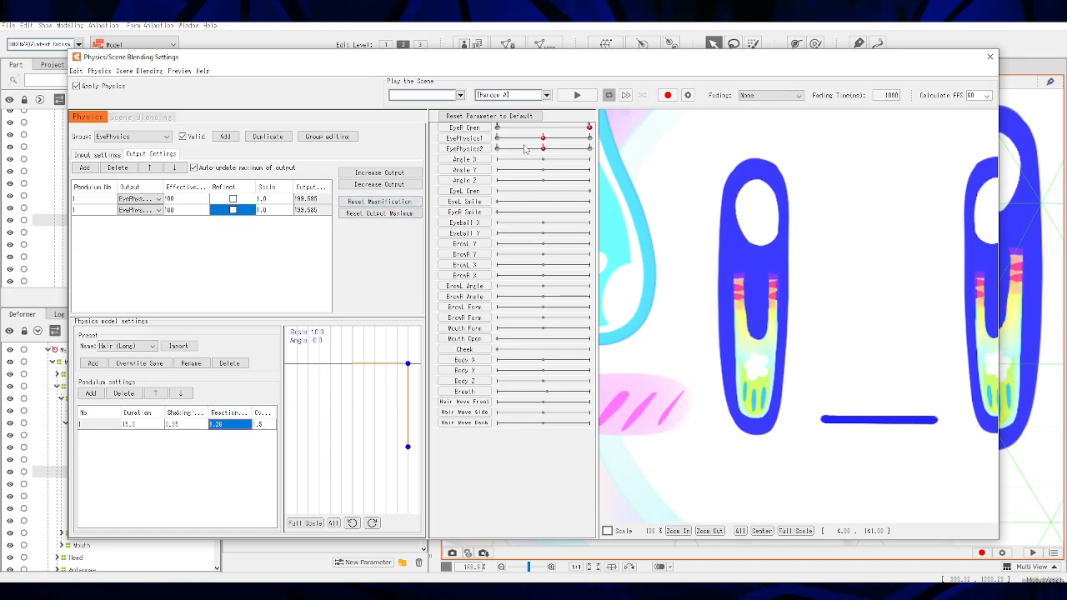
drag(560, 122, 609, 128)
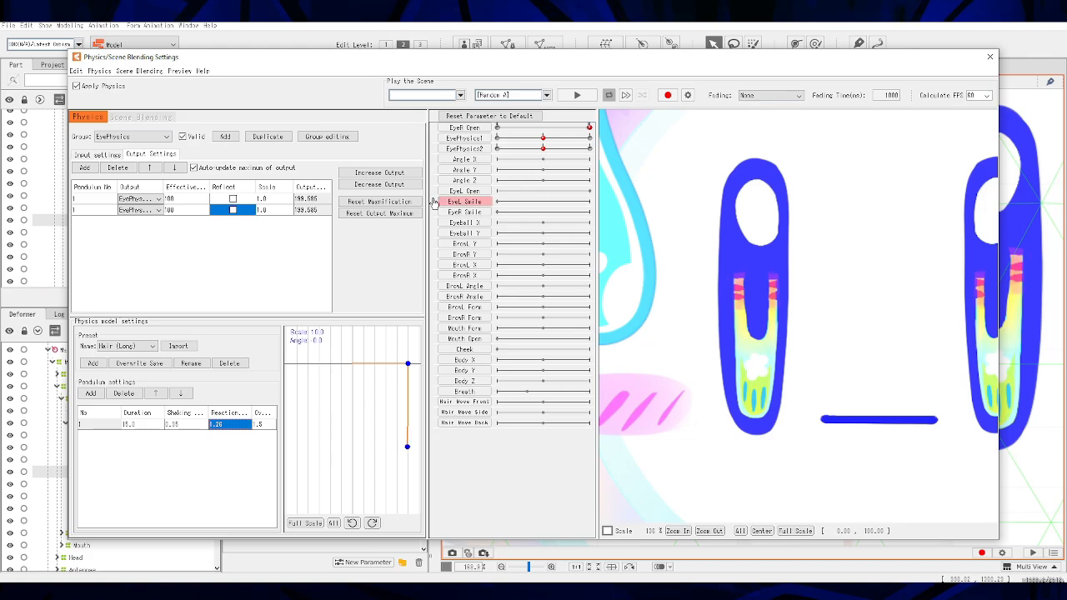
click(95, 154)
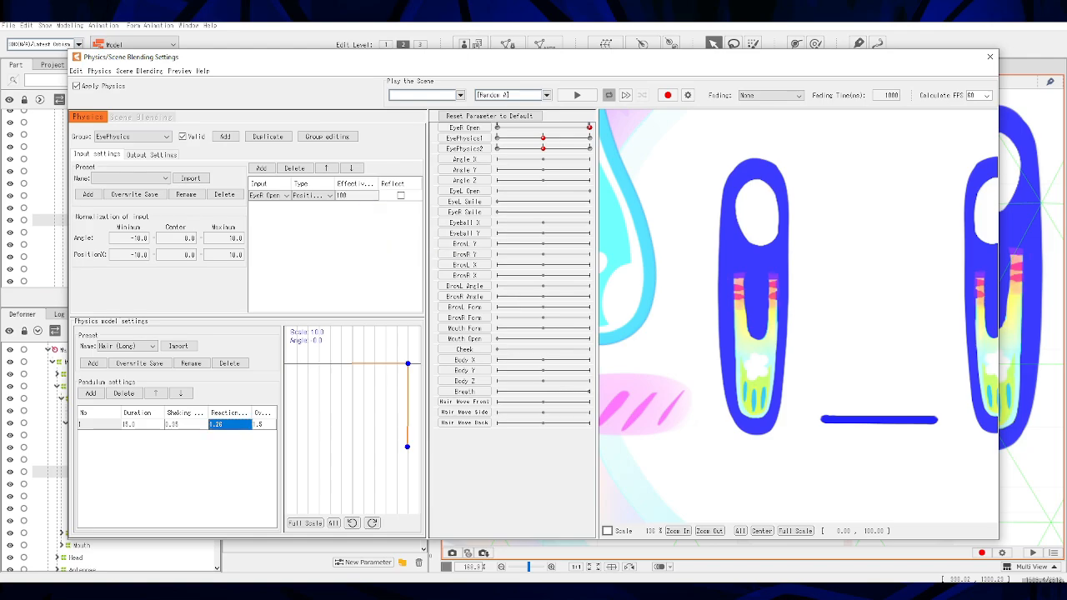
key(Return)
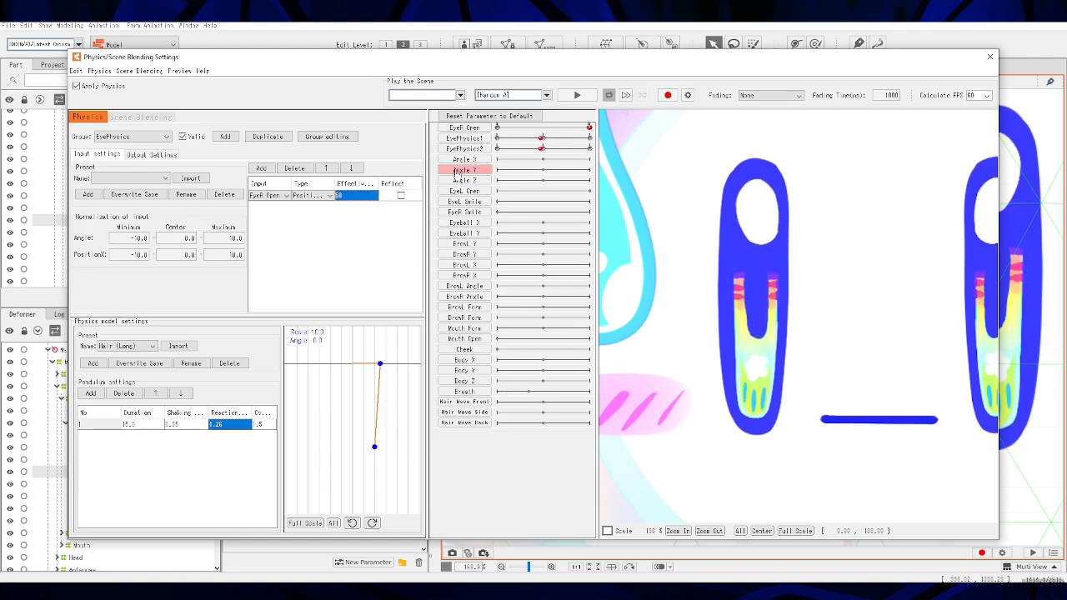
drag(589, 127, 623, 138)
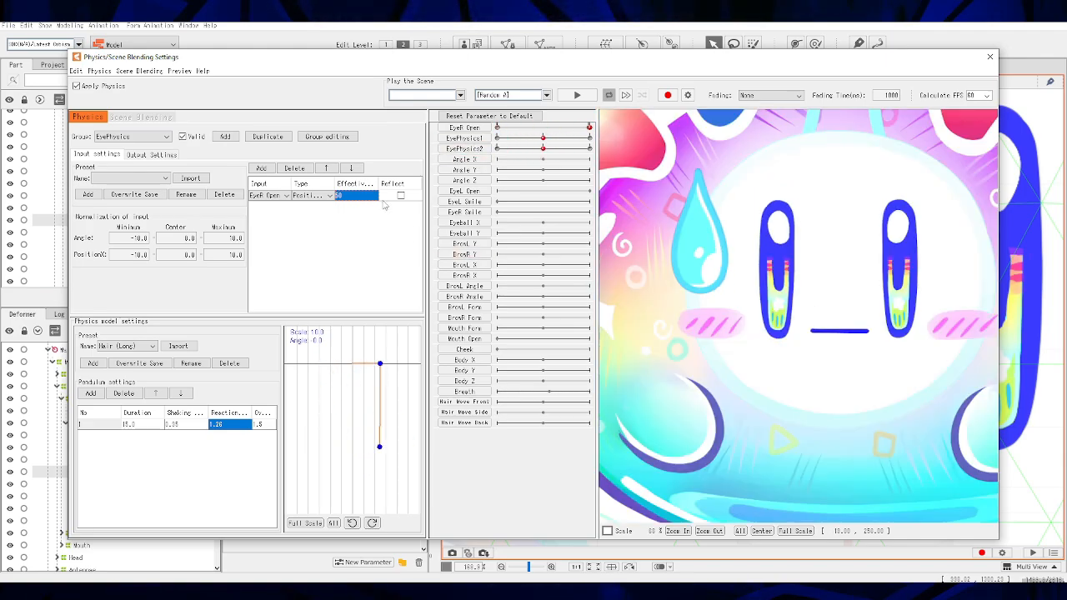
drag(566, 130, 639, 146)
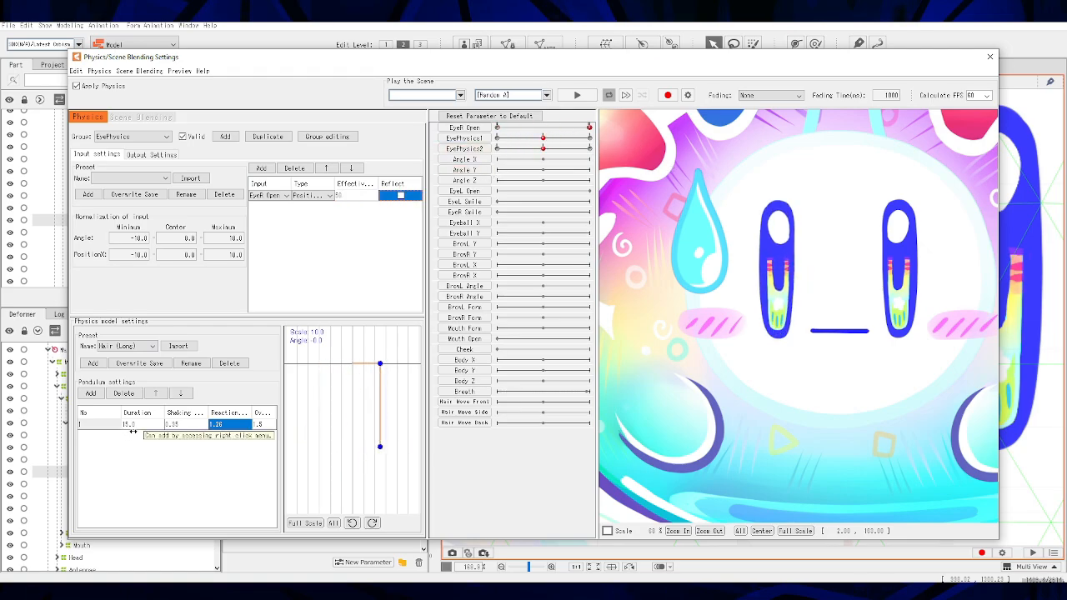
Step: Set the pendulum's duration to 18.8 and its shaking value to 0.97, testing the swing with EyeR Open
drag(132, 426, 190, 427)
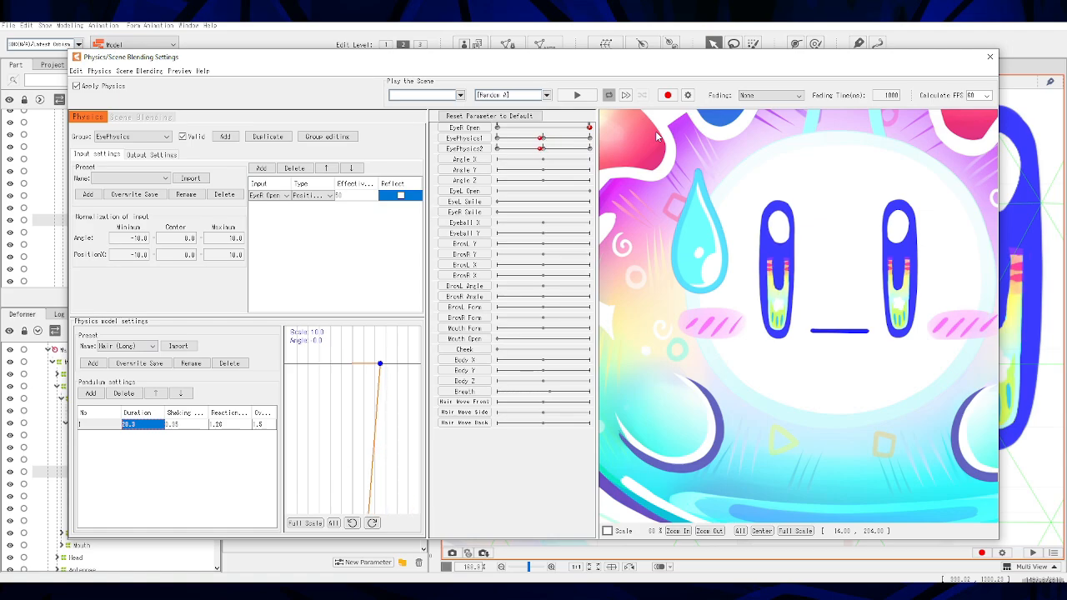
click(180, 424)
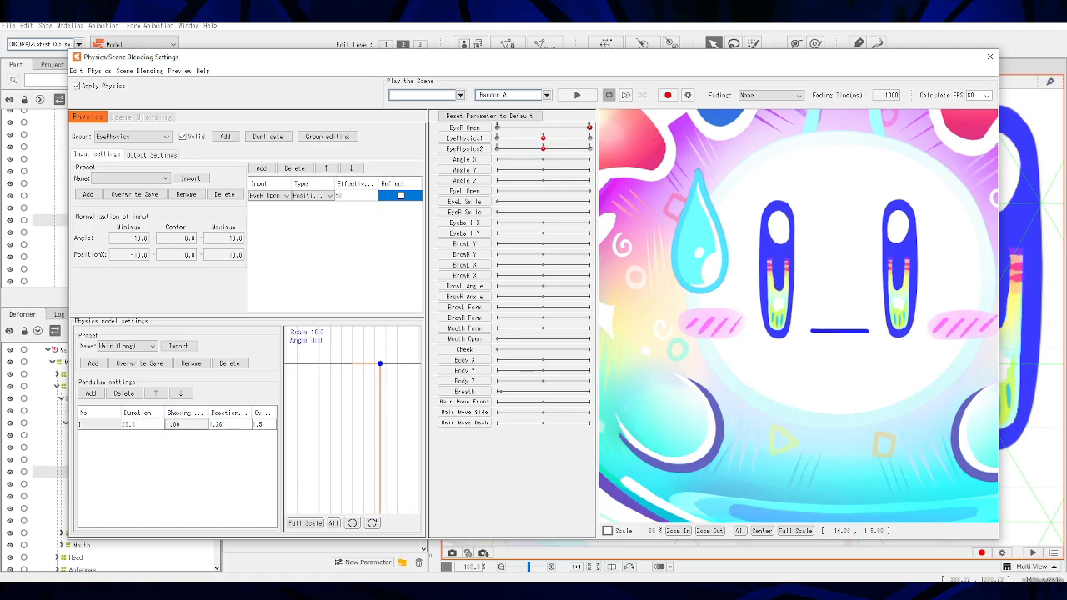
drag(581, 131, 639, 136)
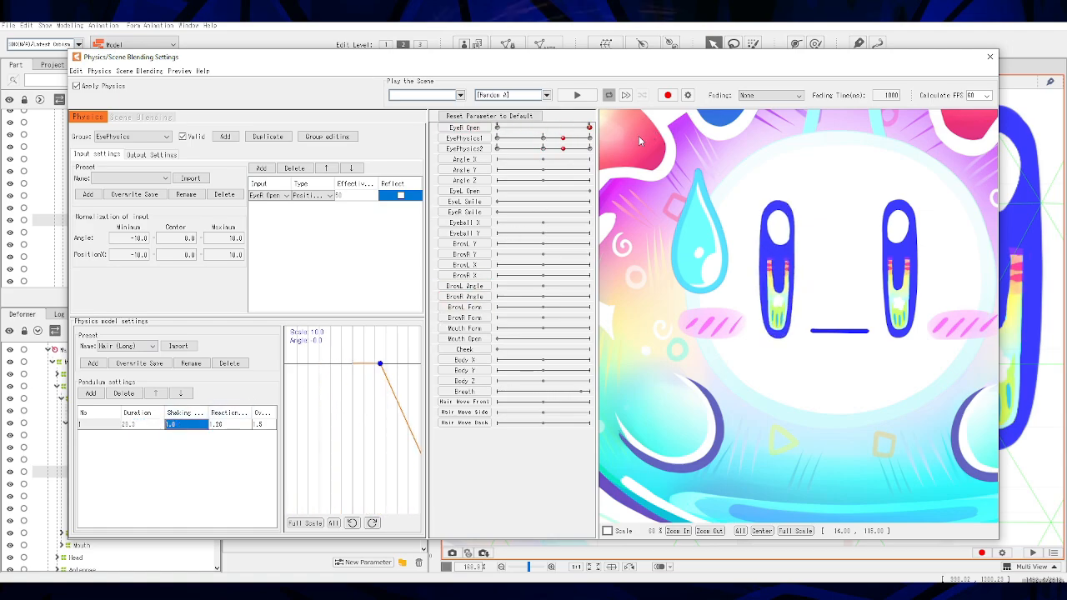
drag(556, 127, 683, 155)
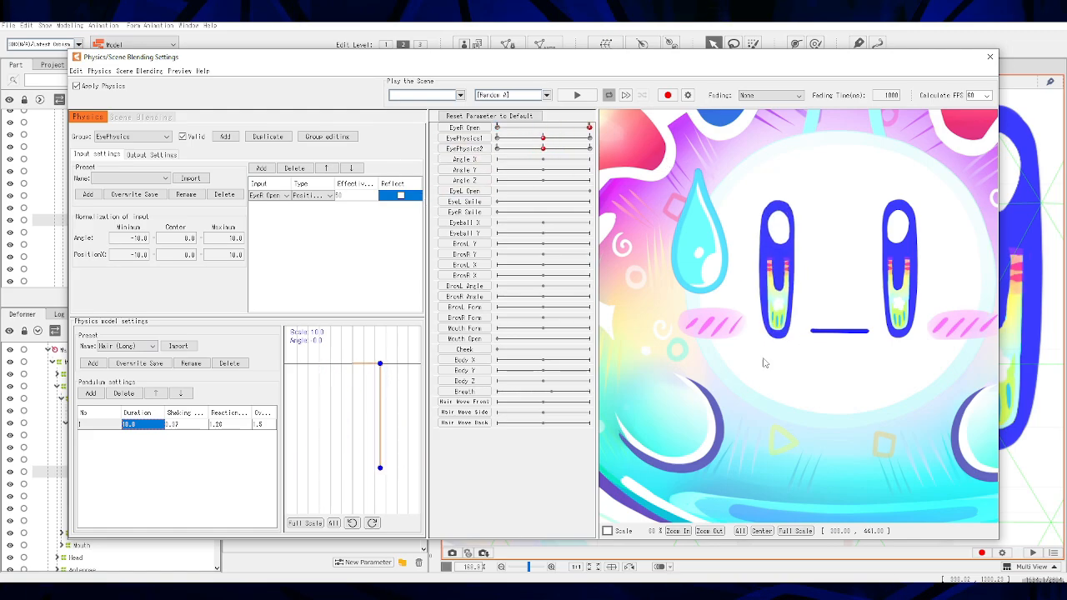
Step: Compare the blink with EyePhysics2 reflected by moving EyeR Open, disable Reflect, and return to the group's input settings
click(152, 155)
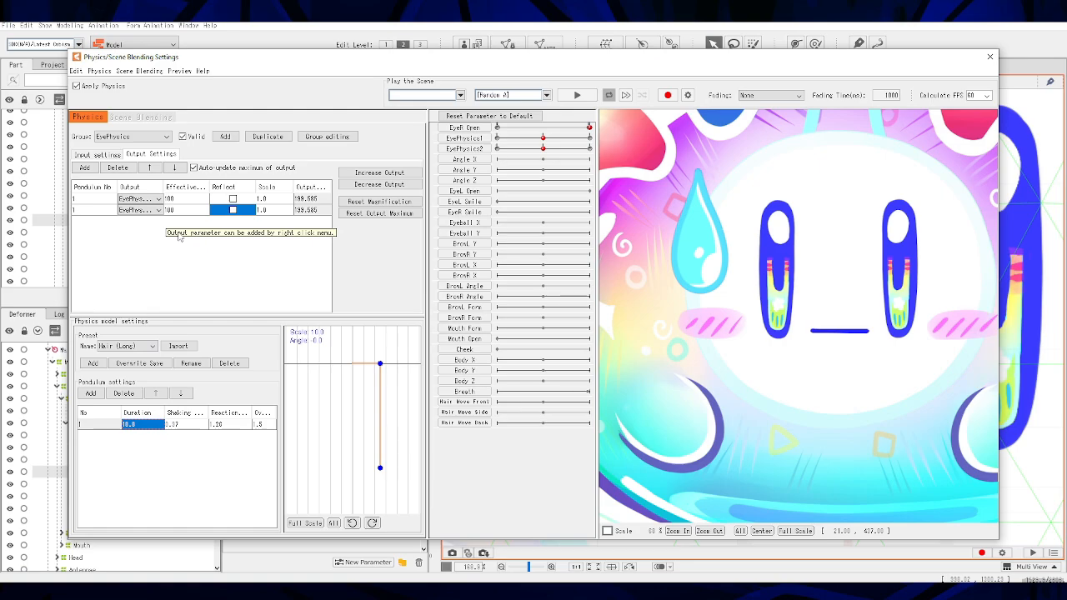
click(233, 209)
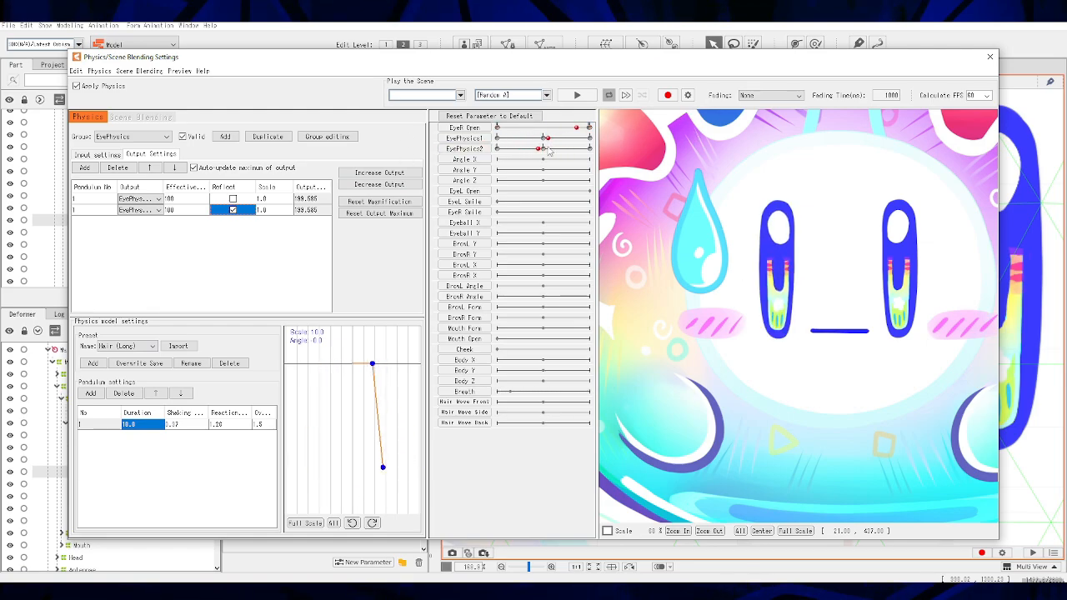
click(233, 209)
click(95, 157)
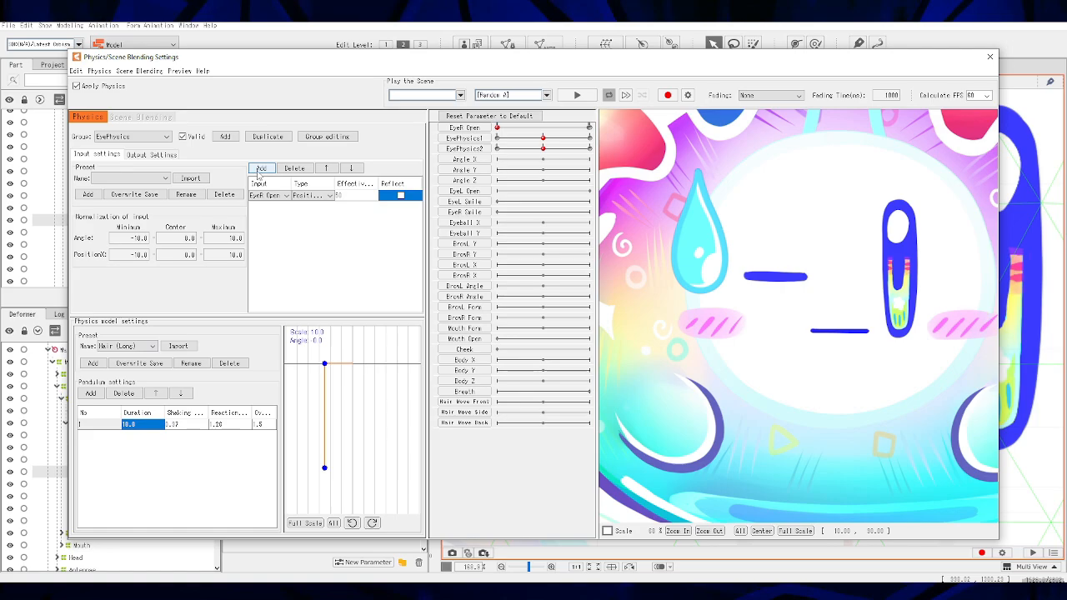
Step: Add a second physics group named EyePhysics2 with the Hair (Long) physics model preset and set EyeR Open back to its maximum
click(225, 136)
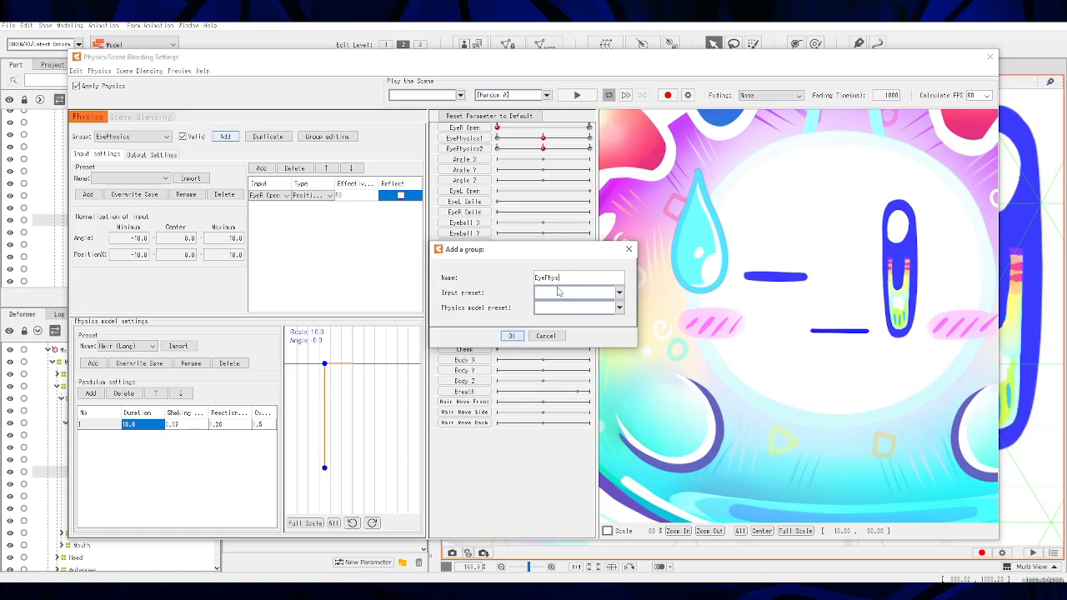
click(575, 308)
click(567, 320)
click(512, 335)
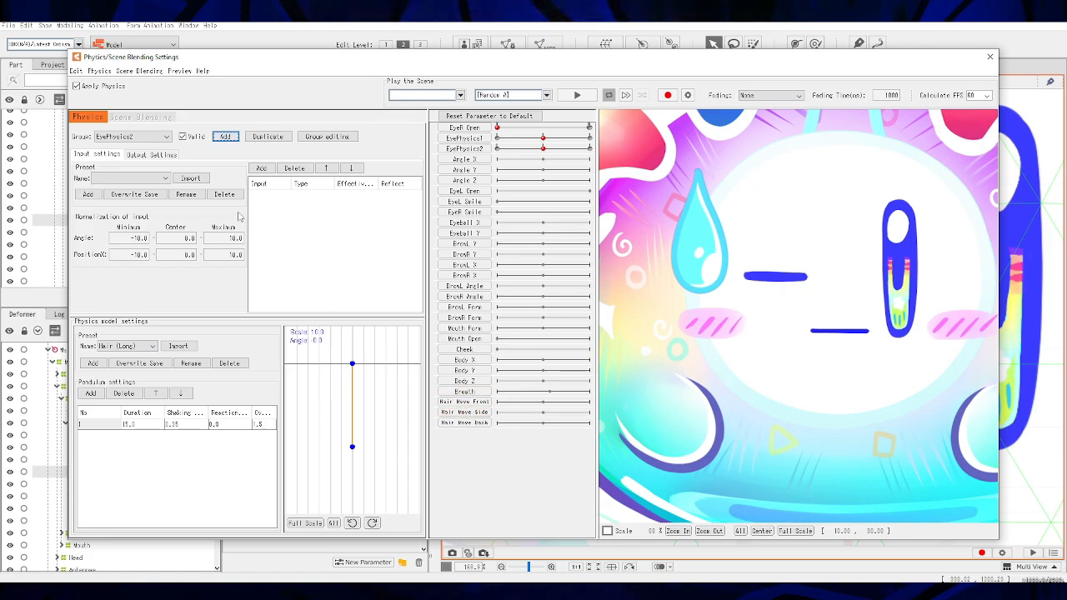
drag(526, 128, 627, 143)
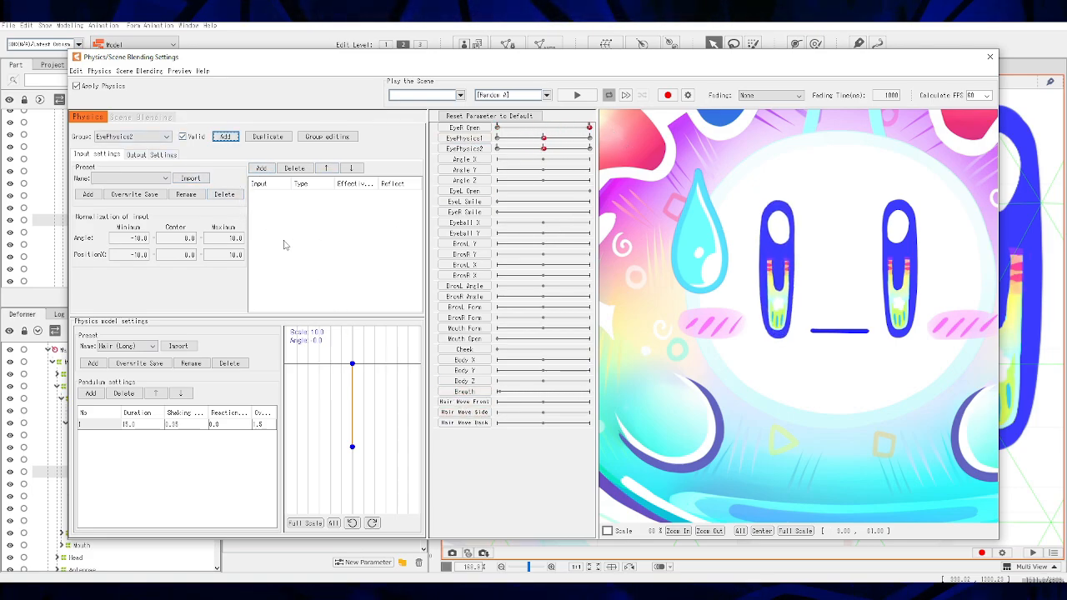
Step: Delete the EyePhysics2 output parameter from the EyePhysics group
click(130, 136)
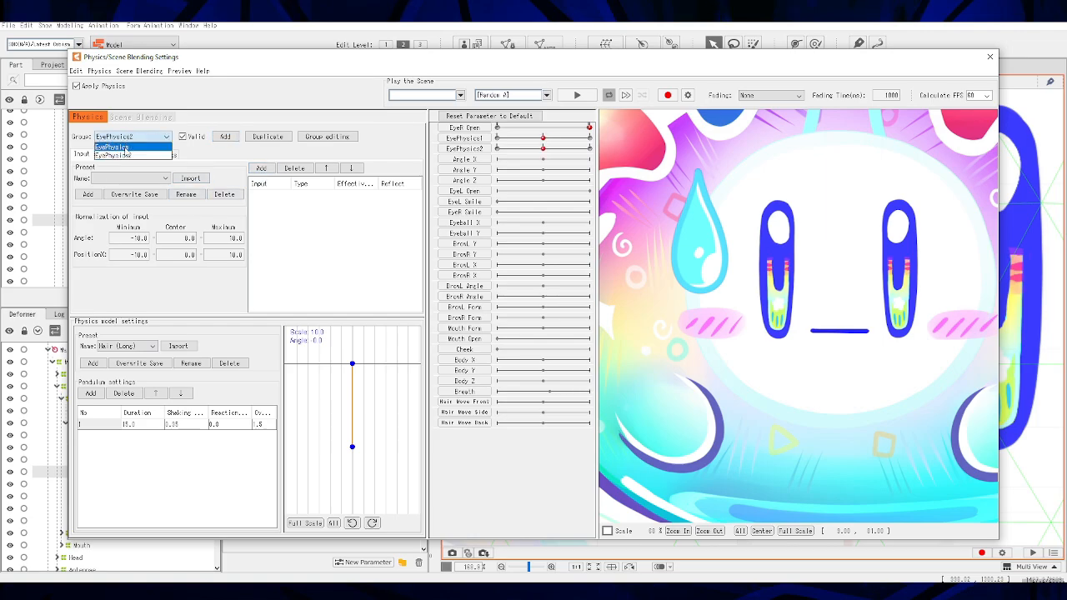
click(125, 148)
click(139, 156)
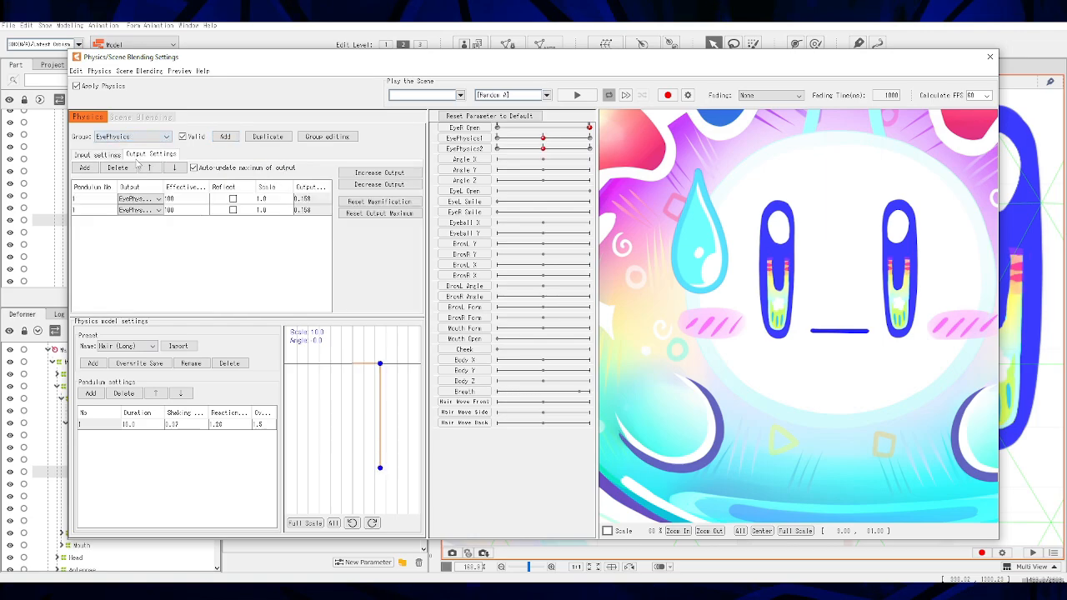
click(133, 211)
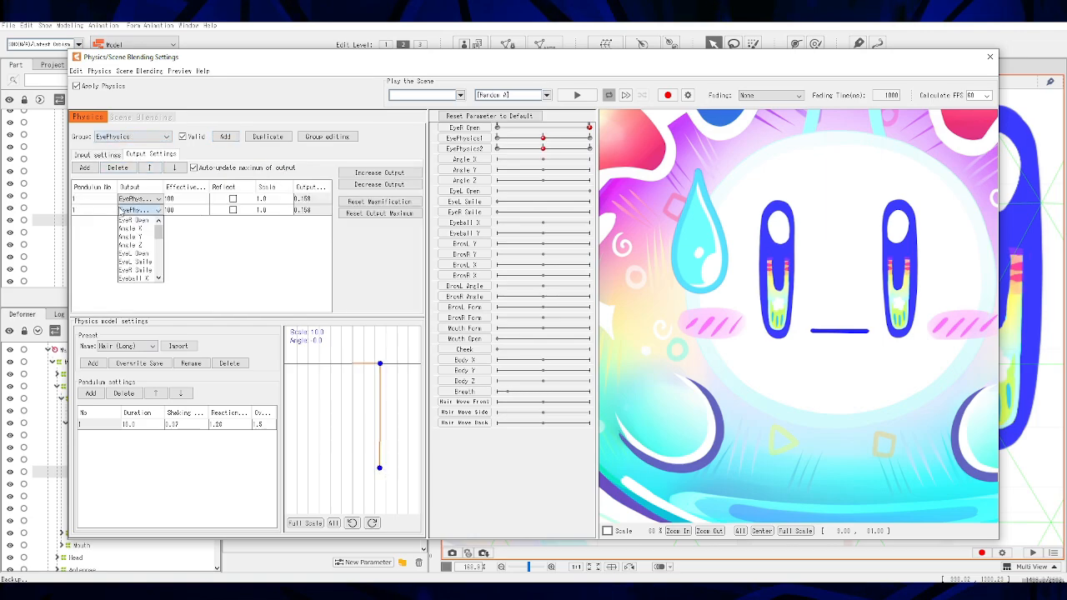
click(98, 216)
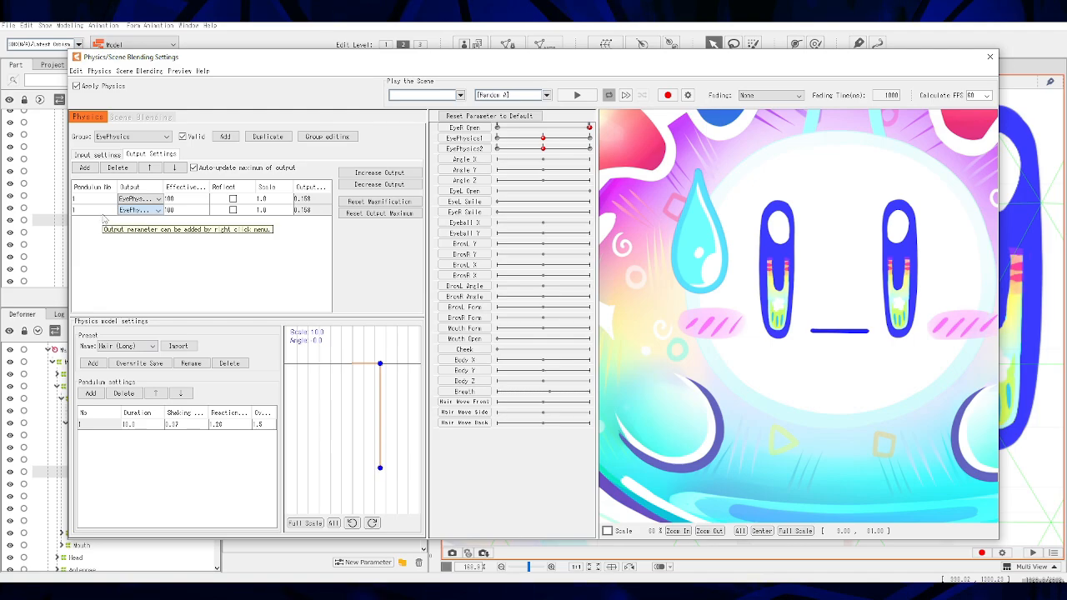
click(117, 168)
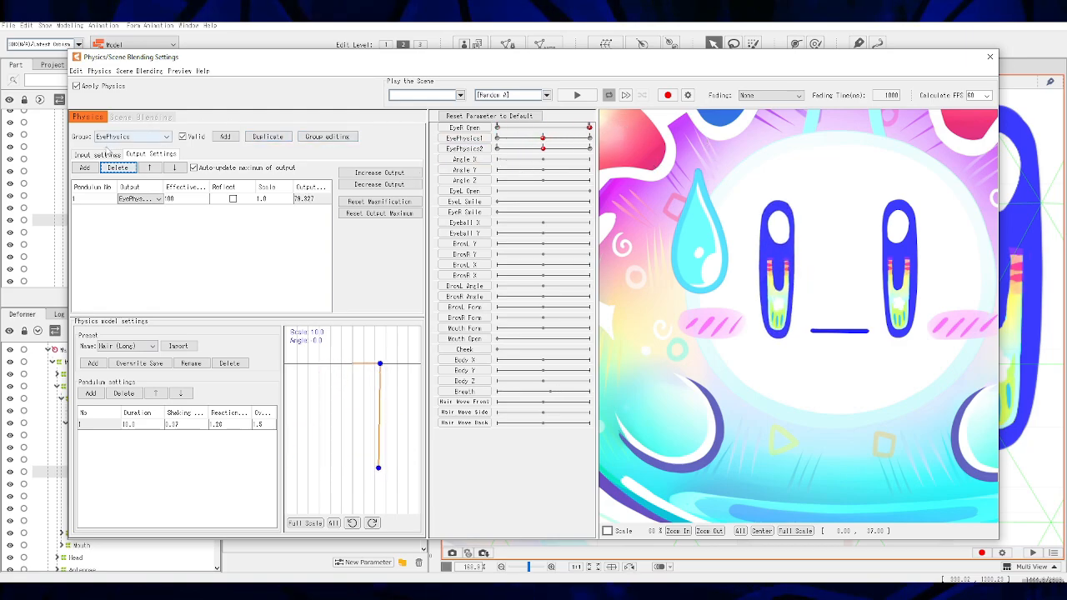
Step: Switch to the EyePhysics2 group and add EyeR Open as its input parameter
click(161, 137)
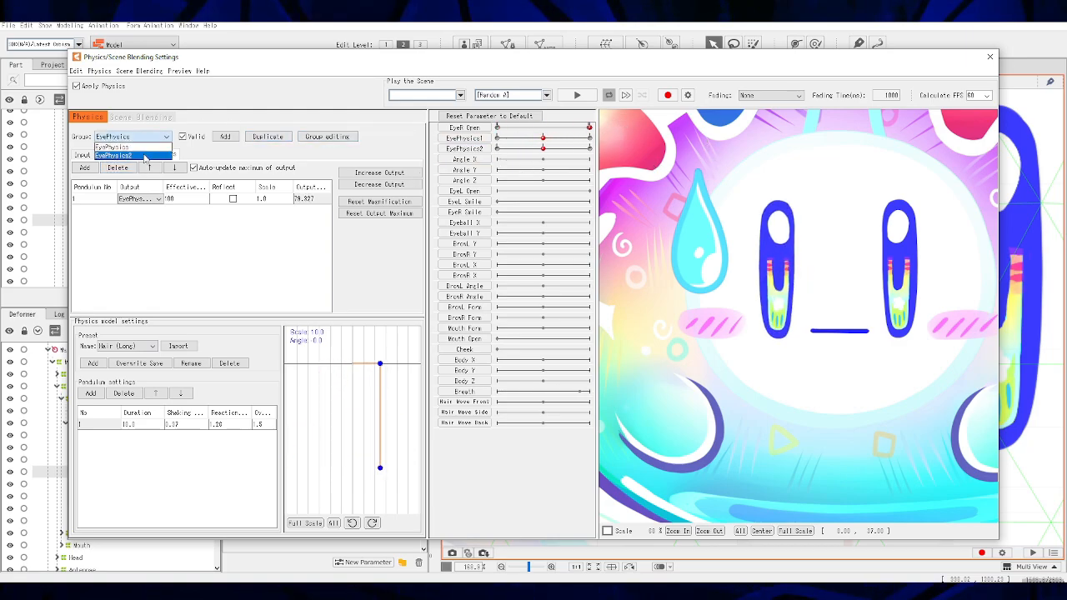
click(148, 155)
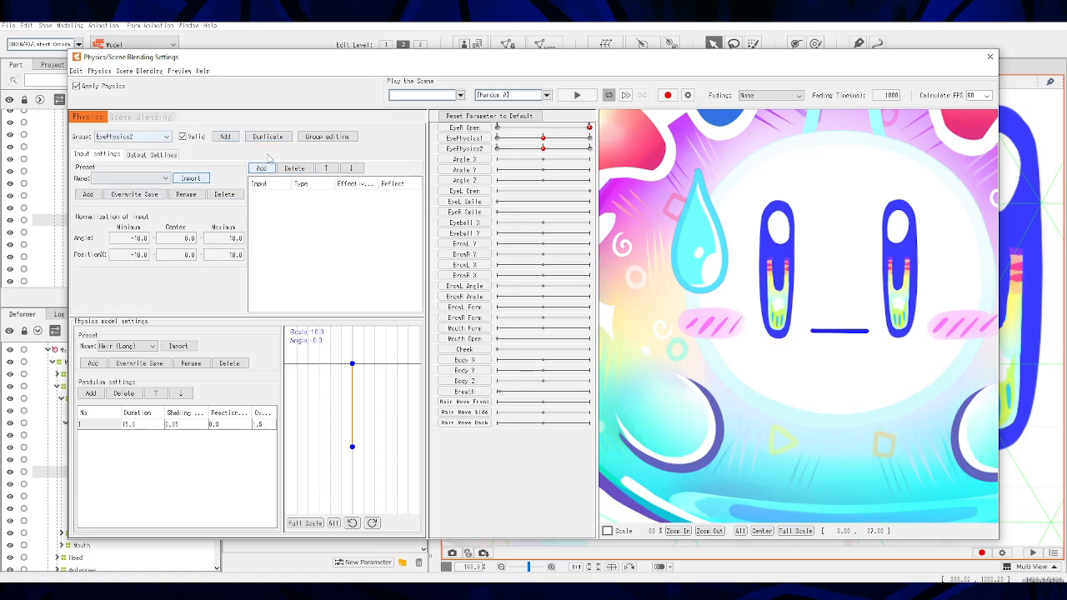
click(261, 168)
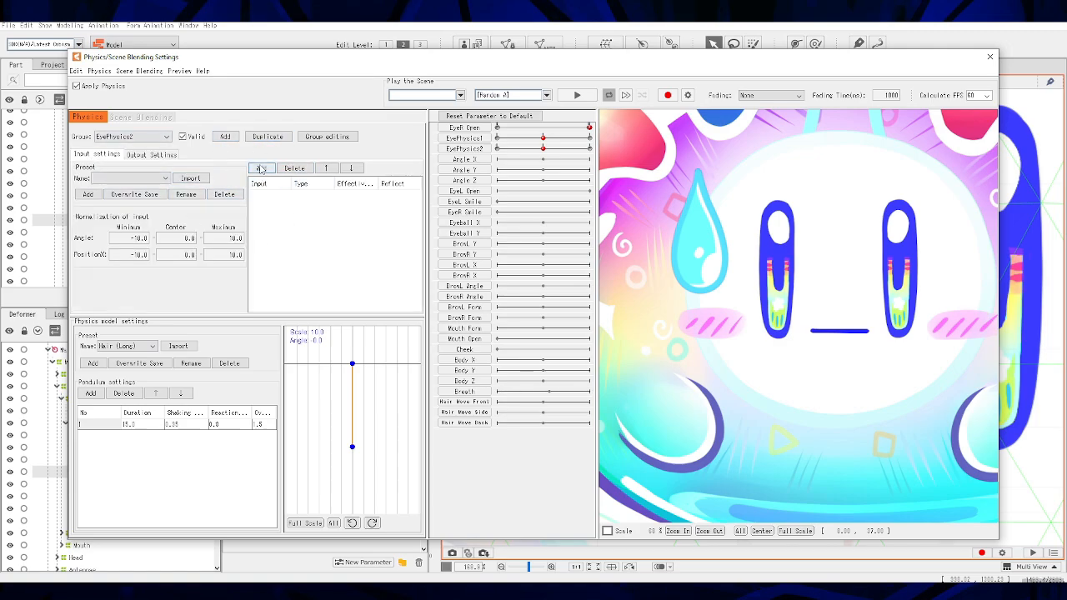
click(490, 174)
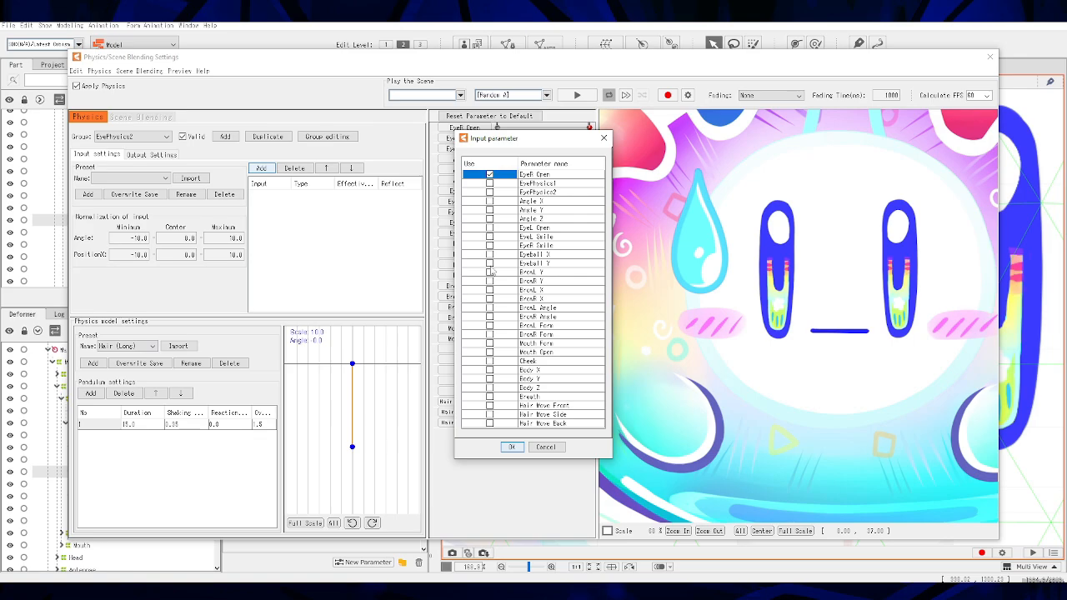
click(512, 448)
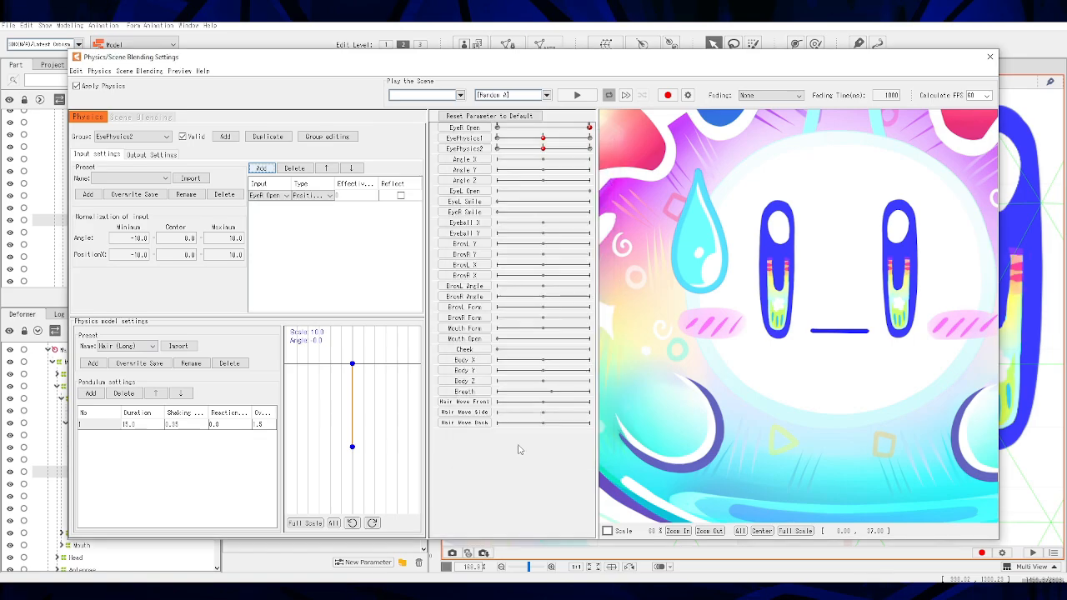
Step: Add the EyePhysics2 parameter as the group's output and set the EyeR Open input's effectiveness to 100
click(145, 155)
click(85, 168)
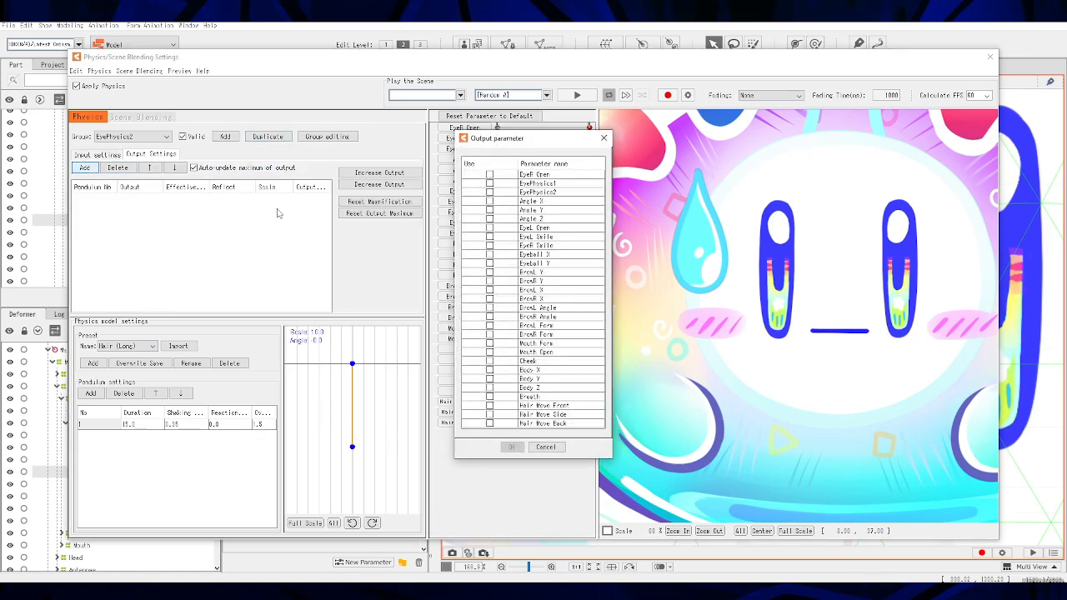
click(491, 193)
click(512, 447)
click(97, 155)
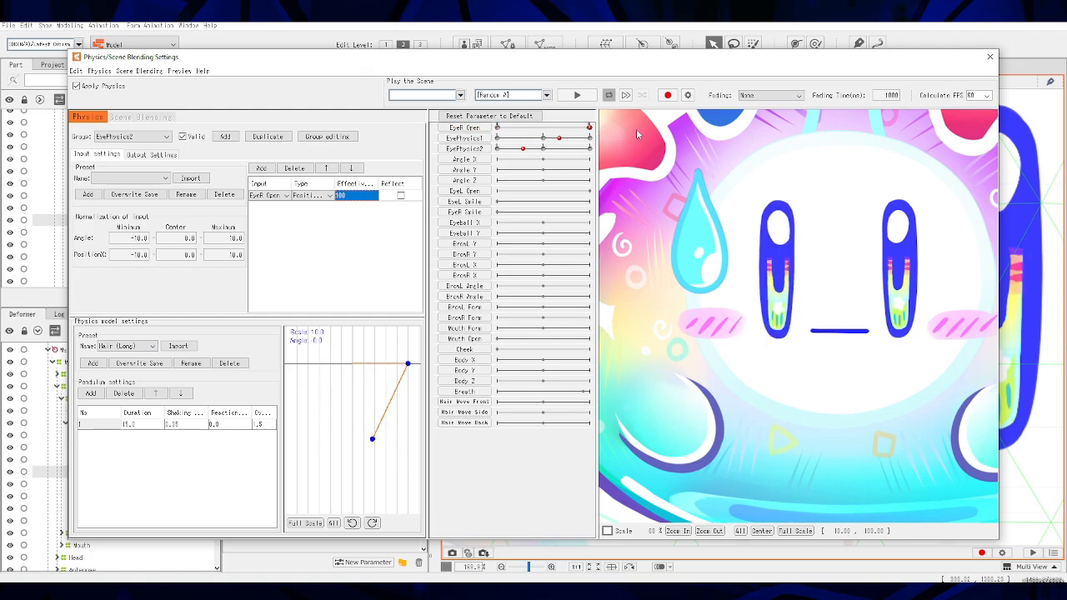
Step: Try shaking values of 1.00 and 0.77 on the EyePhysics2 pendulum, testing the swing with EyeR Open
drag(638, 132, 737, 147)
scroll(798, 211, up, 3)
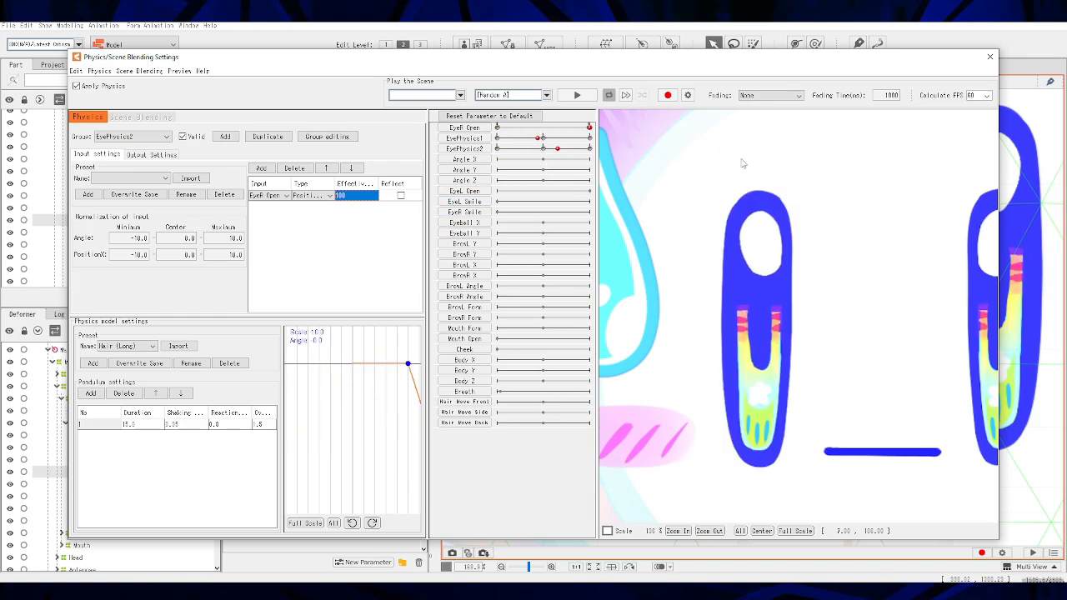
double_click(170, 424)
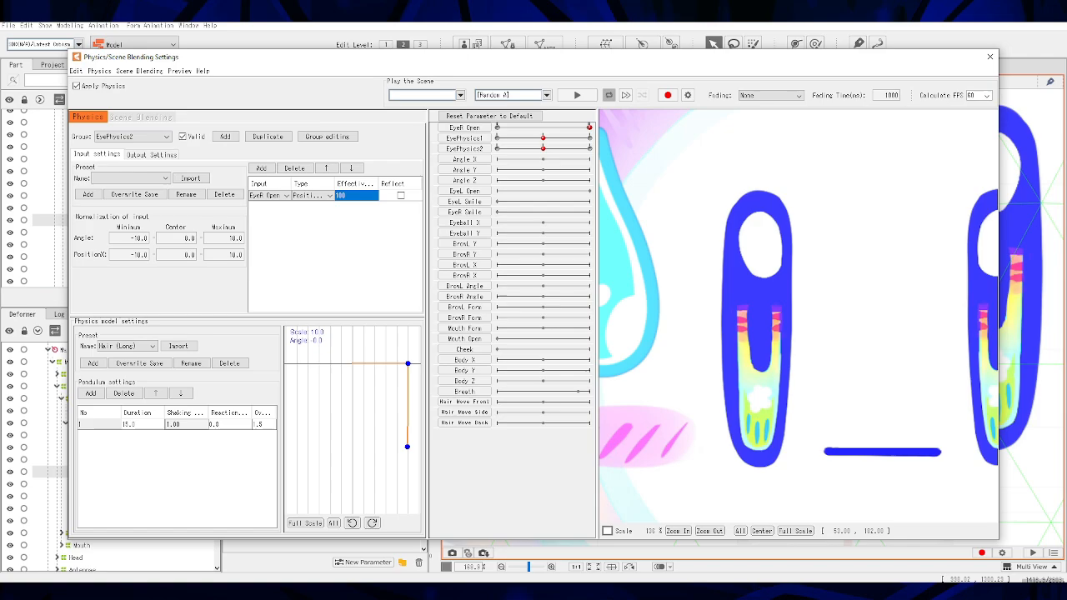
mouse_move(588, 128)
mouse_down()
mouse_move(493, 130)
mouse_move(587, 129)
mouse_up()
drag(589, 132, 679, 141)
key(Return)
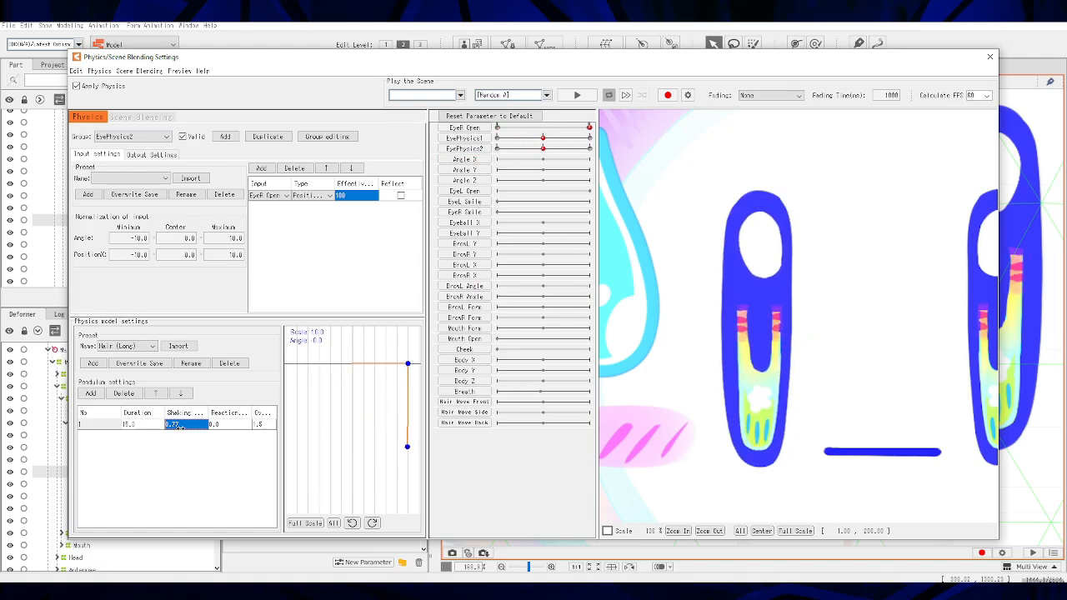
Step: Tune the EyePhysics2 pendulum's duration, shaking and reaction with an overall acceleration of 1.05, test it with EyeR Open, and return to the model
text(1)
key(Return)
drag(219, 426, 234, 425)
drag(589, 128, 664, 145)
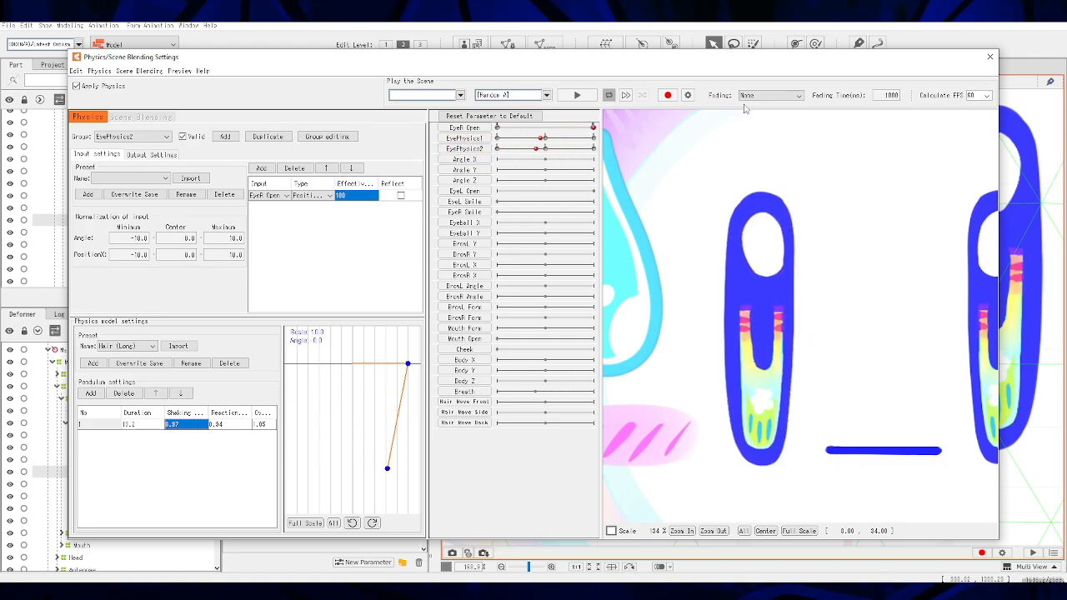
scroll(876, 333, down, 5)
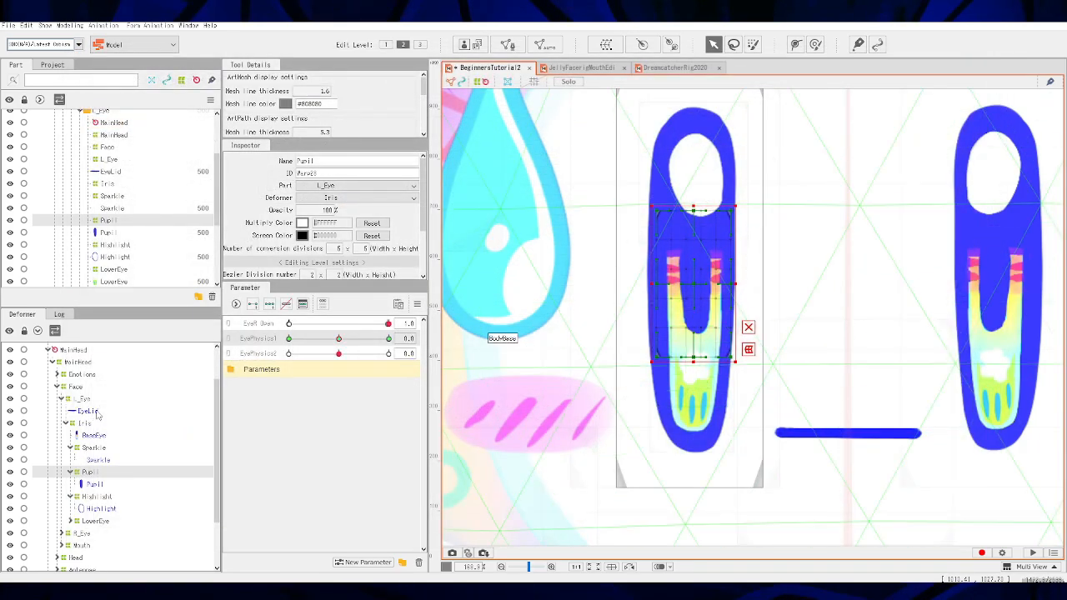
Step: Create a warp deformer named IrisPhysics in the L_Eye part as the parent of the BaseEye mesh
click(84, 423)
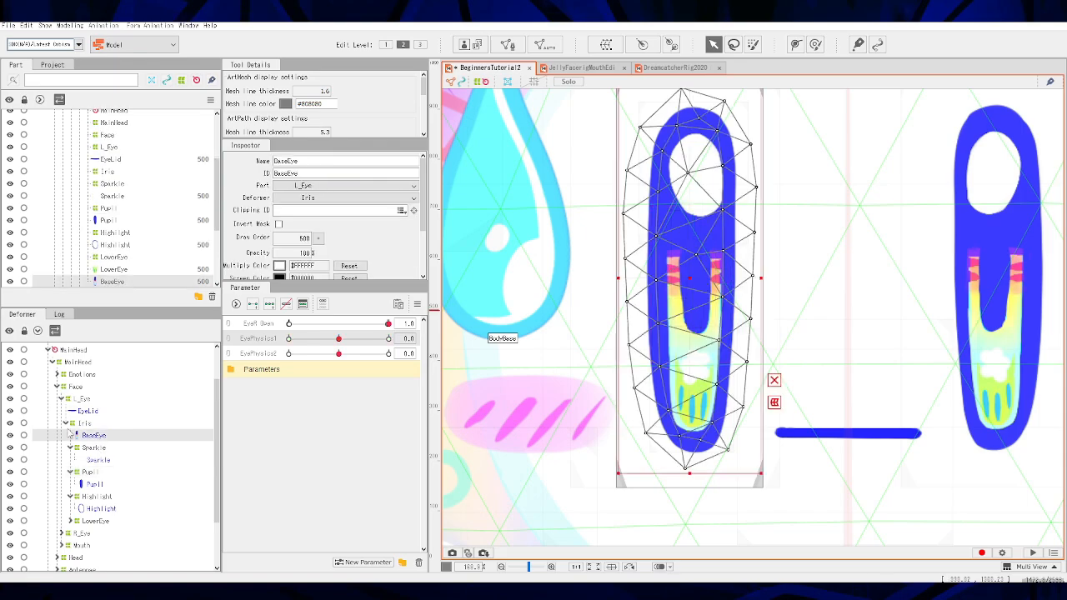
click(90, 436)
click(606, 44)
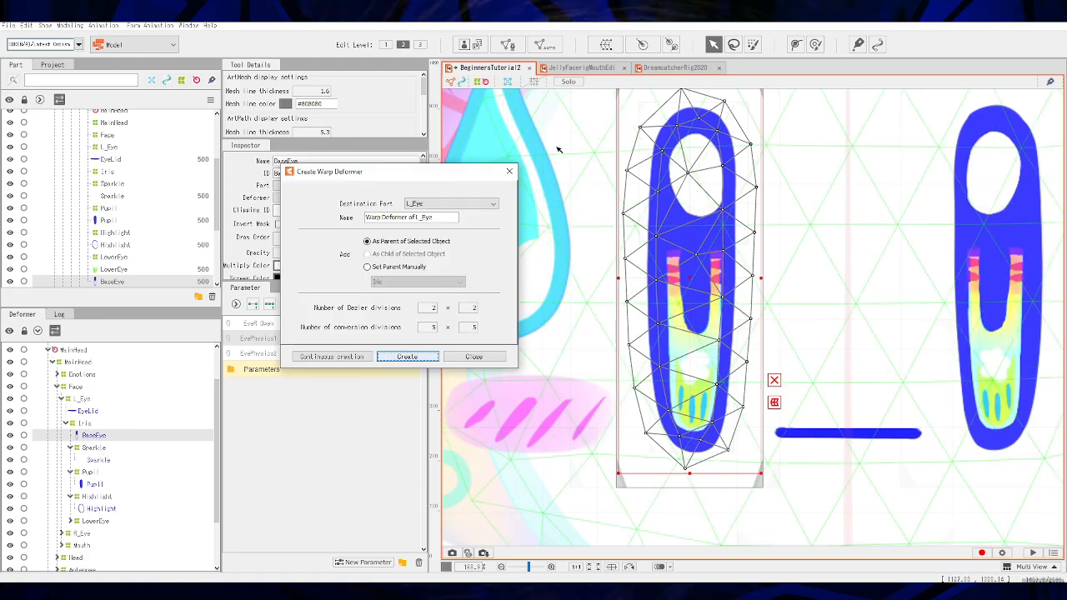
drag(448, 219, 343, 213)
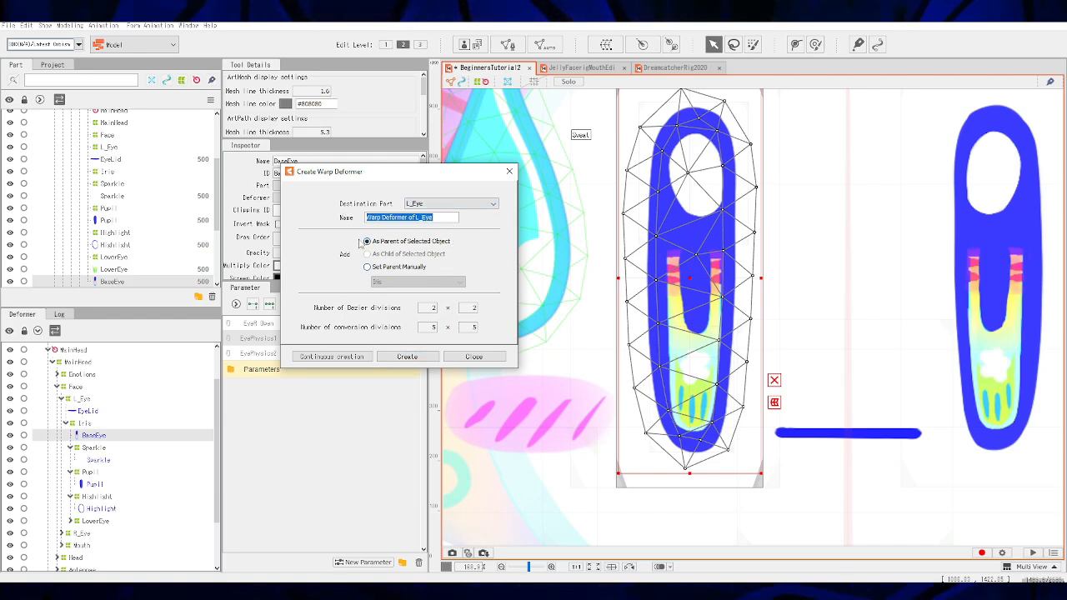
text(1)
click(407, 356)
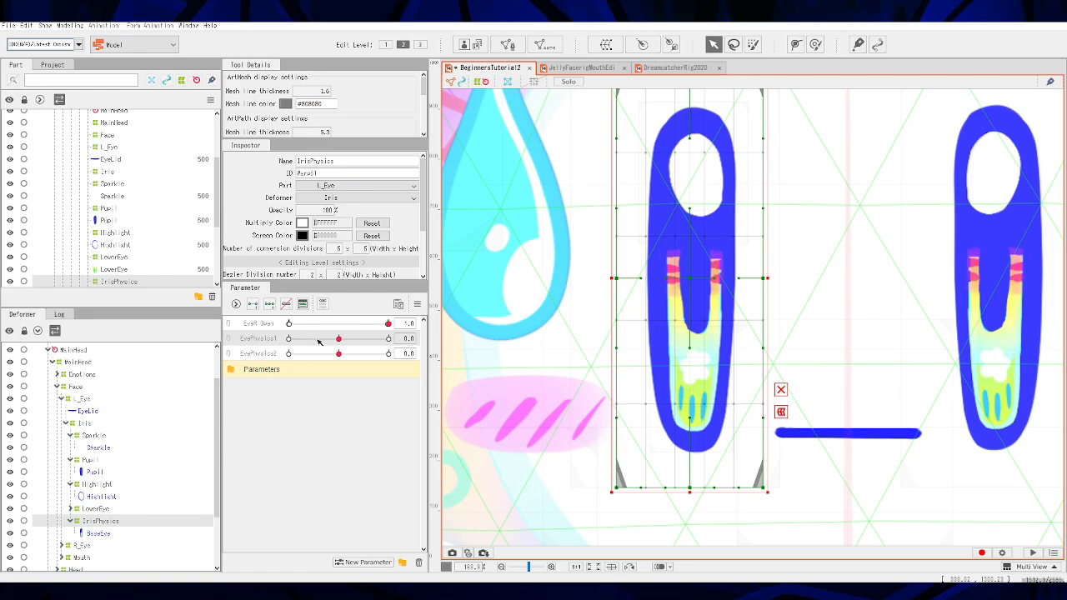
Step: Key IrisPhysics at three points on EyePhysics1 and make the deformer slightly narrower and taller at -1.0
mouse_move(339, 338)
mouse_down()
mouse_move(375, 337)
mouse_move(334, 338)
mouse_move(367, 329)
mouse_move(324, 340)
mouse_move(338, 340)
mouse_up()
drag(339, 338, 244, 345)
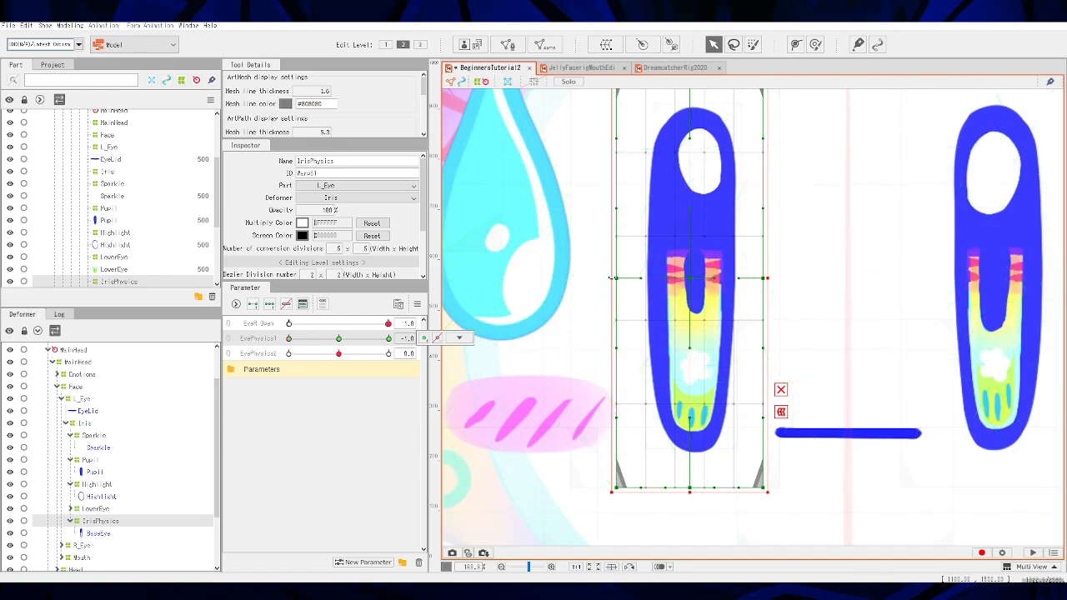
drag(615, 279, 618, 279)
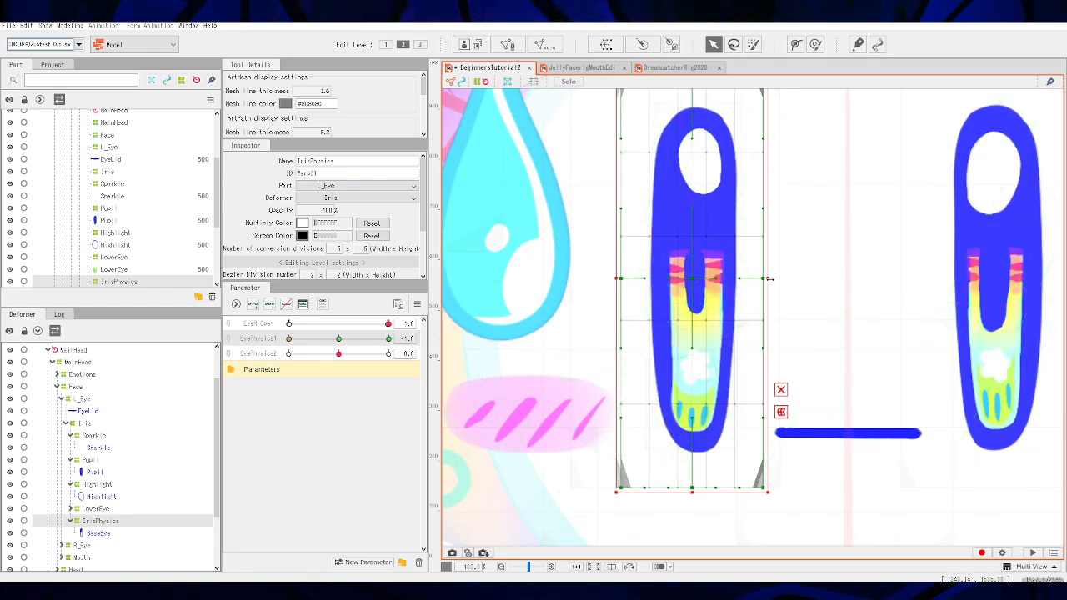
drag(768, 278, 762, 279)
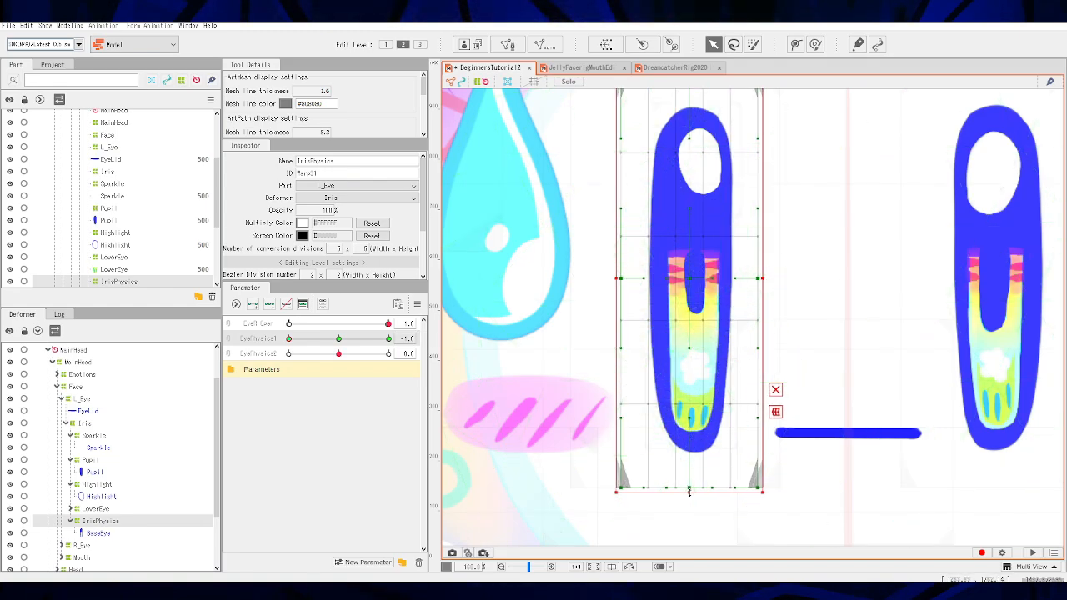
drag(689, 492, 689, 499)
scroll(816, 257, up, 2)
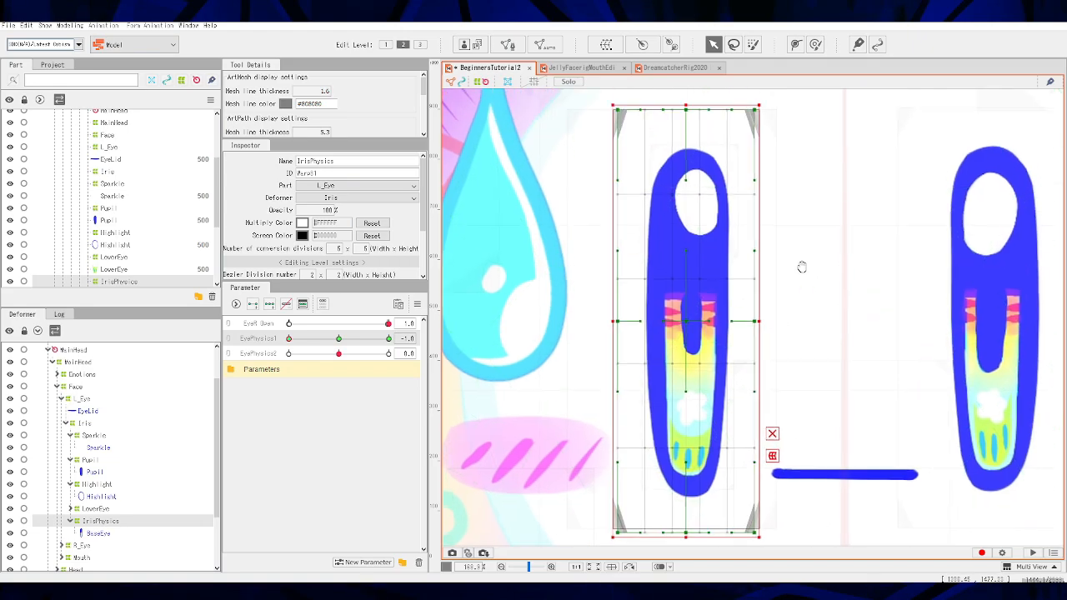
drag(685, 107, 685, 104)
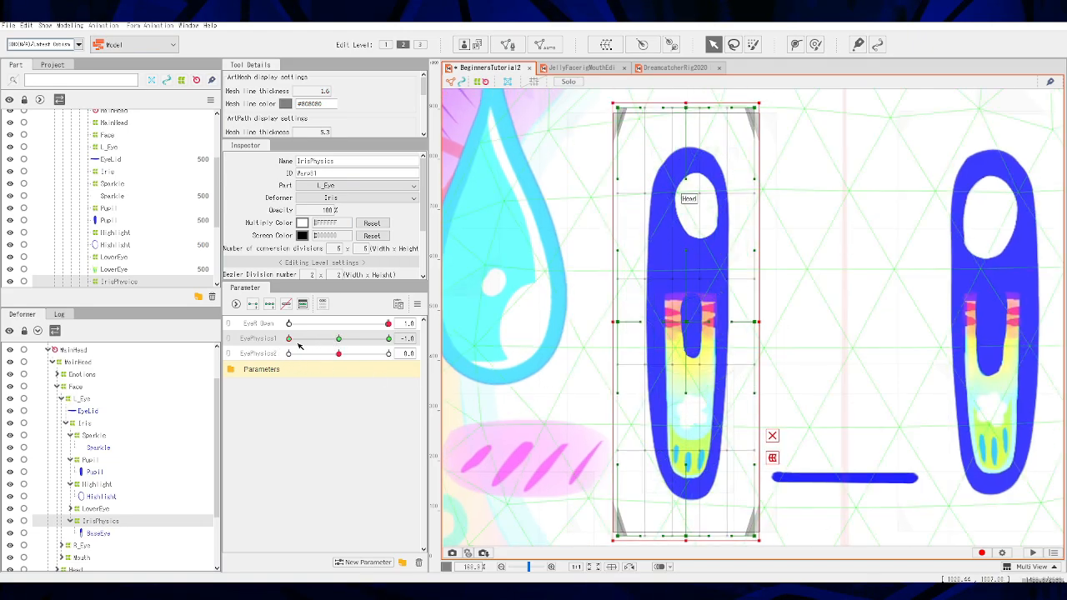
Step: Make the IrisPhysics deformer slightly shorter and wider at EyePhysics1 1.0, and check the motion by returning the parameter to -1.0
drag(293, 344, 389, 339)
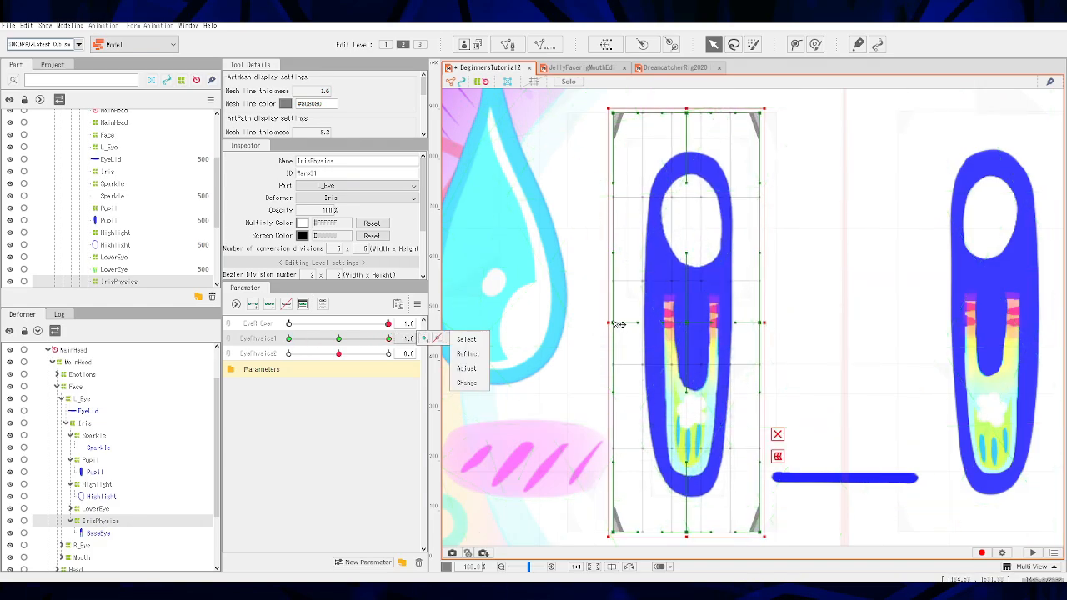
drag(686, 109, 686, 115)
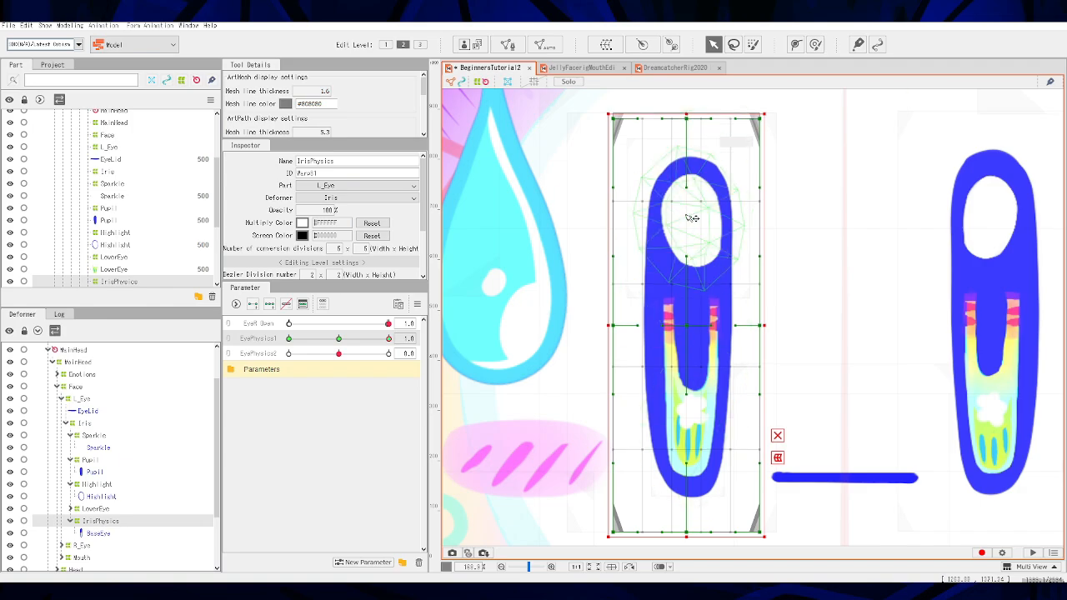
drag(687, 537, 687, 535)
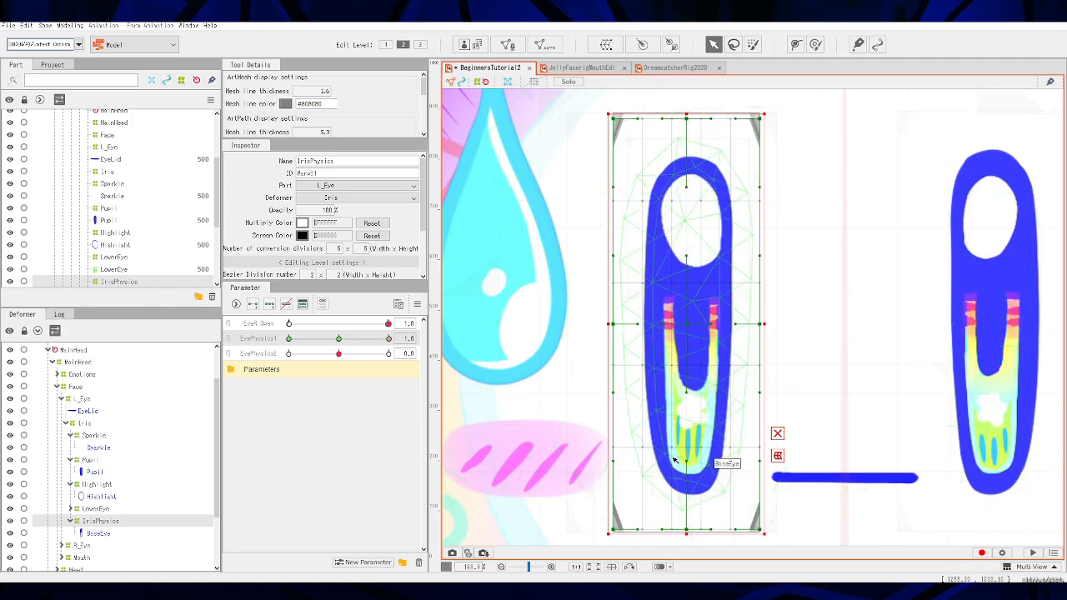
drag(609, 325, 606, 325)
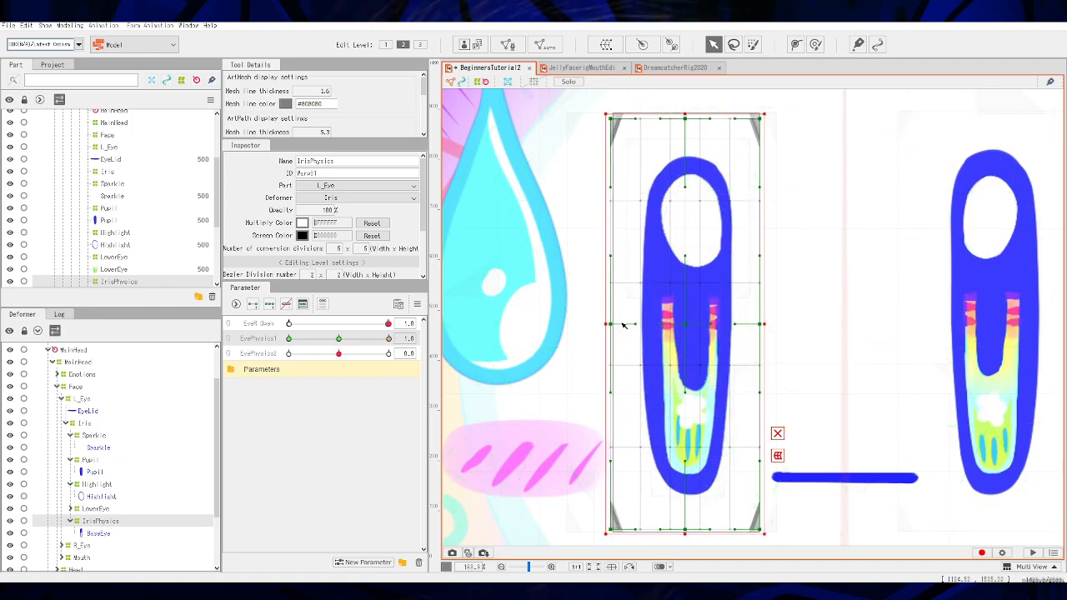
drag(764, 325, 766, 325)
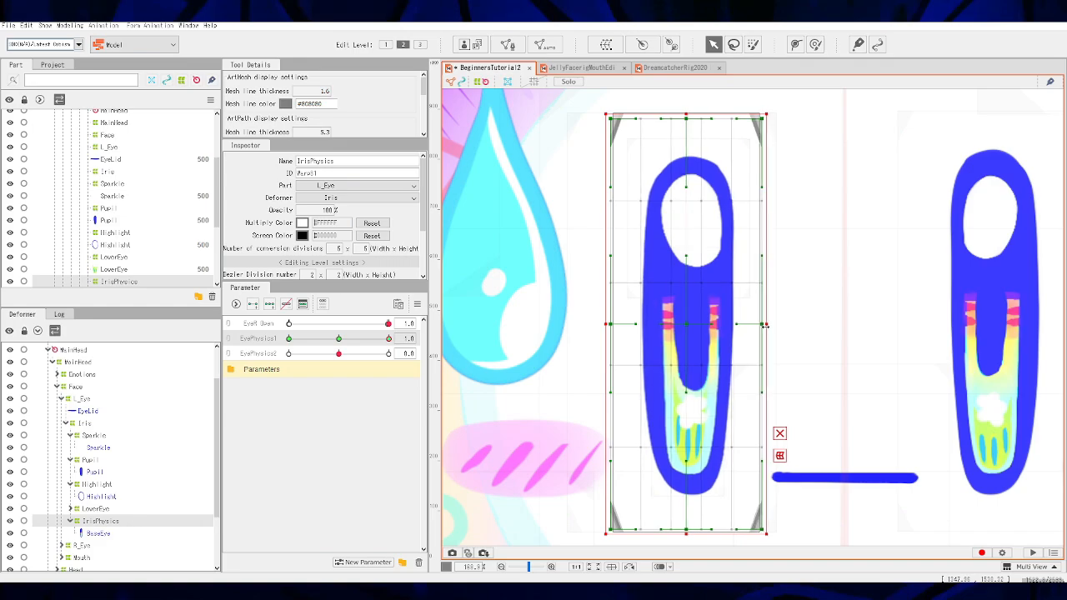
drag(367, 340, 233, 386)
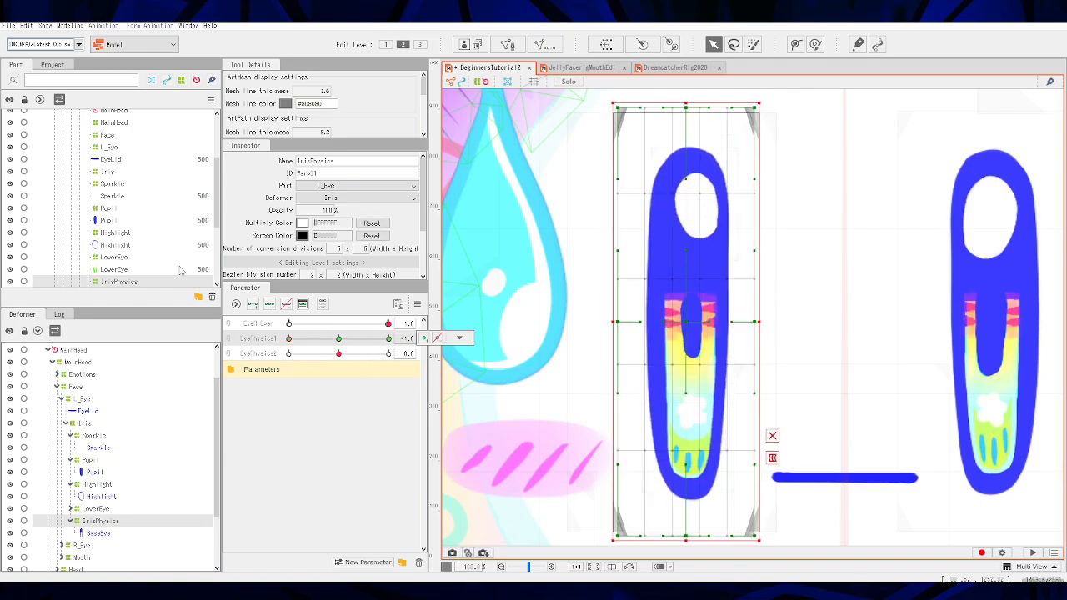
Step: Check the iris bounce in the physics settings preview by moving EyeR Open, and return to the model's face
click(70, 25)
click(174, 254)
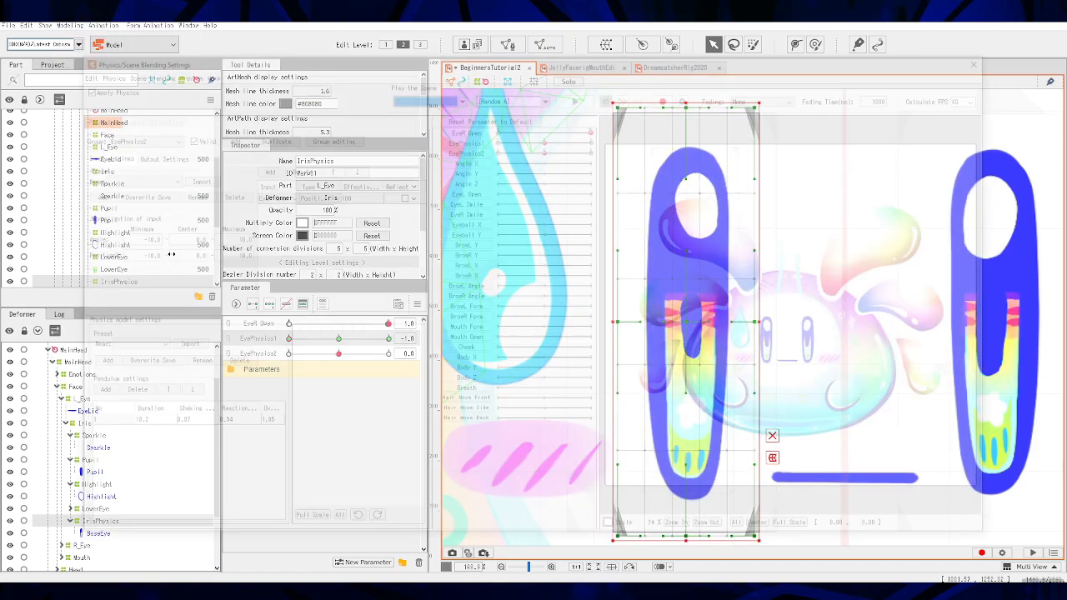
scroll(840, 361, up, 5)
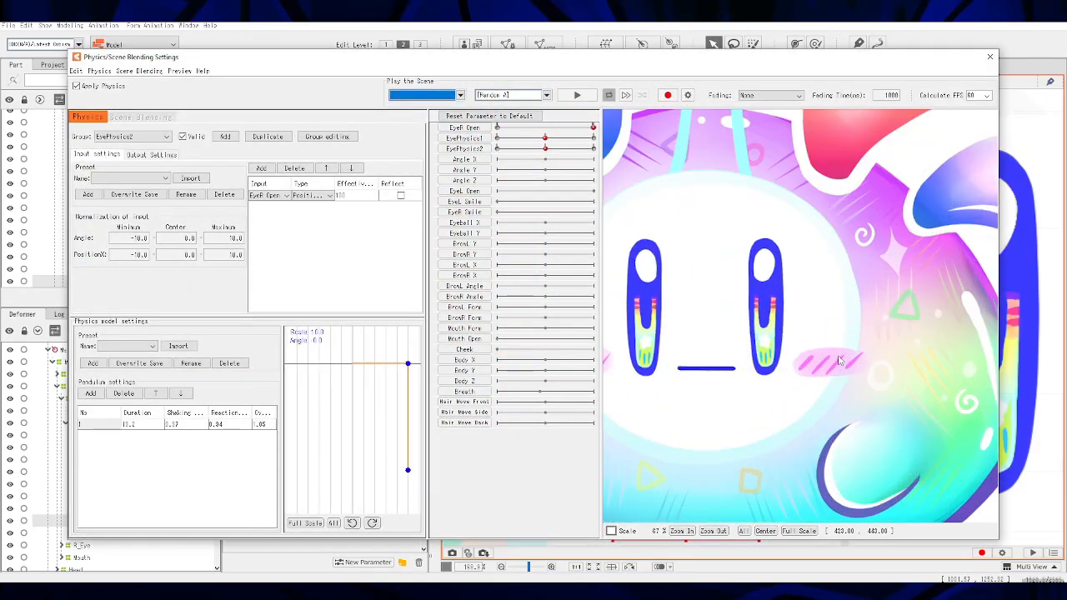
scroll(795, 352, up, 2)
scroll(755, 366, down, 2)
drag(705, 308, 857, 341)
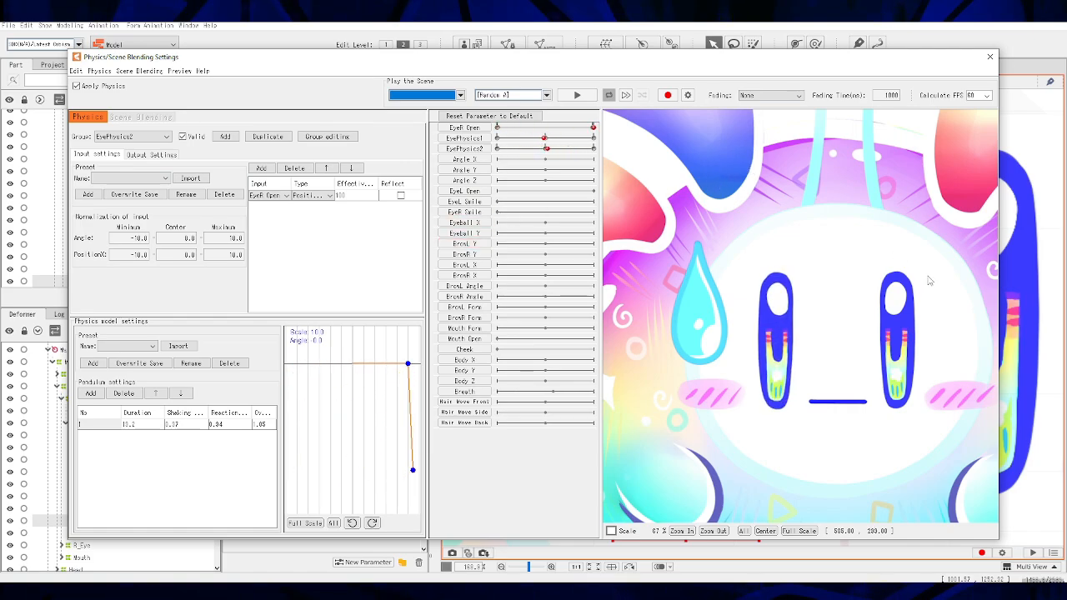
scroll(930, 281, up, 3)
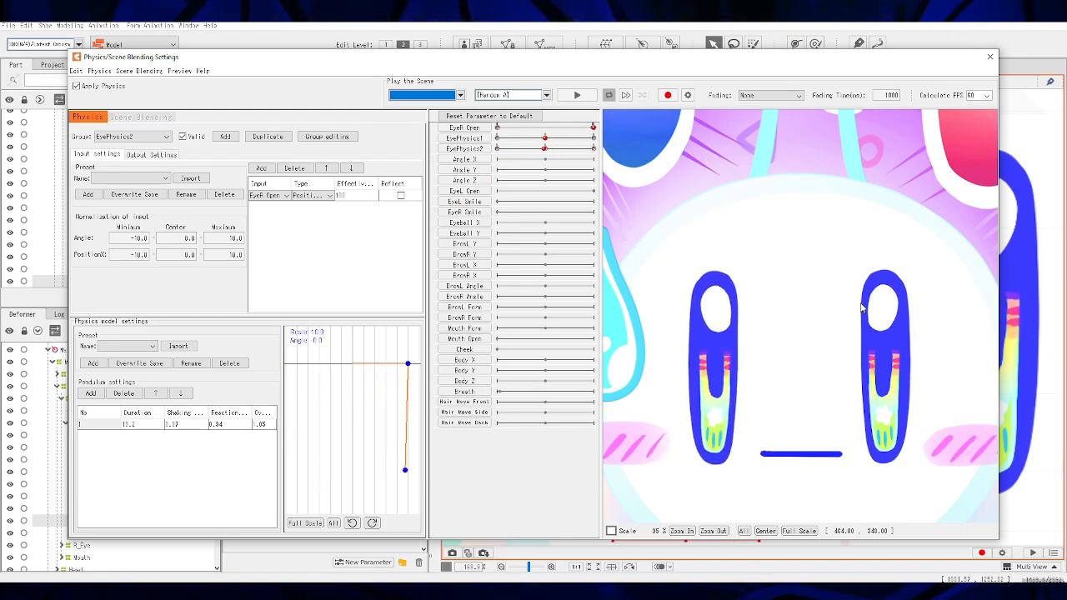
scroll(815, 338, down, 2)
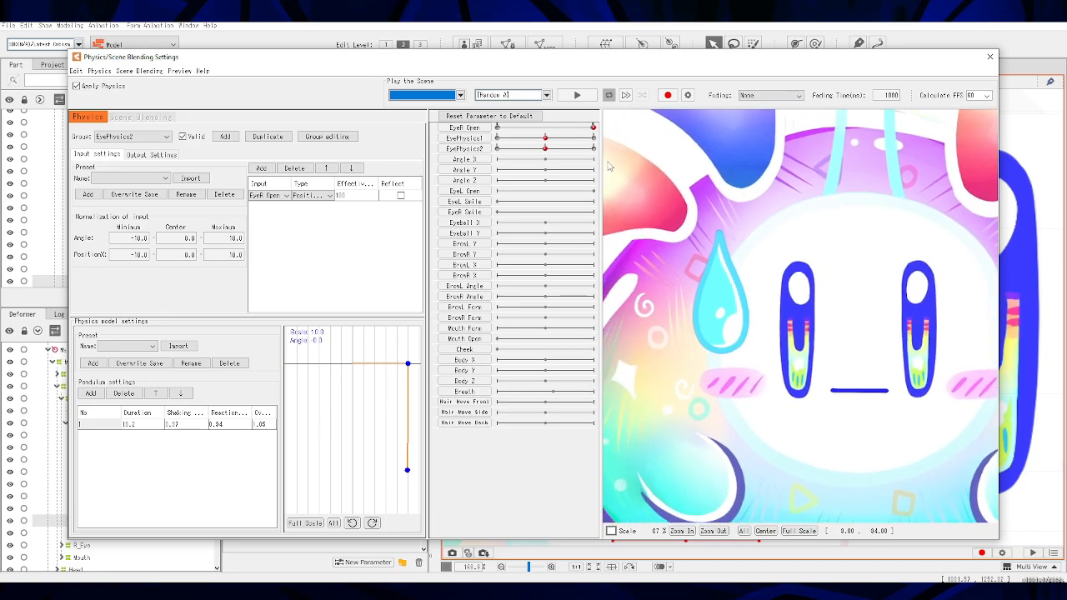
drag(586, 127, 428, 192)
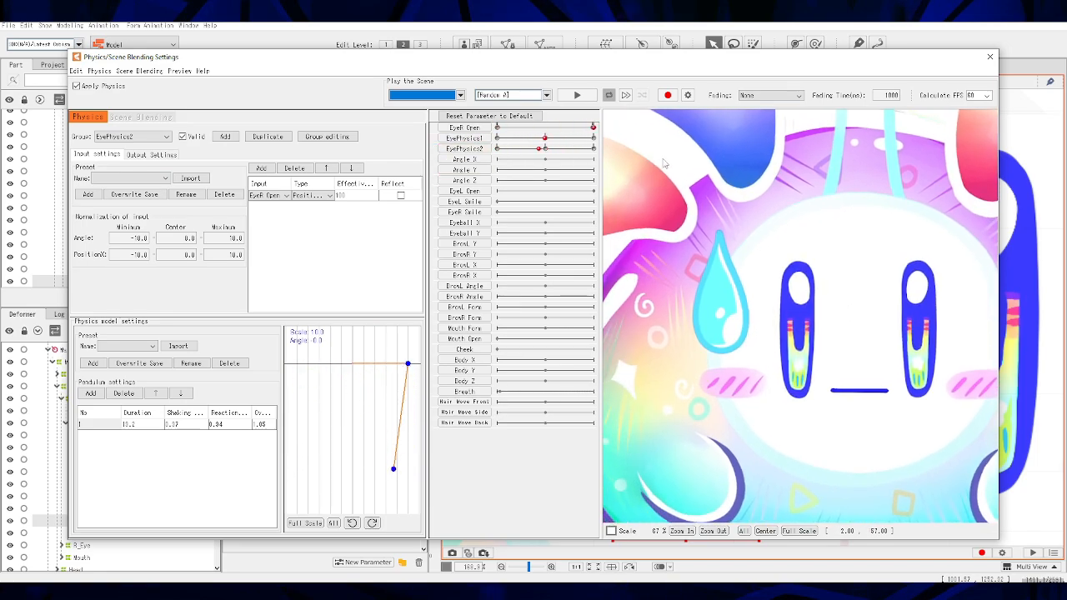
drag(463, 197, 746, 172)
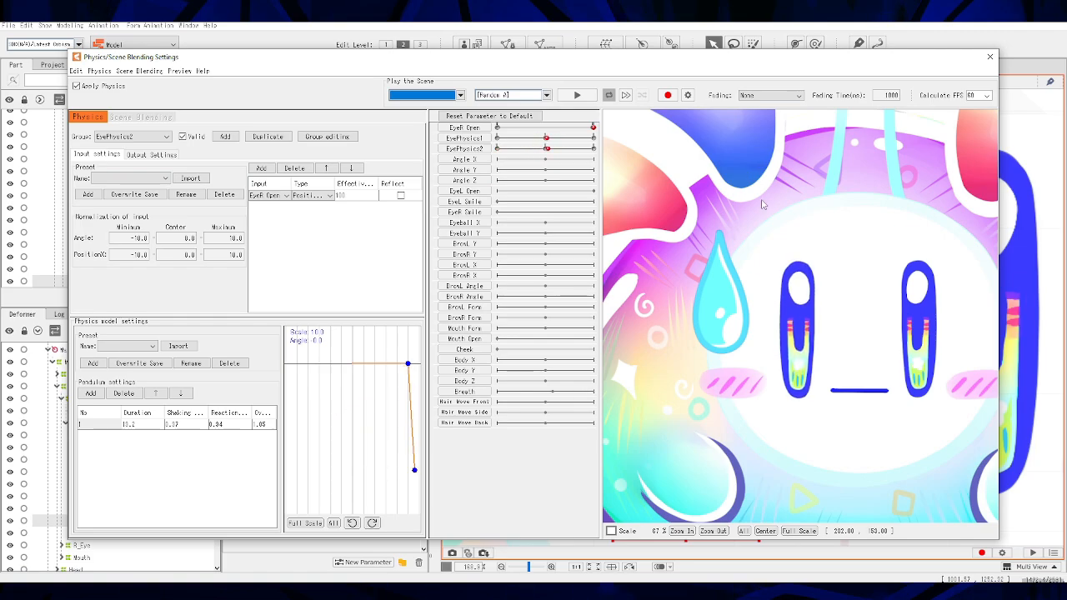
click(990, 56)
scroll(731, 217, down, 3)
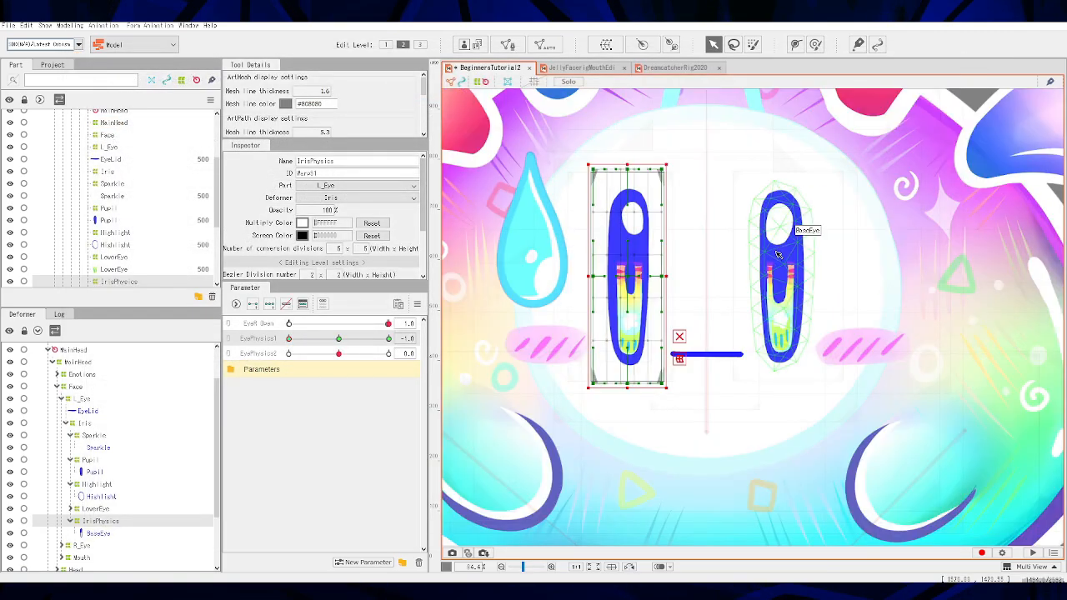
Step: Start saving the model as a new file and create a folder named BeginnersTutorial2023 in the current save location
scroll(732, 217, down, 3)
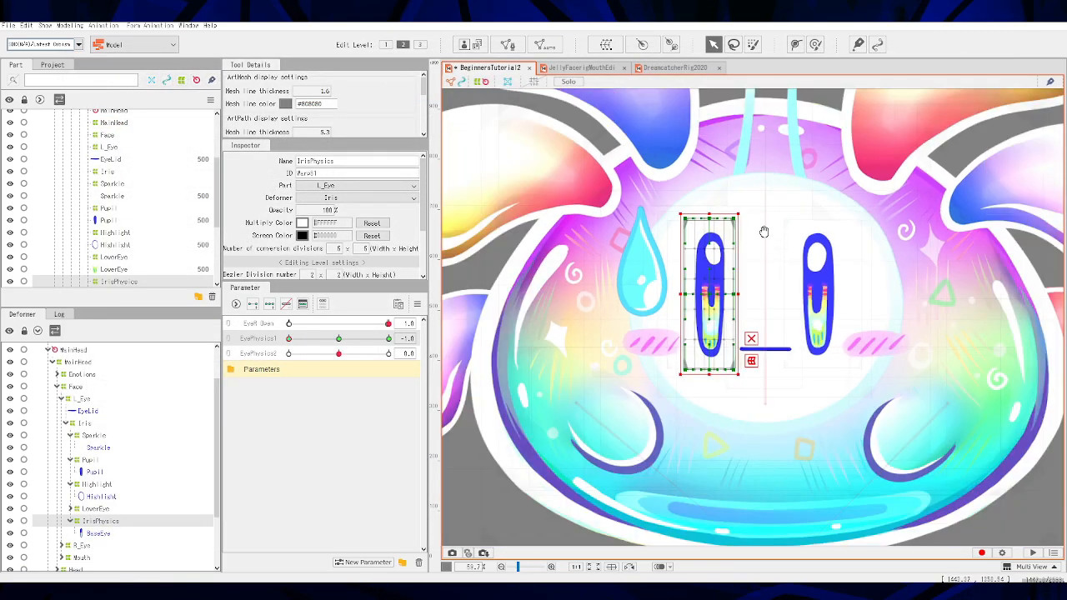
key(ctrl+shift+s)
click(674, 145)
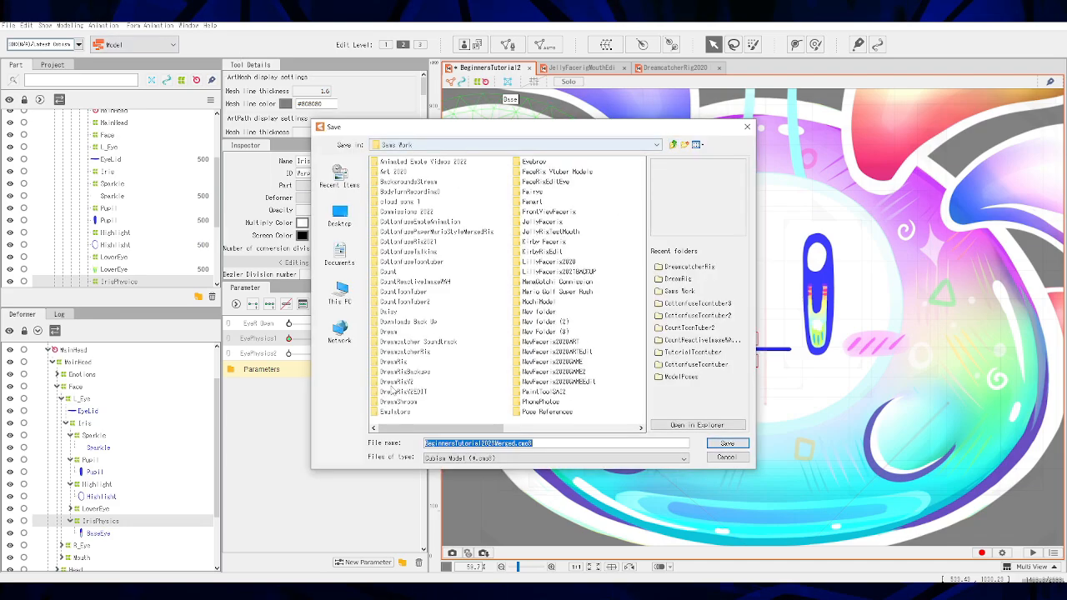
right_click(622, 414)
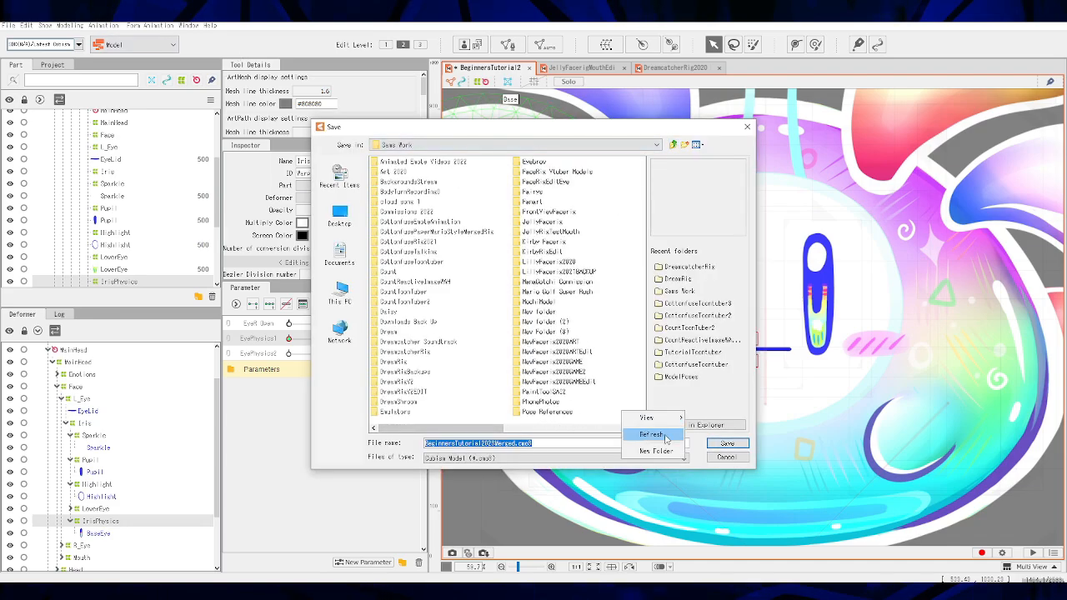
click(656, 450)
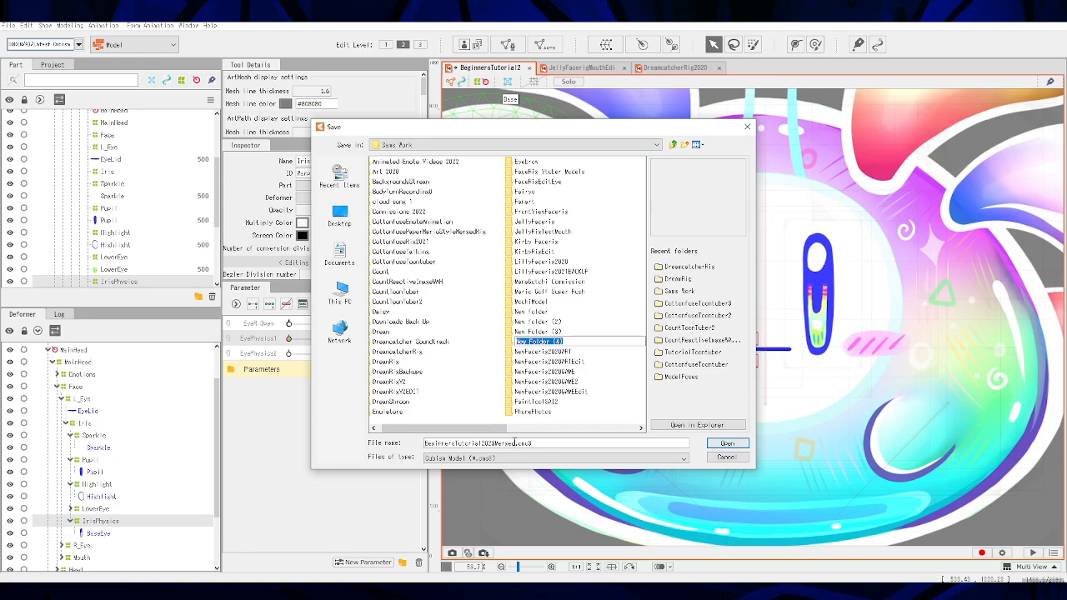
right_click(622, 410)
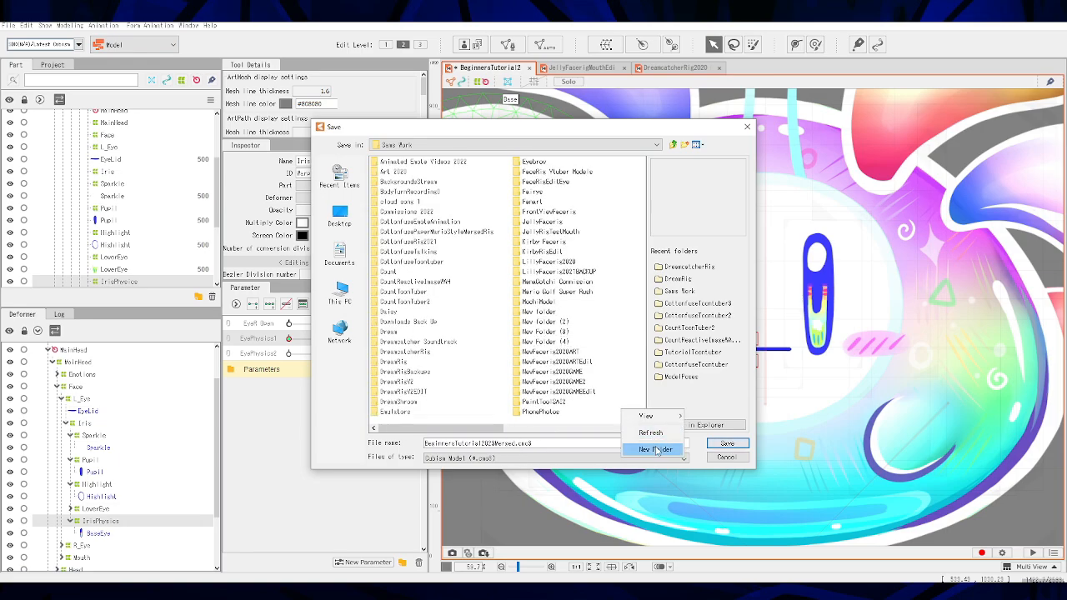
click(656, 446)
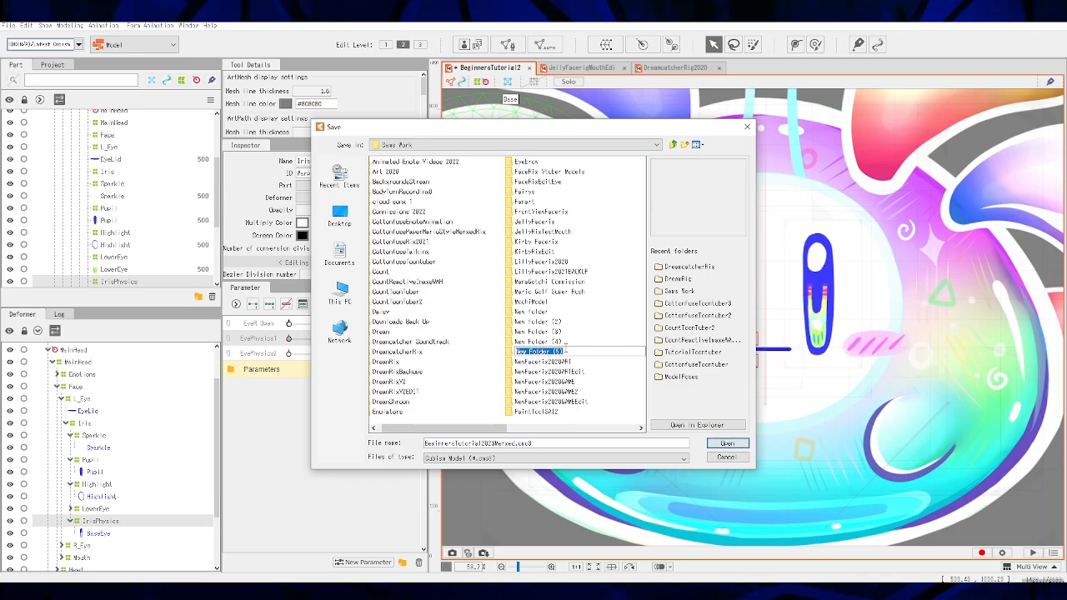
text(BeginnersTutorial2023)
key(Return)
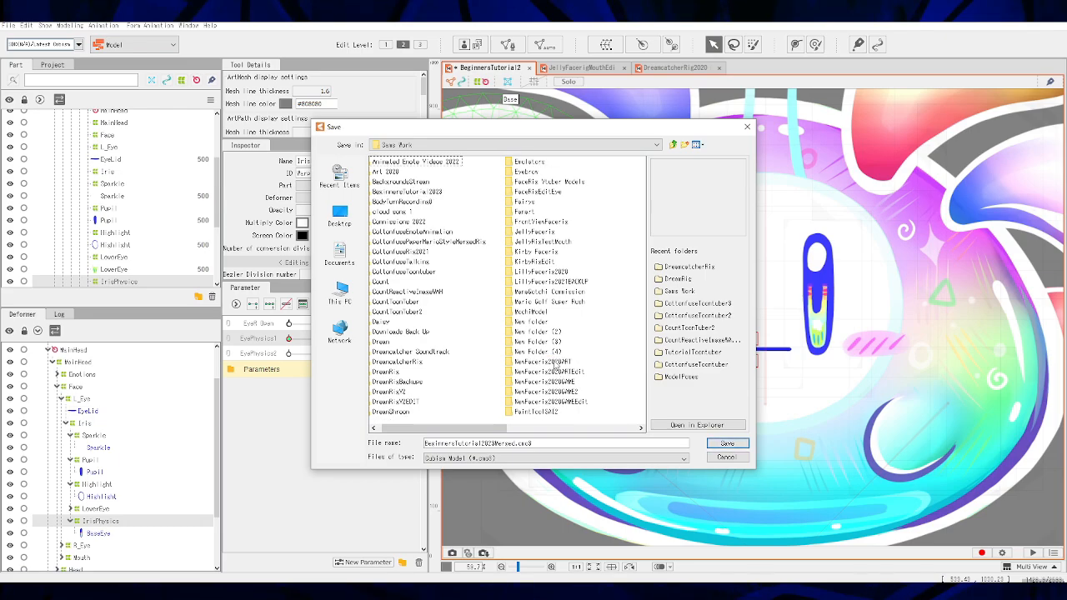
Step: Save the model in the BeginnersTutorial2023 folder as BeginnersTutorial2023.cmo3, and minimize the file browser window
drag(505, 429, 497, 429)
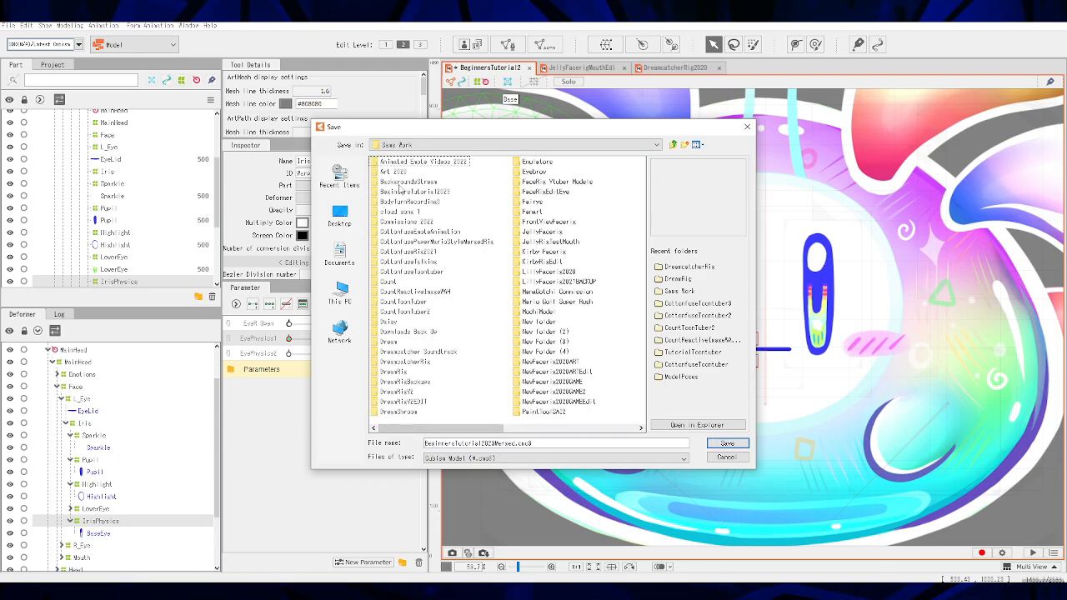
click(414, 192)
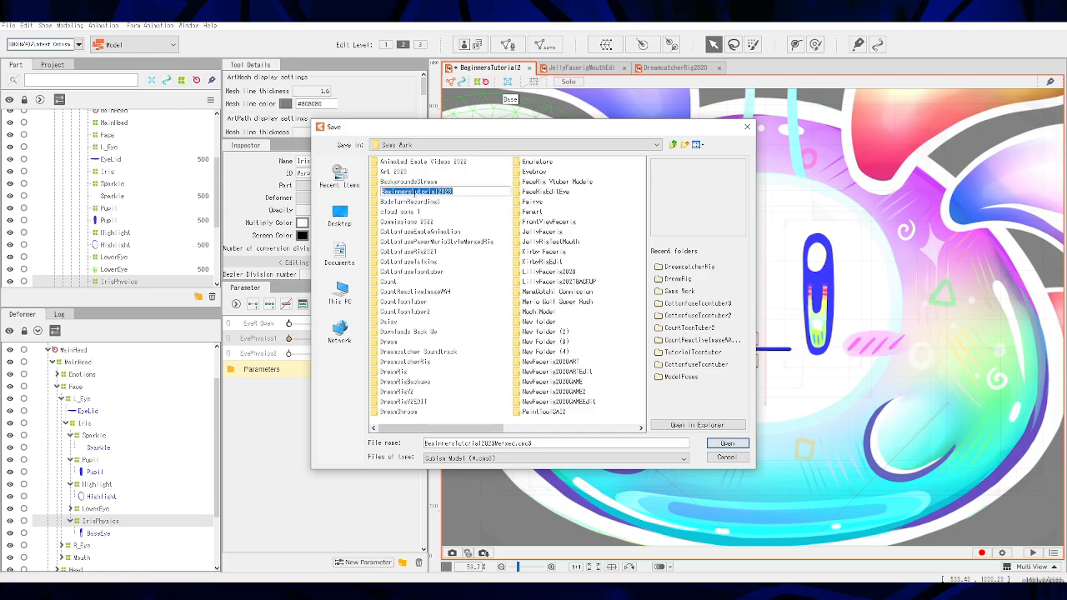
double_click(376, 194)
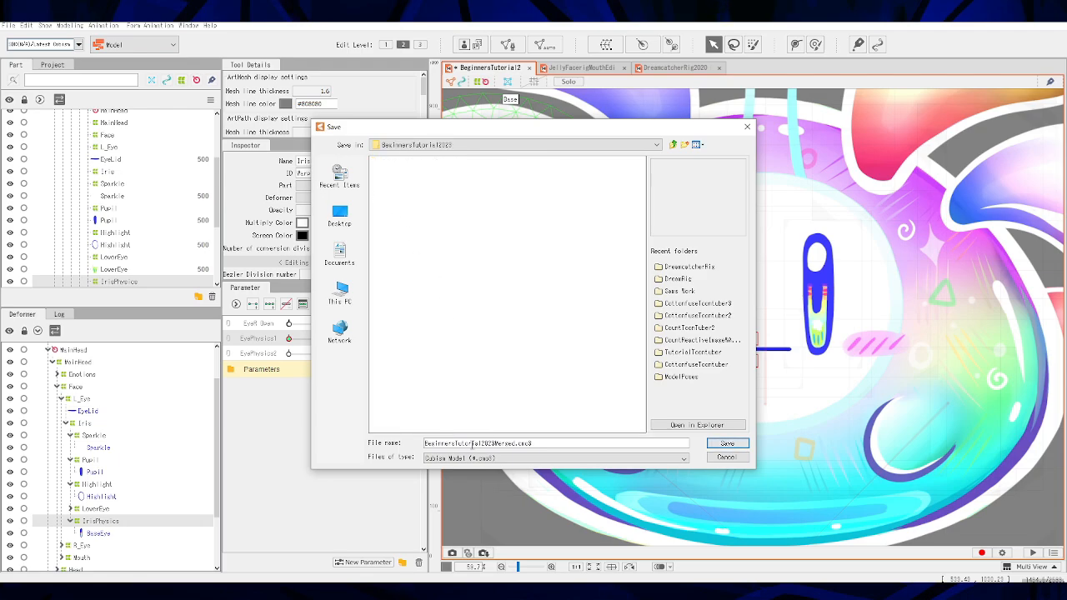
click(495, 444)
key(Delete)
key(Delete)
key(Delete)
key(Delete)
key(Delete)
key(Delete)
click(727, 445)
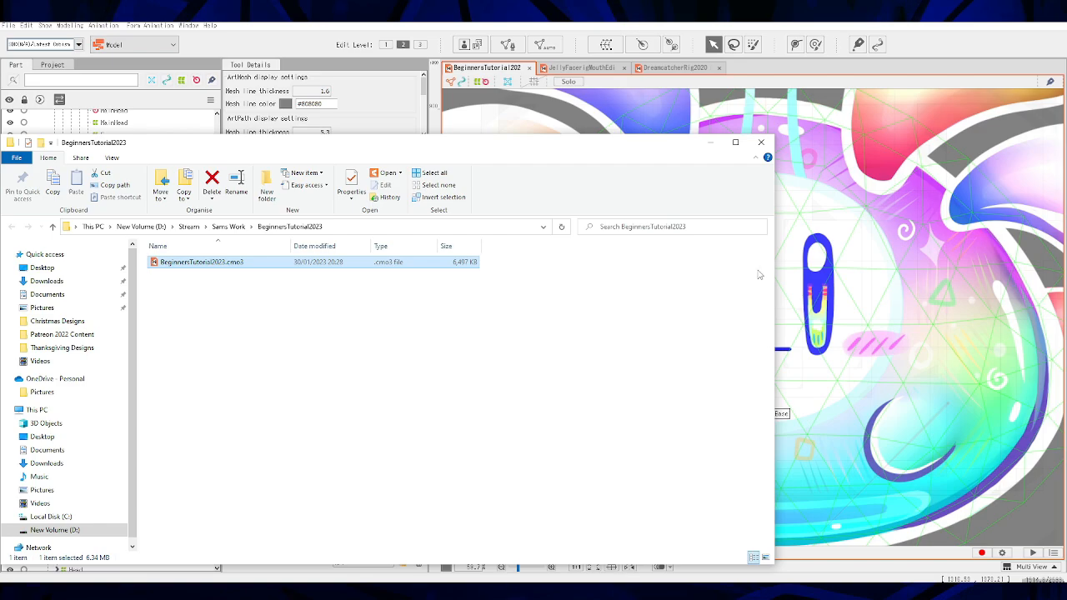
click(710, 145)
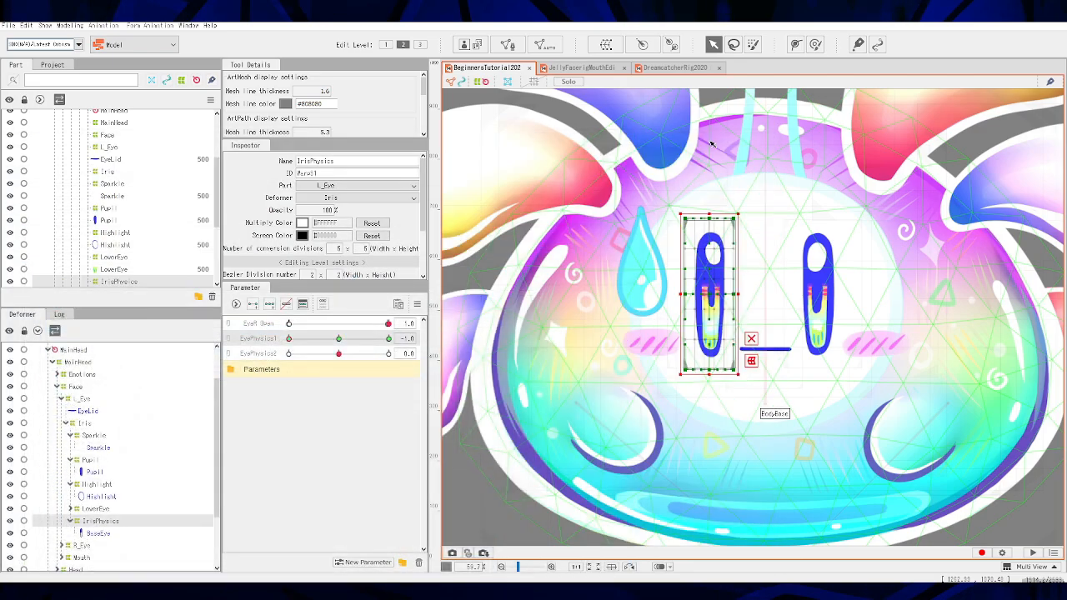
Step: Return EyePhysics1 to 0.0 and set the opacity of all R_Eye meshes, from EyeLid to BaseEye, to 20%
click(338, 338)
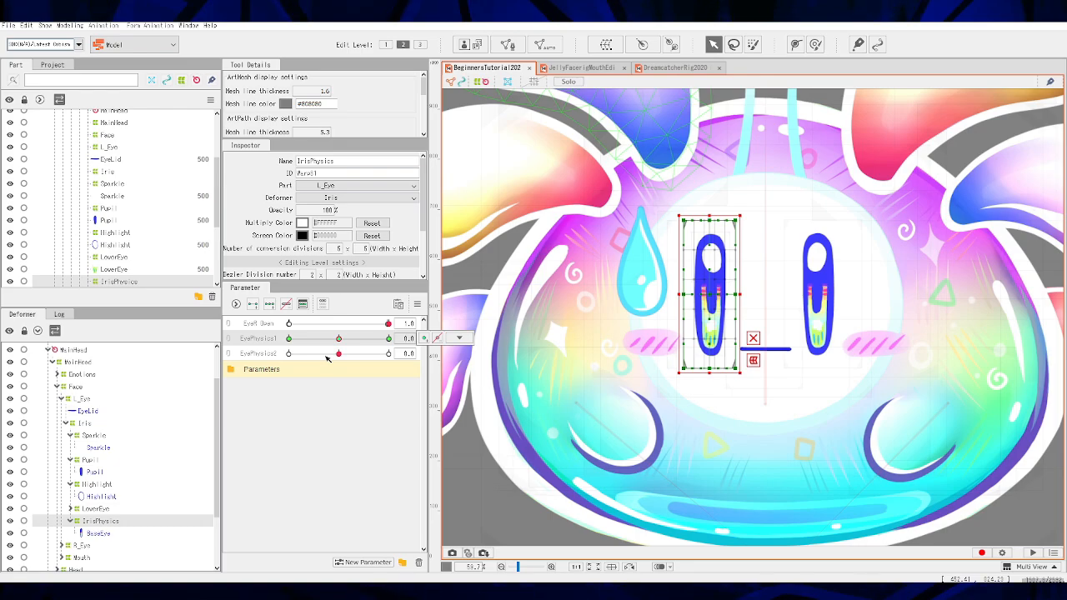
click(819, 301)
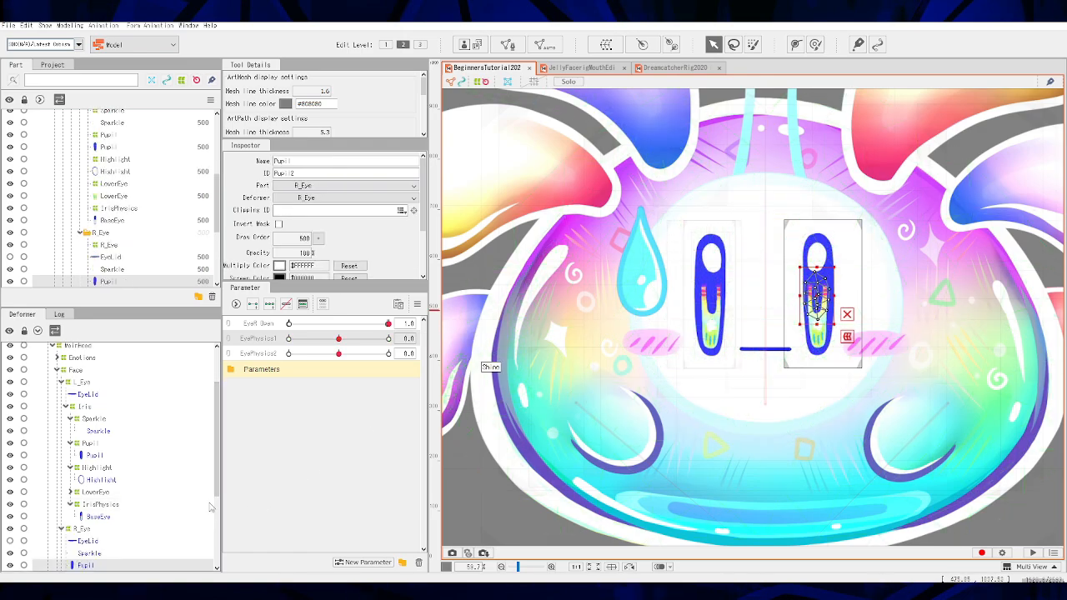
scroll(181, 493, down, 4)
click(91, 408)
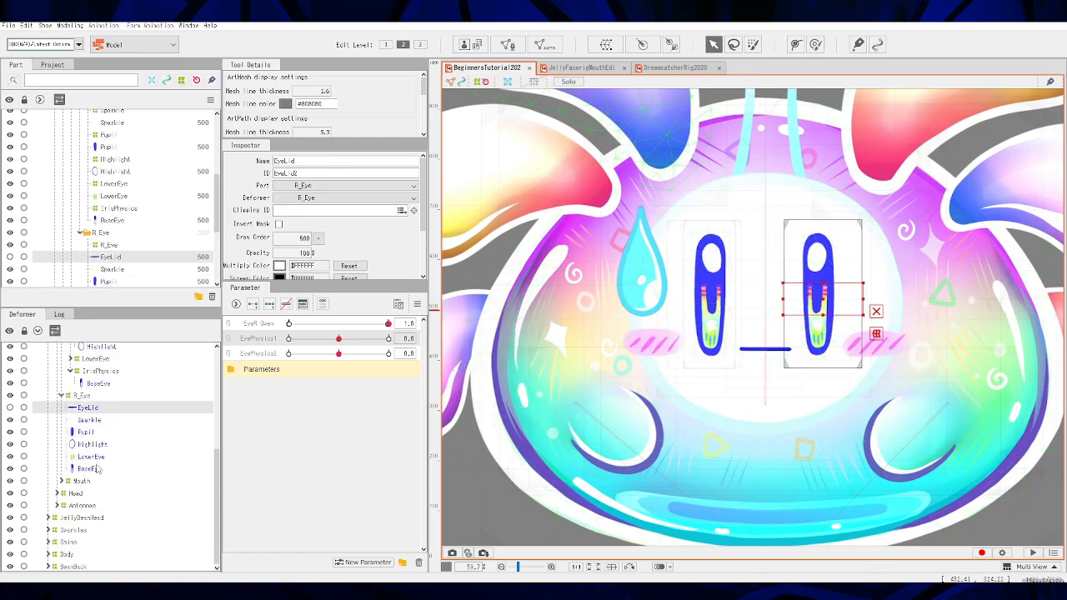
shift+click(96, 468)
mouse_move(303, 252)
mouse_down()
mouse_move(279, 253)
mouse_move(312, 253)
mouse_up()
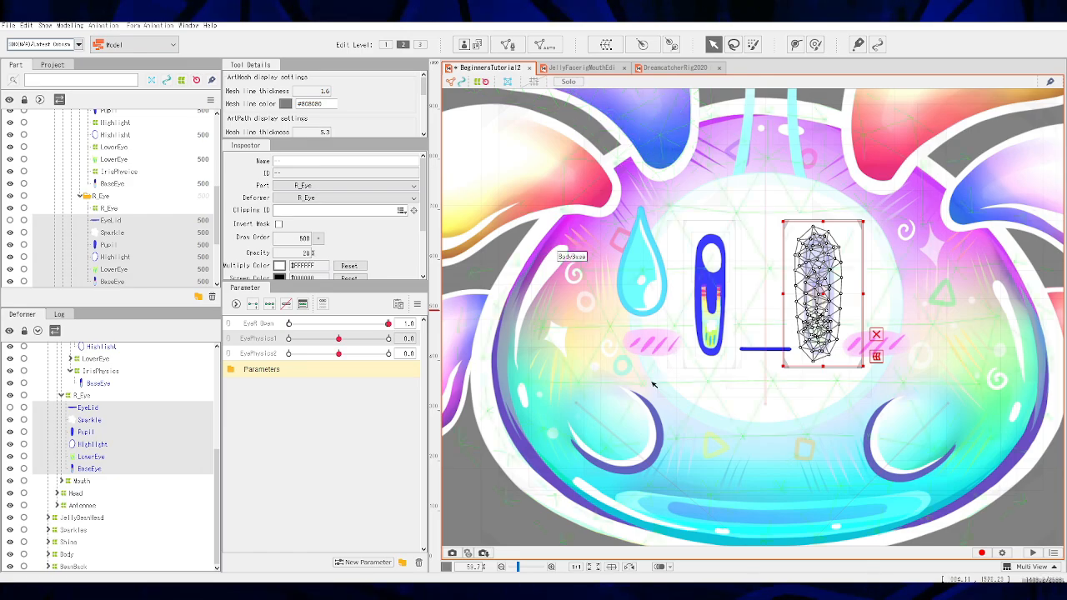
click(1005, 515)
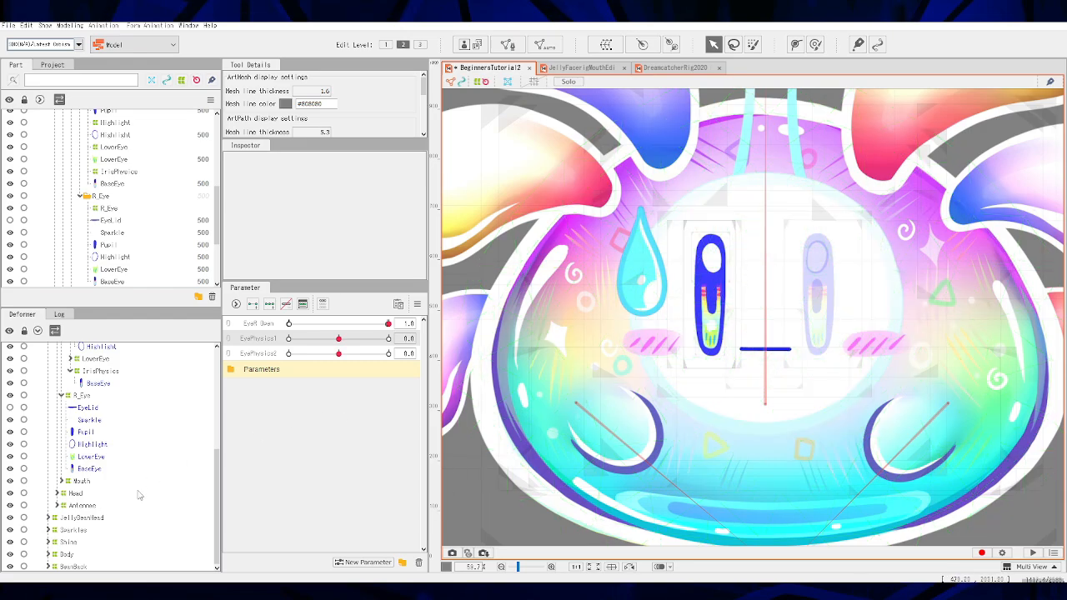
Step: Select and copy the entire L_Eye hierarchy, from the L_Eye deformer through the BaseEye mesh
click(62, 396)
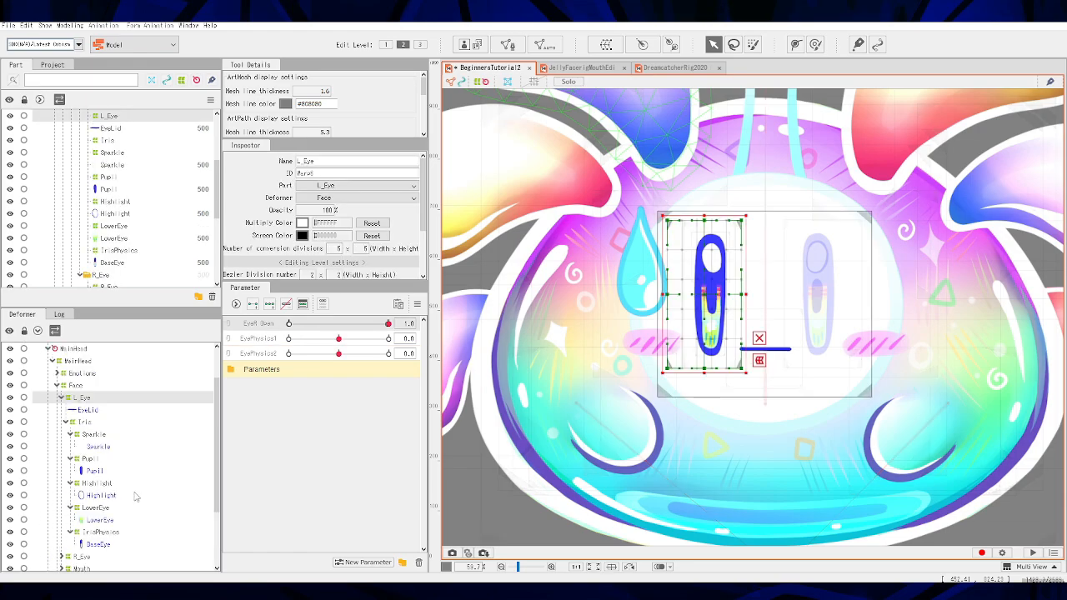
scroll(136, 495, down, 1)
scroll(89, 404, up, 1)
scroll(86, 454, down, 1)
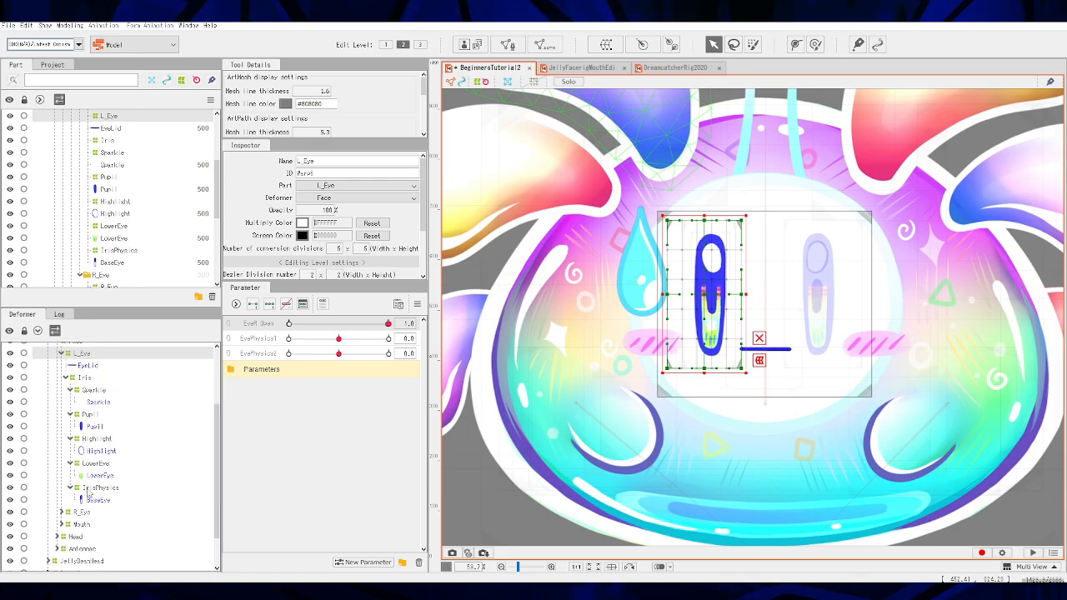
scroll(96, 427, up, 1)
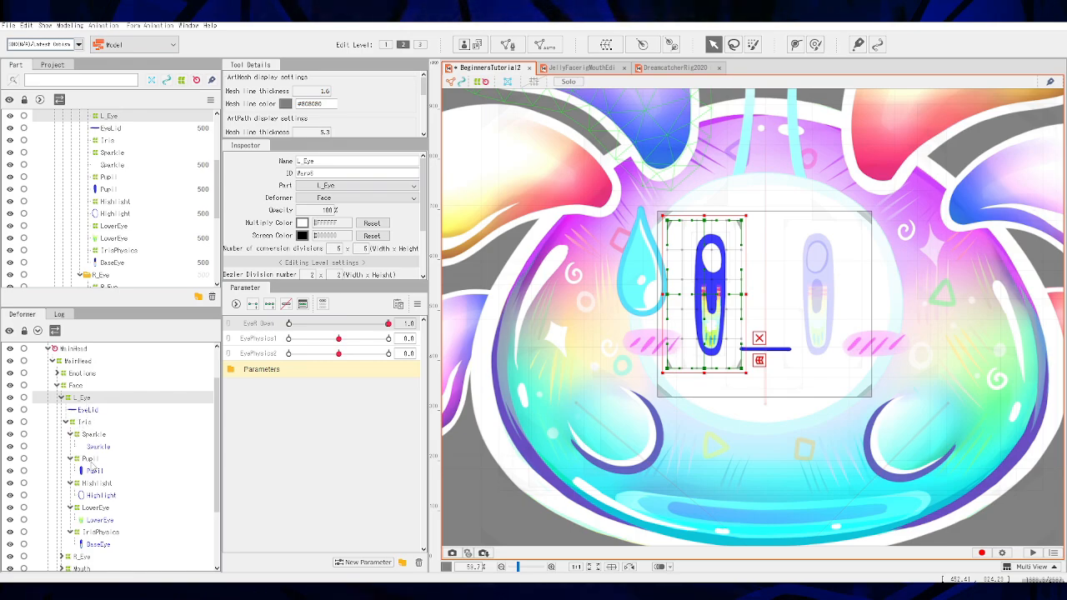
scroll(100, 482, down, 1)
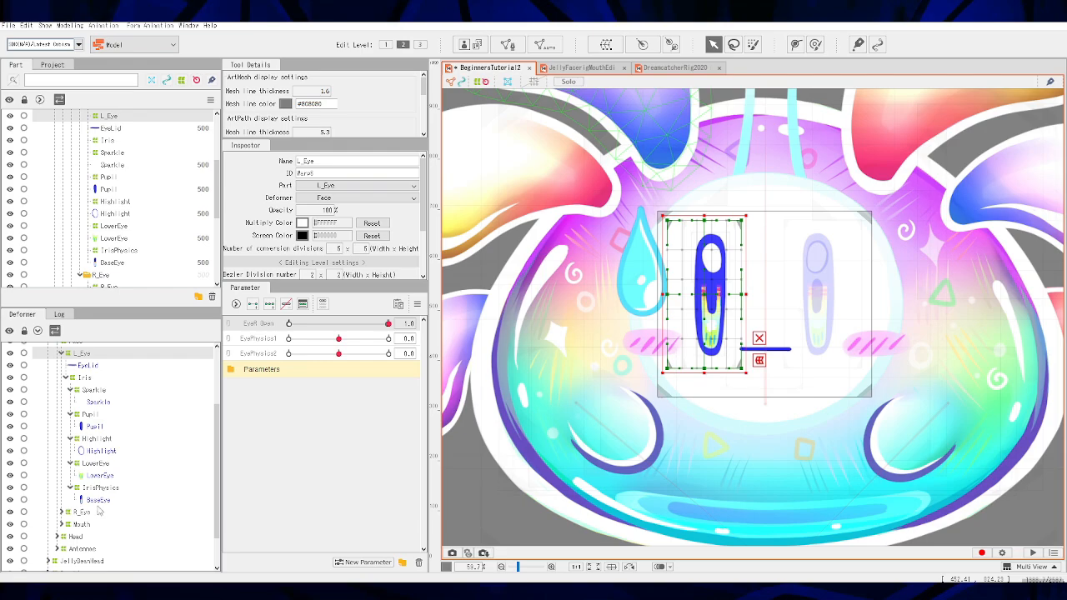
shift+click(104, 502)
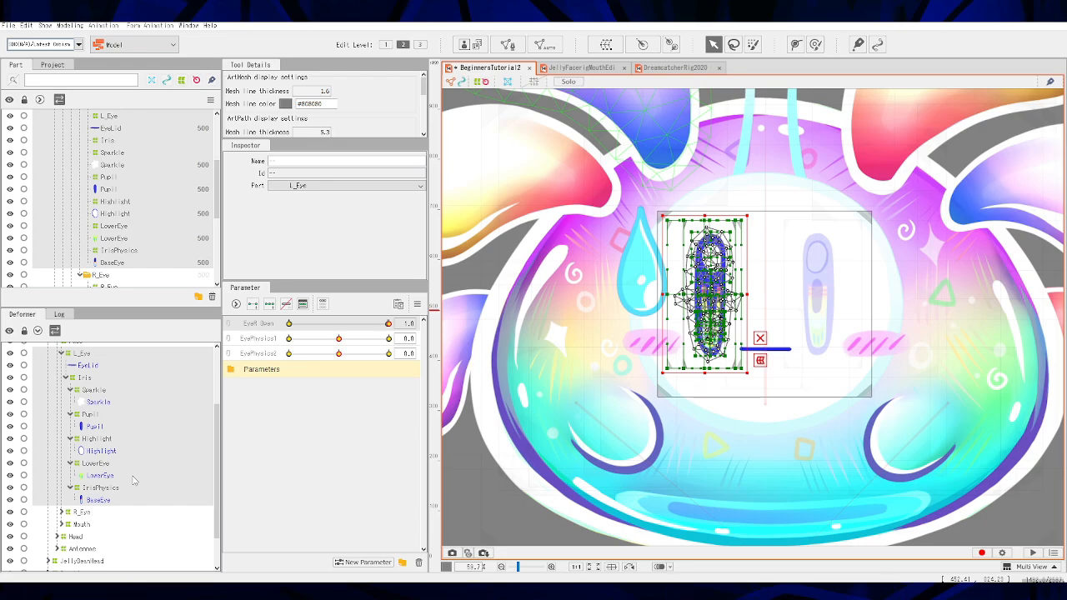
scroll(132, 480, up, 3)
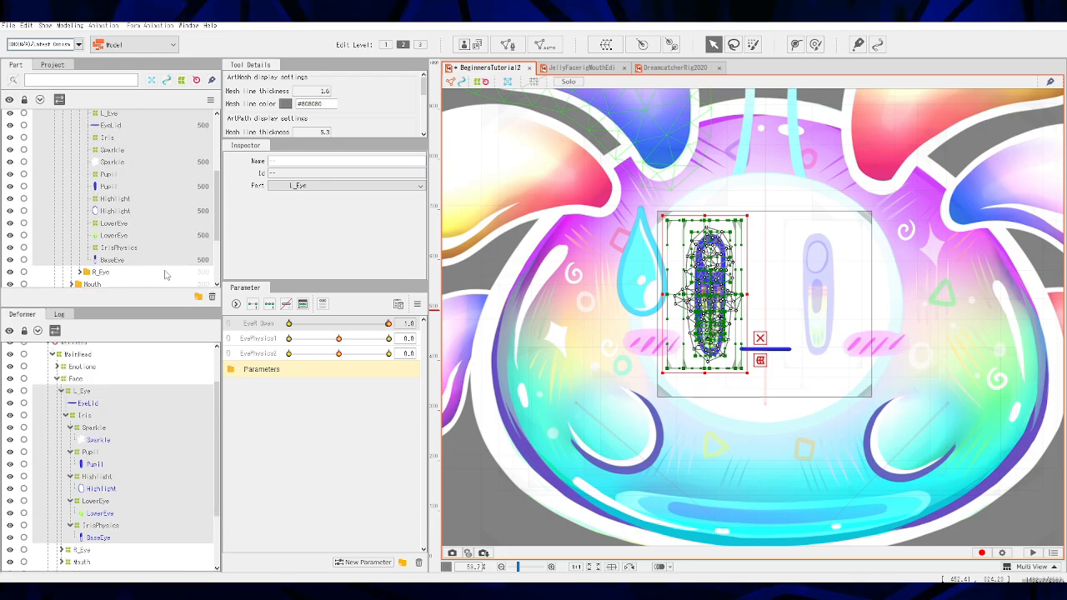
scroll(164, 275, up, 1)
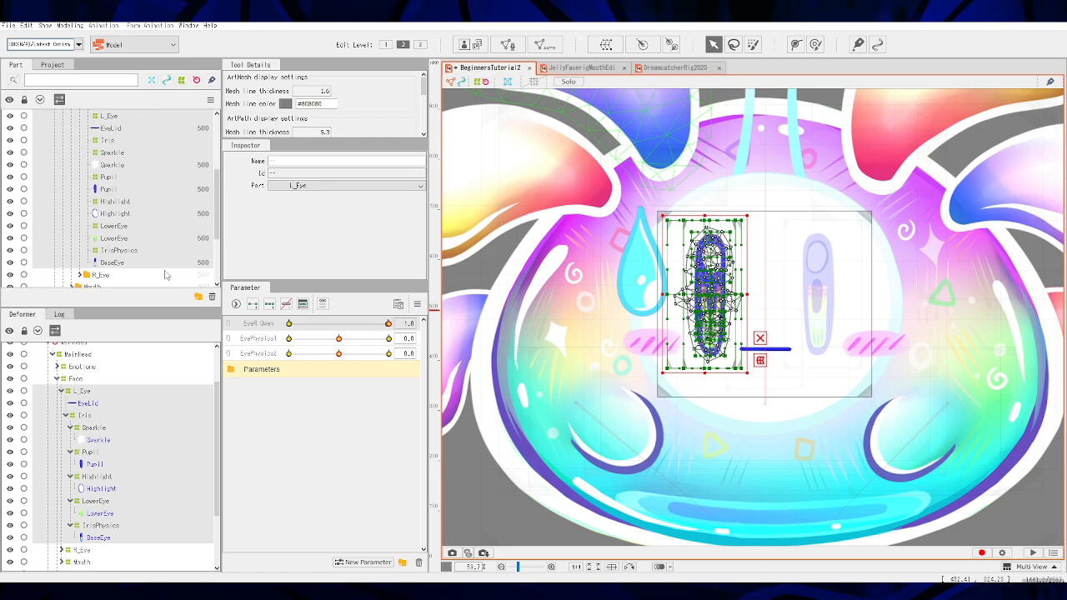
Step: Create a new part named New_Eye_R at the root level, above the Rig part
scroll(163, 275, up, 3)
click(113, 187)
click(143, 226)
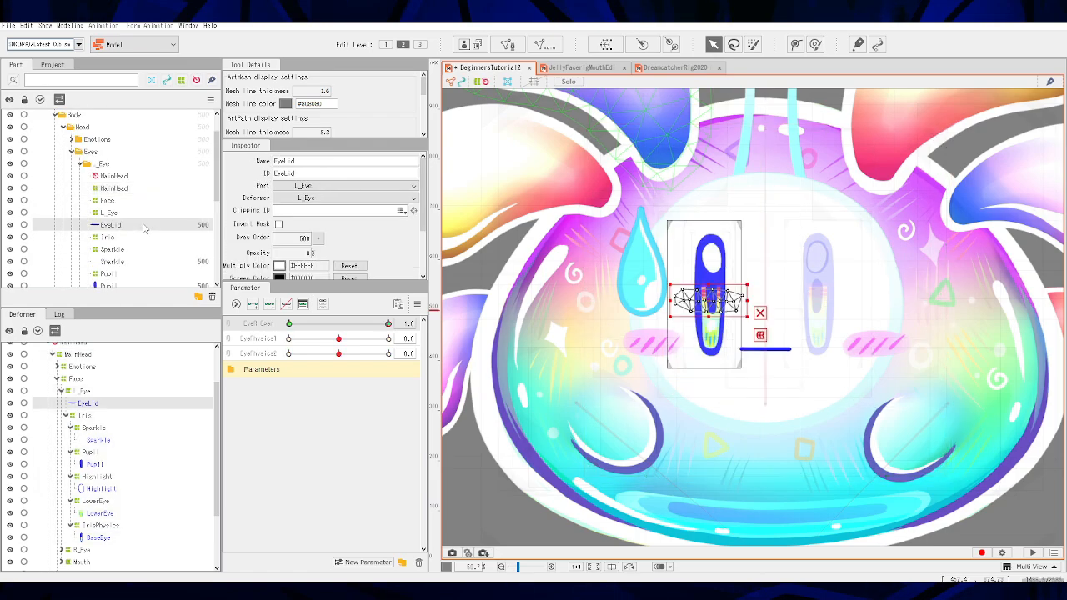
scroll(108, 183, up, 2)
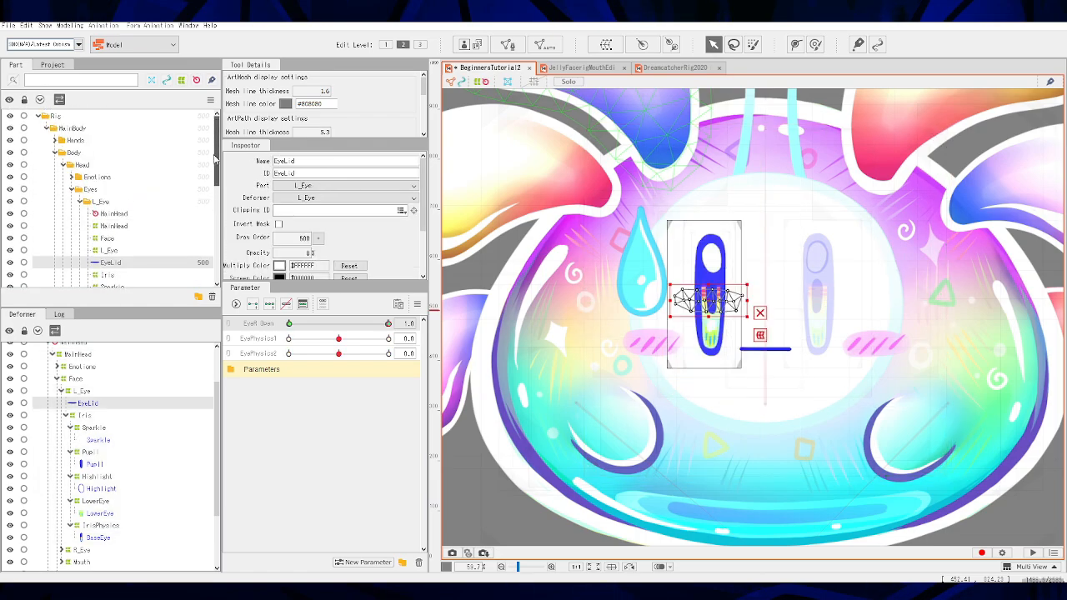
click(50, 117)
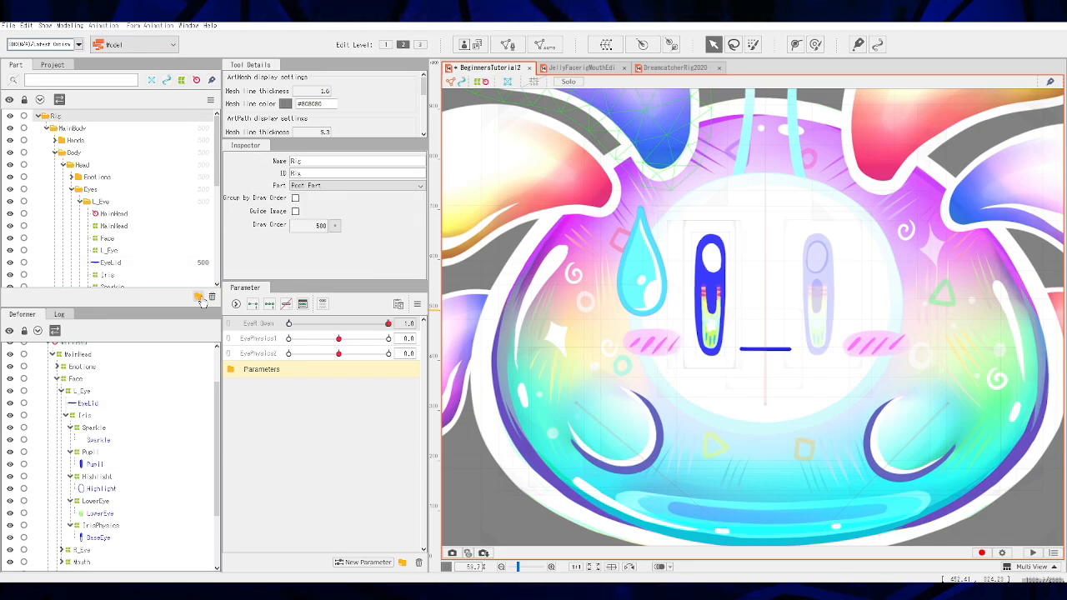
click(198, 298)
click(526, 273)
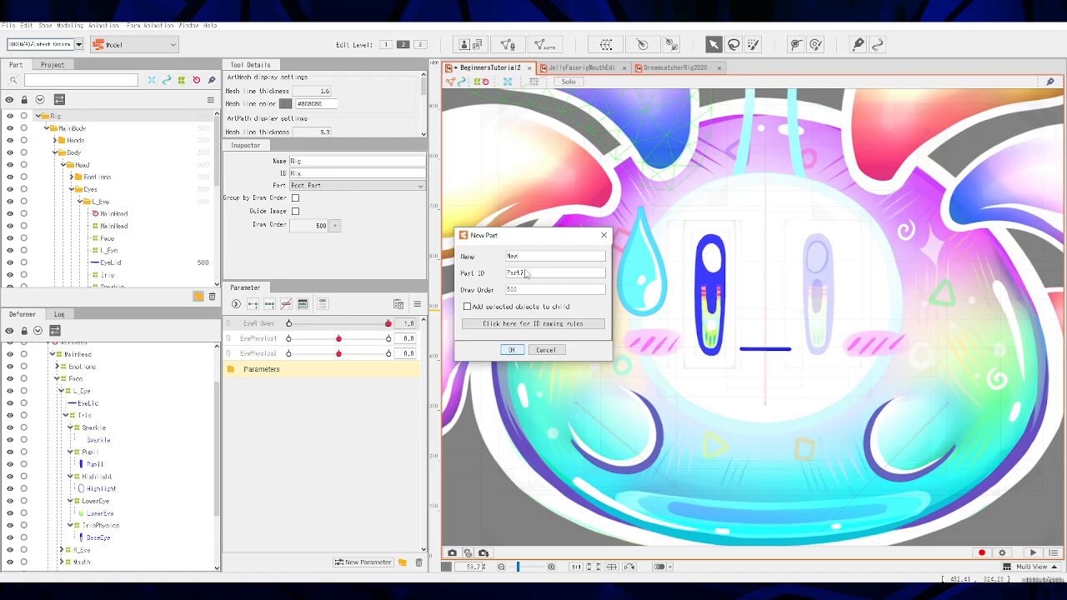
text(_EYe_R)
click(513, 349)
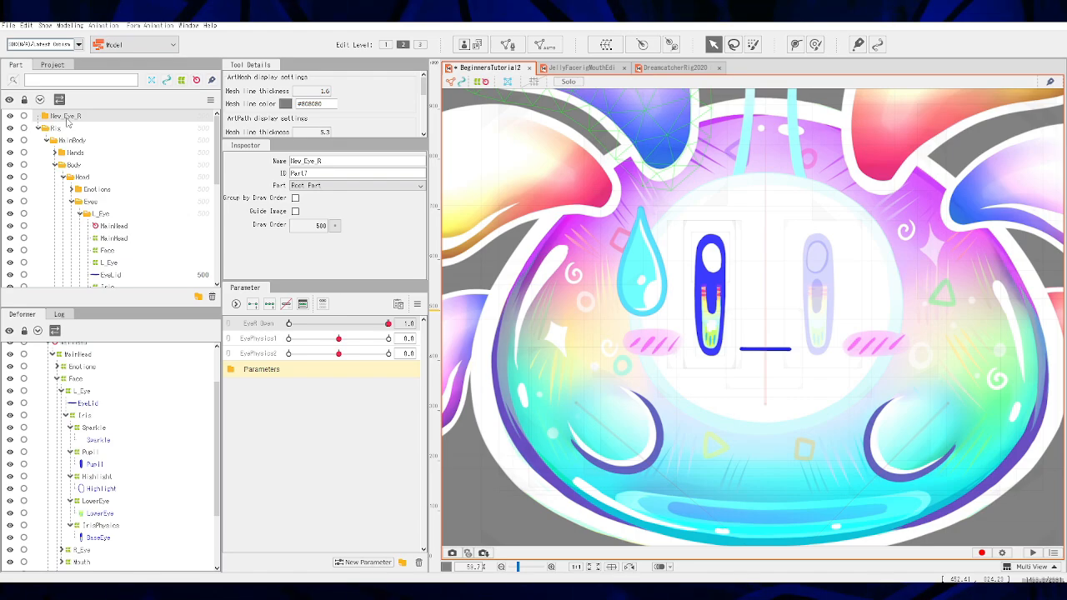
Step: Paste the copied eye into the New_Eye_R part and create a warp deformer named New_Eye_R as the parent of its L_Eye deformer
key(ctrl+v)
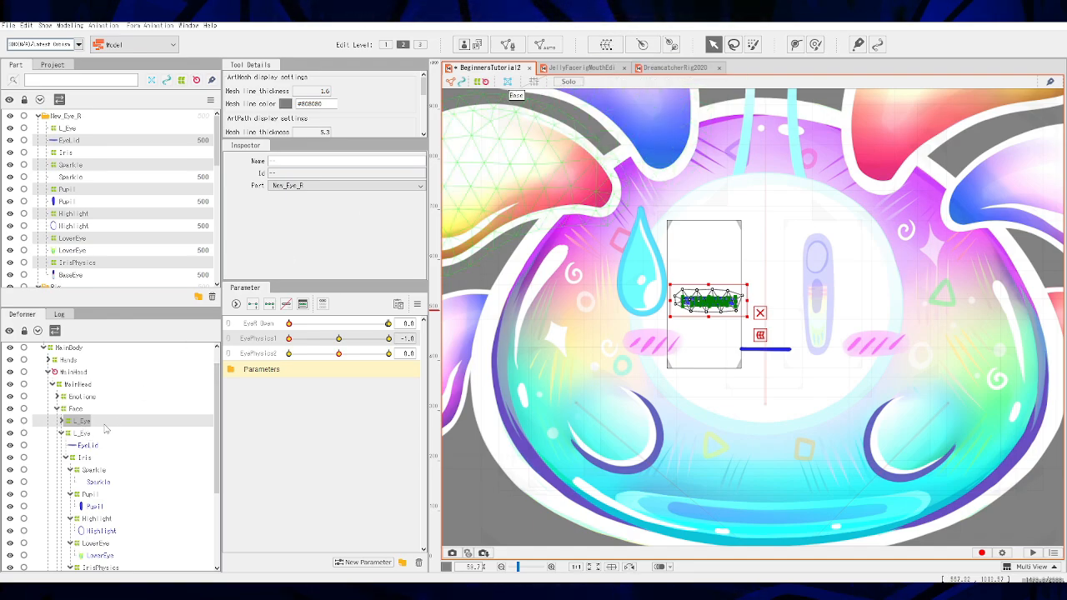
click(105, 427)
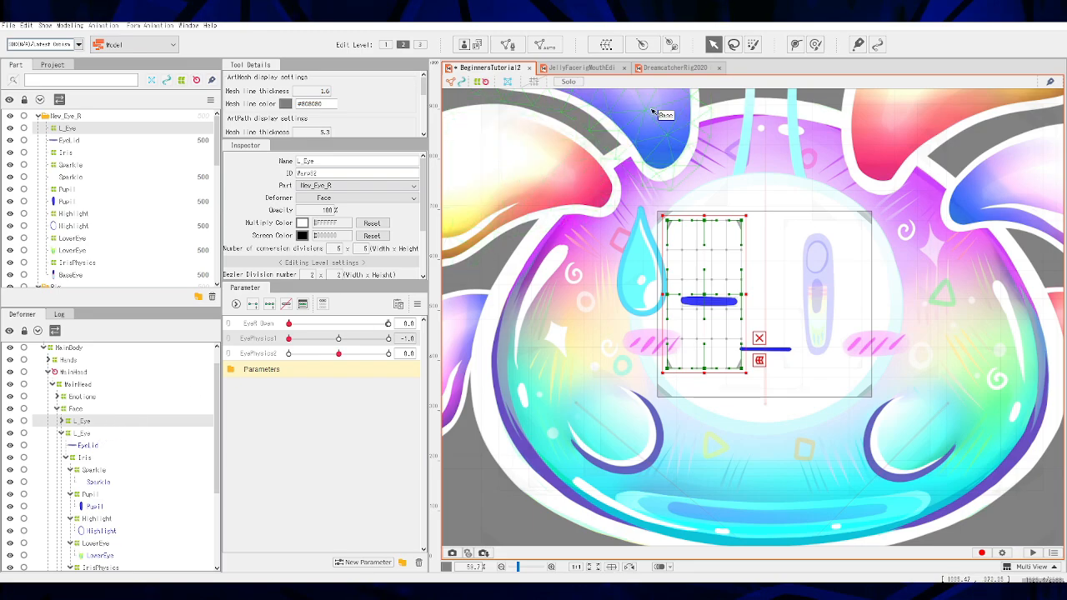
click(606, 45)
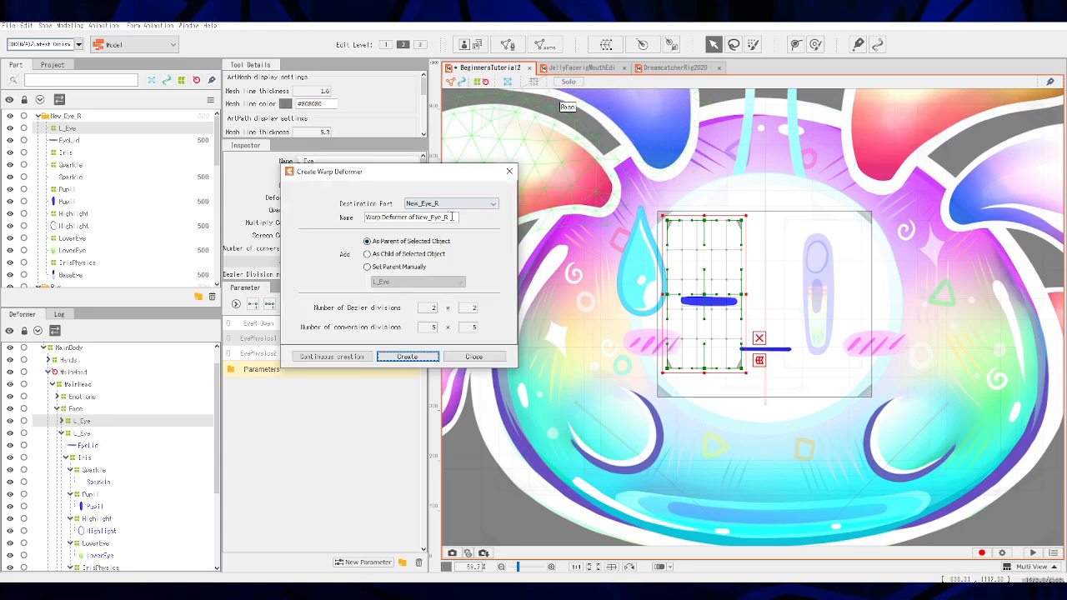
drag(416, 217, 348, 222)
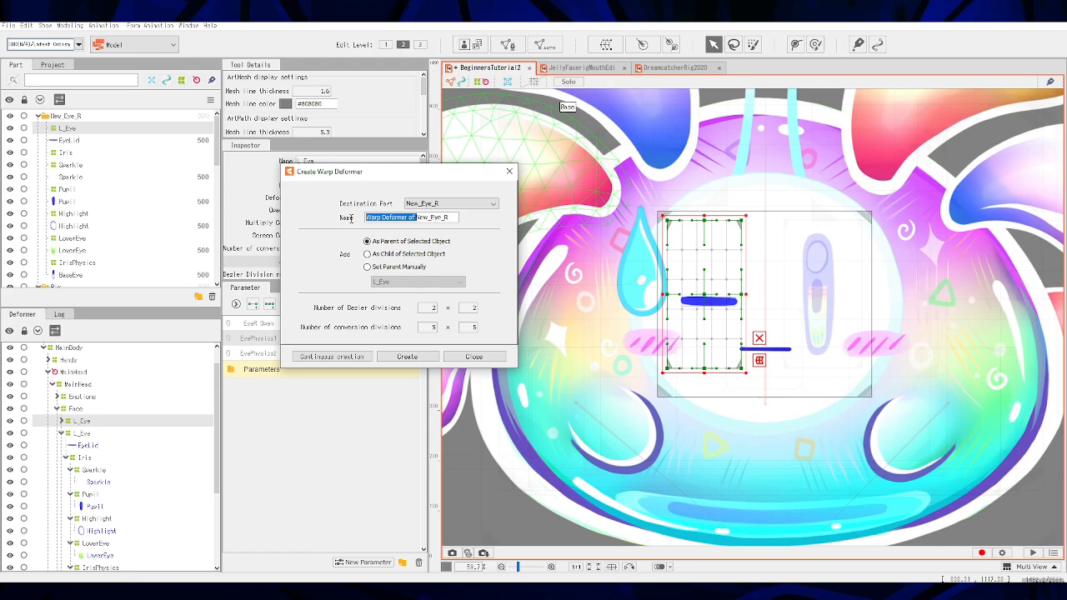
key(BackSpace)
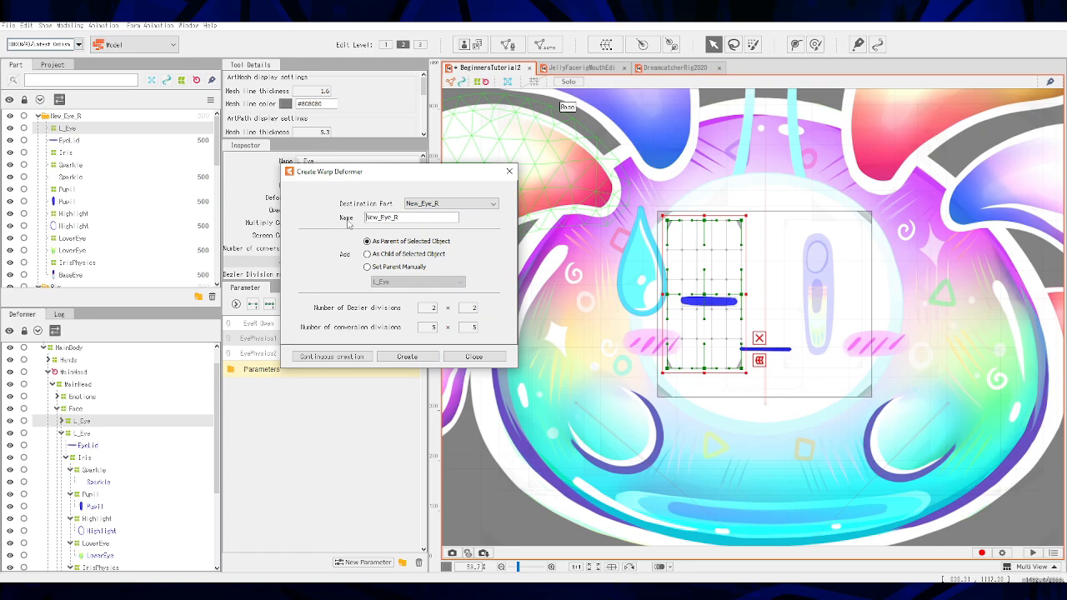
click(408, 357)
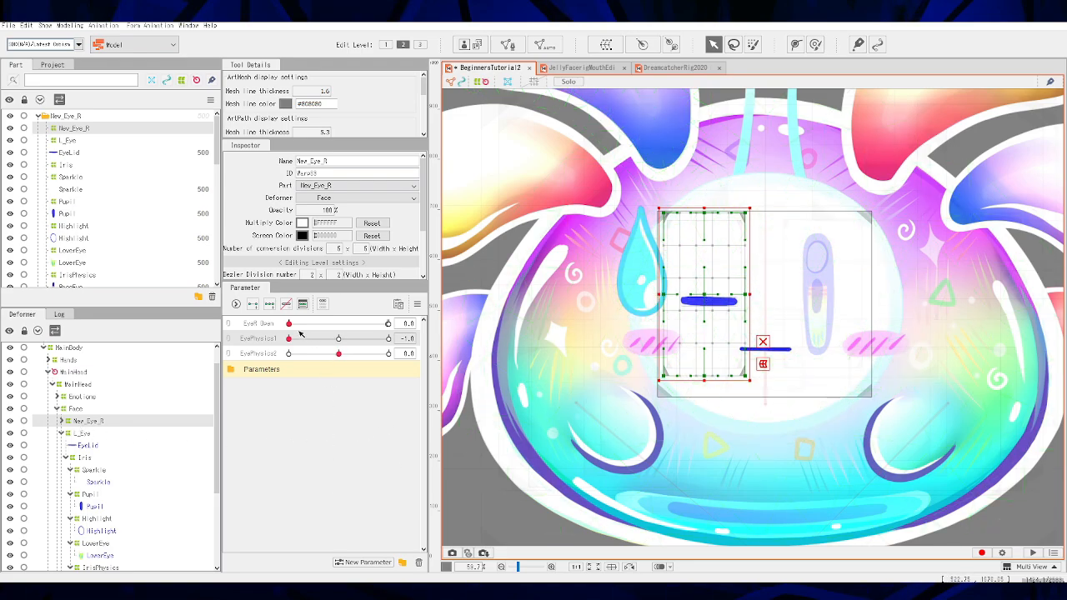
Step: Set EyeR Open to 1.0 and EyePhysics1 to 0.0, and flip the New_Eye_R warp deformer horizontally towards the opposite side of the face
drag(298, 331, 417, 336)
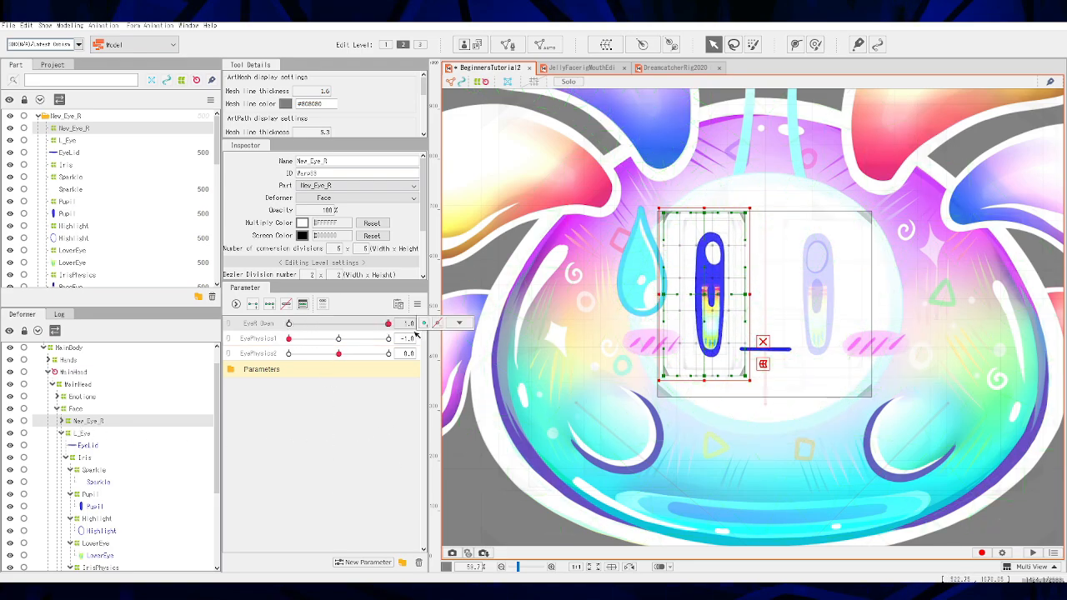
click(339, 339)
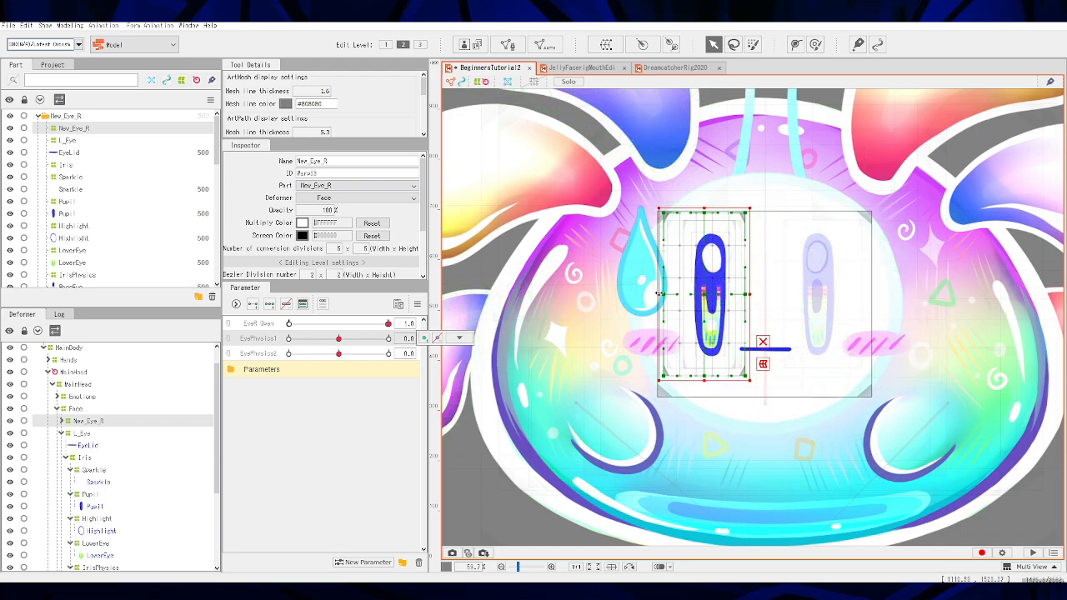
drag(658, 294, 828, 298)
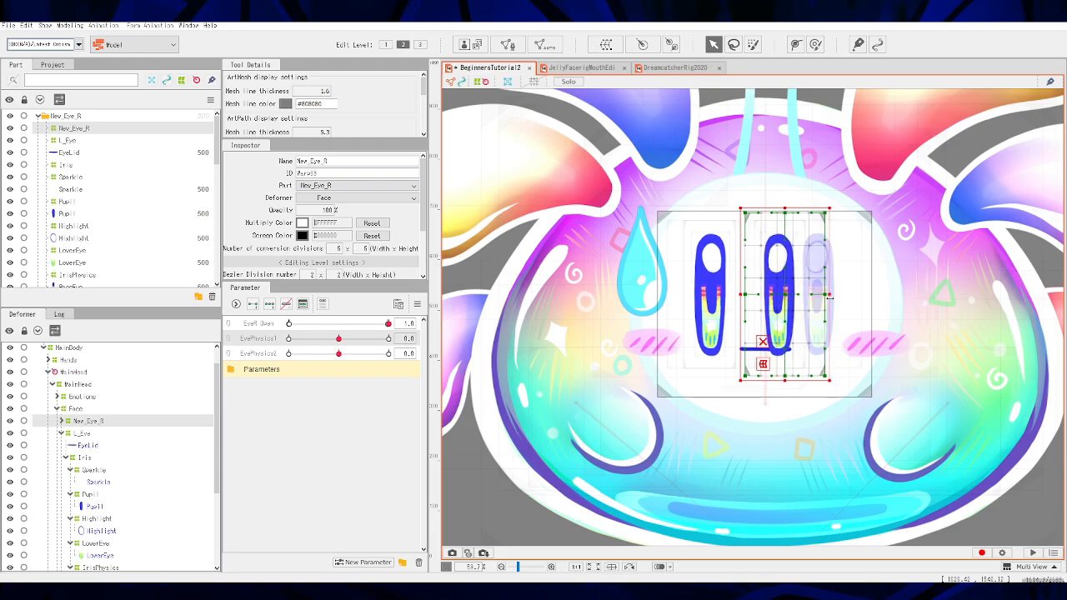
drag(831, 296, 828, 294)
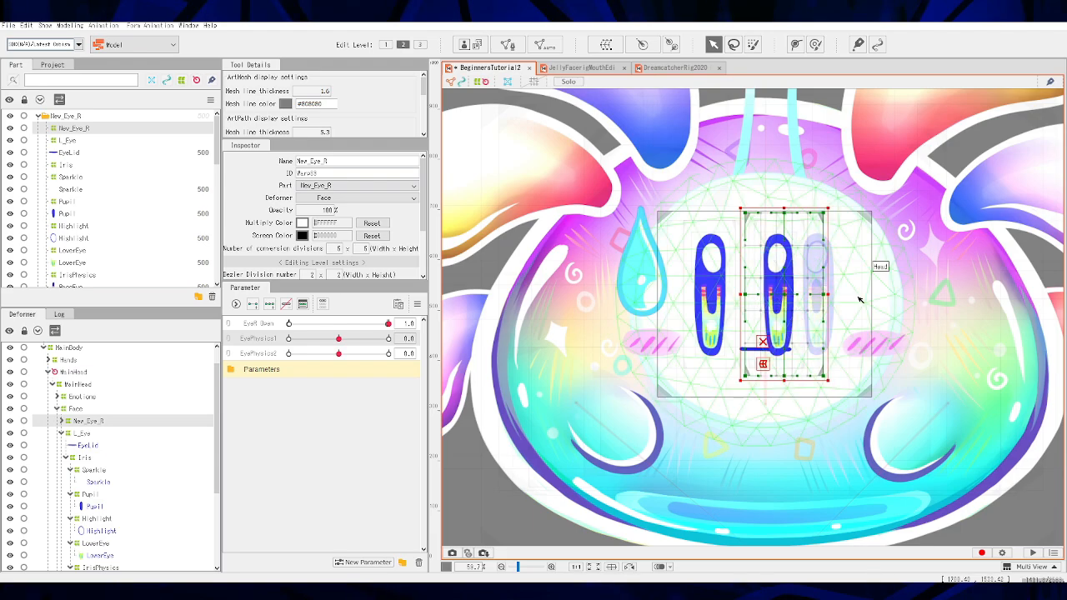
Step: Move the New_Eye_R deformer over the faded original R_Eye and widen it slightly on both sides to match its outline
scroll(781, 304, up, 5)
drag(709, 289, 790, 289)
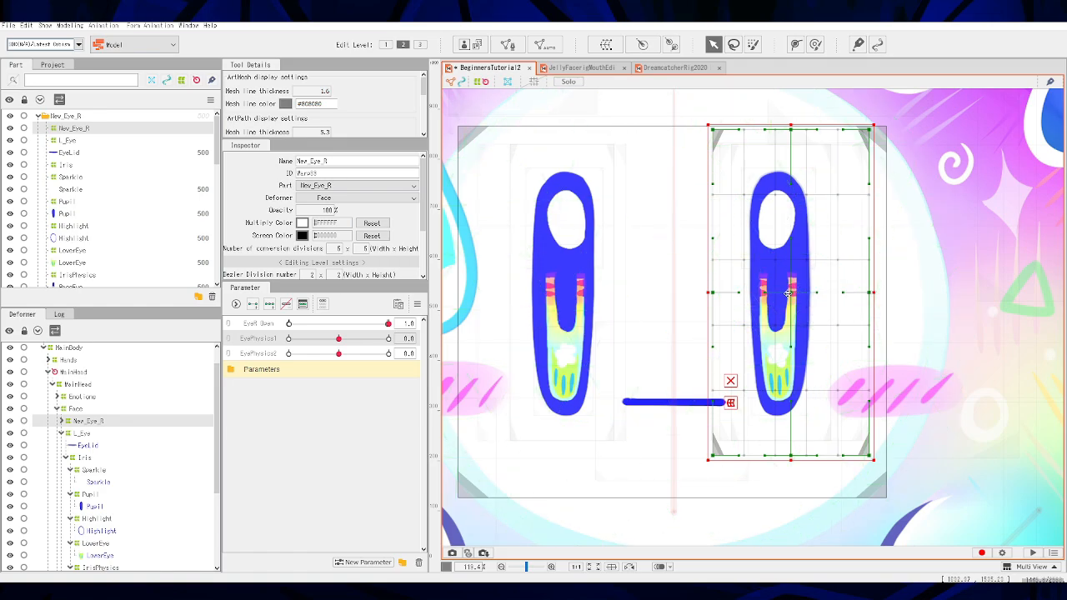
drag(790, 291, 790, 290)
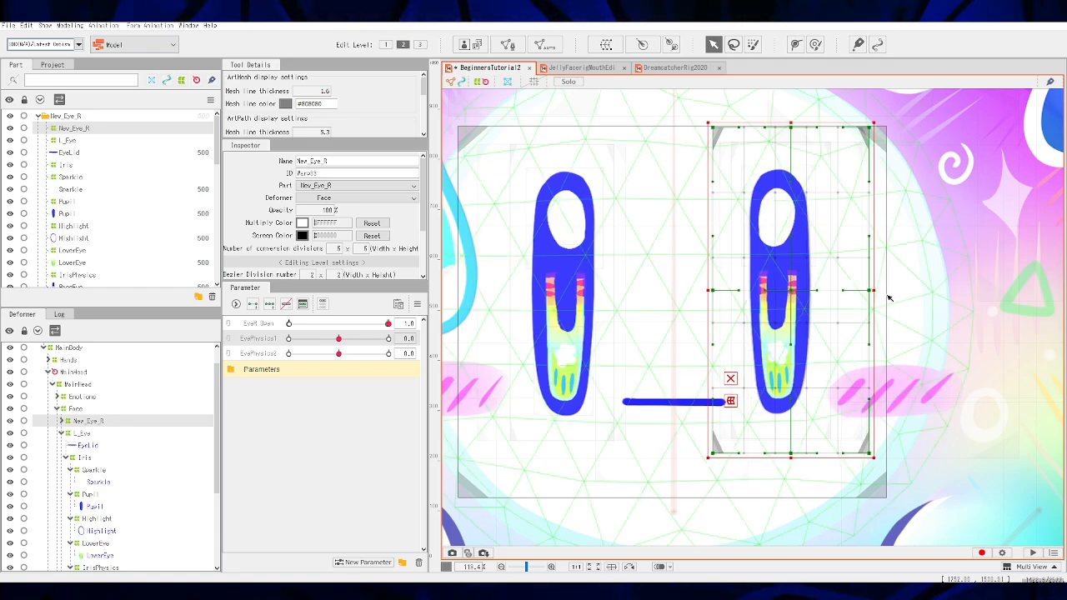
scroll(879, 298, up, 3)
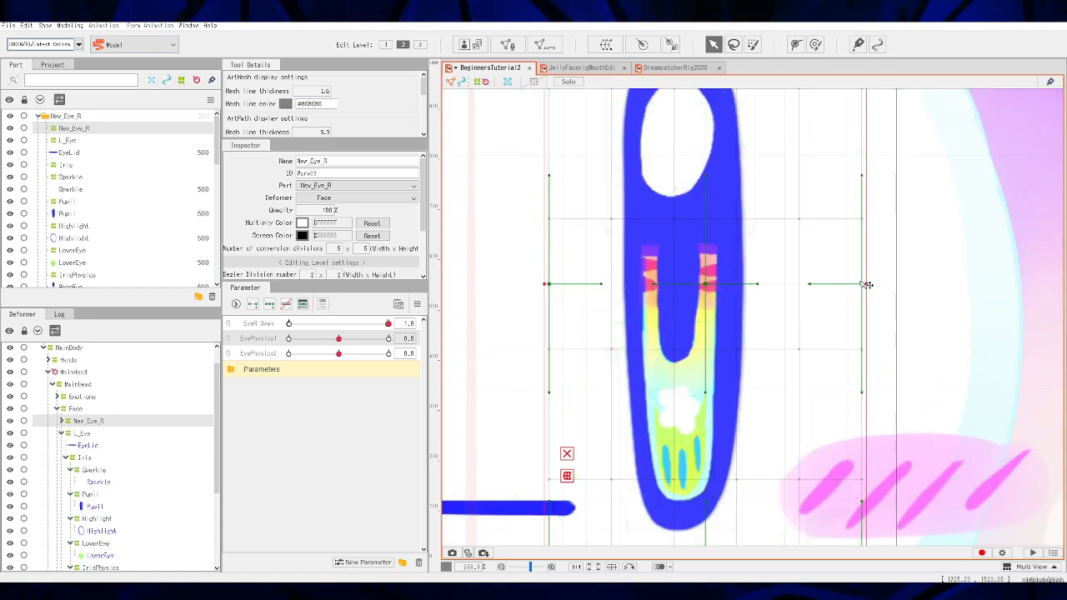
drag(865, 284, 867, 284)
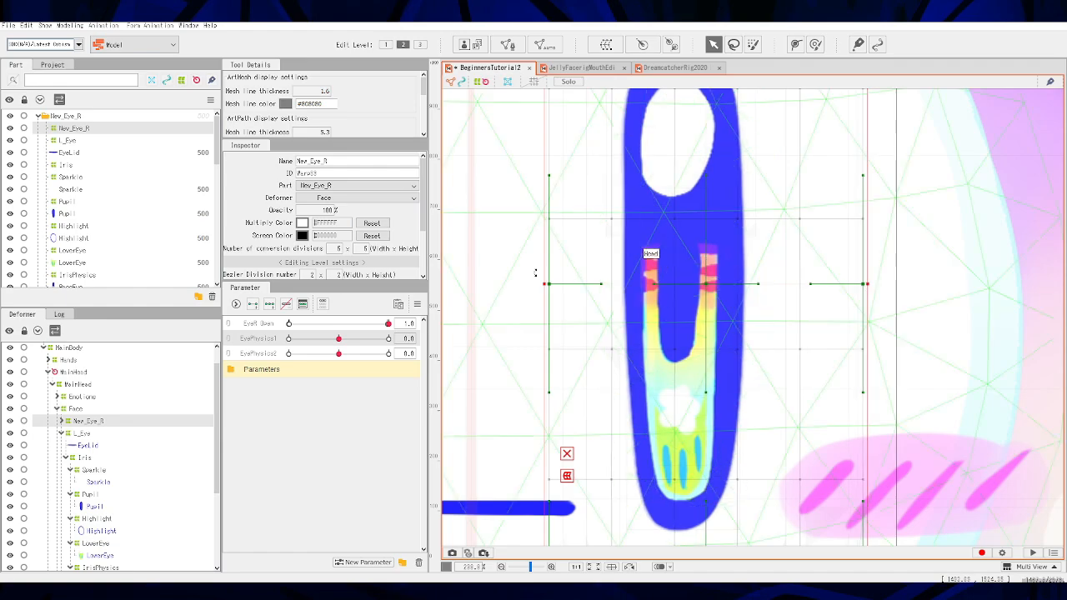
drag(545, 284, 543, 284)
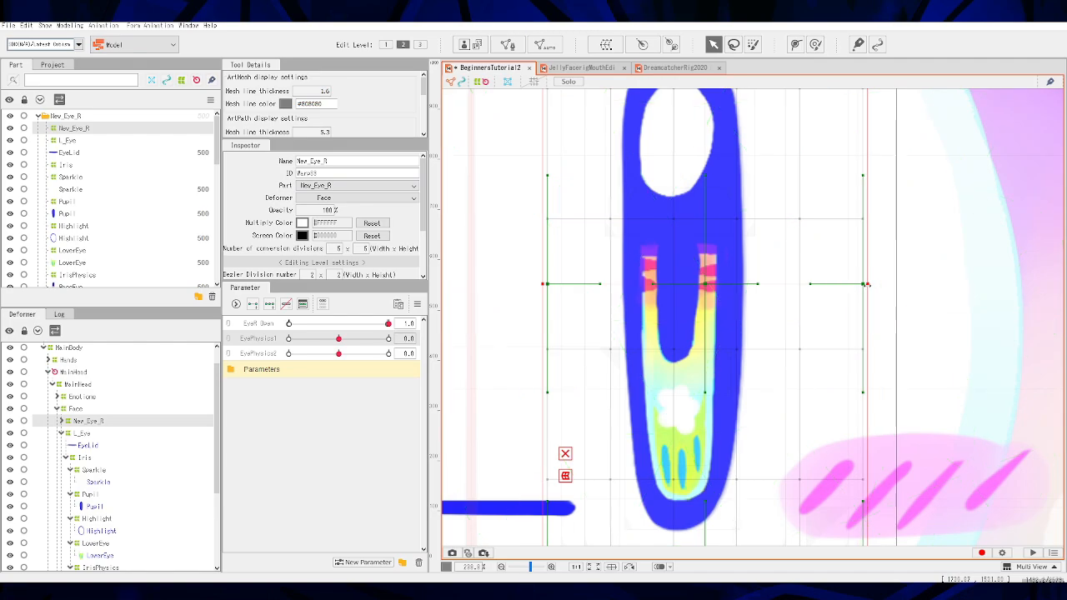
drag(867, 284, 870, 285)
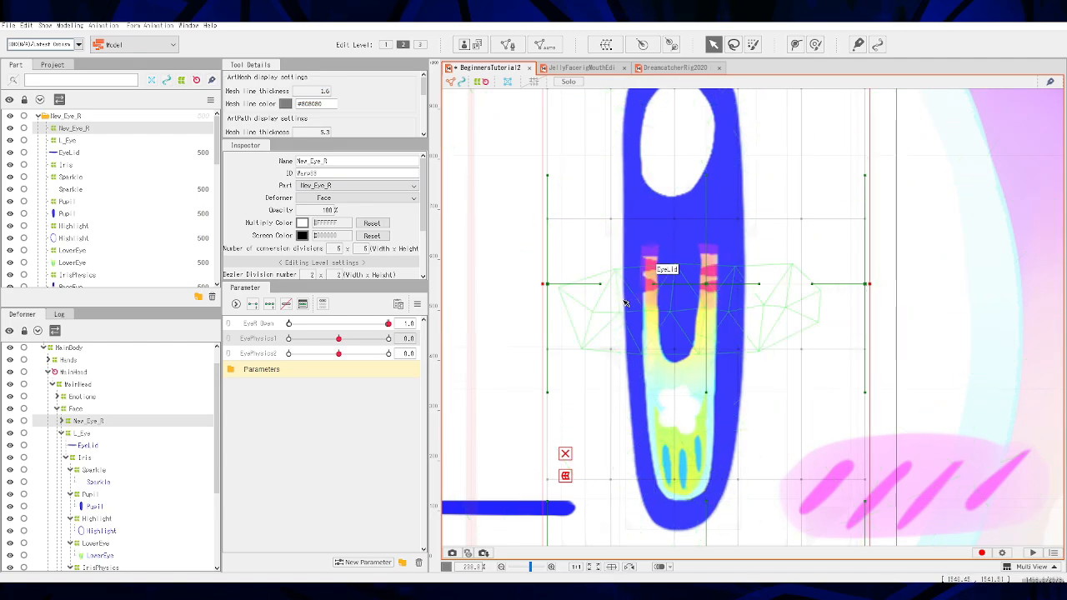
Step: Nudge the New_Eye_R deformer vertically to line up with the original R_Eye, comparing the eyes at EyeR Open 0.0 and 1.0
scroll(561, 325, down, 6)
drag(561, 326, 703, 335)
drag(386, 325, 190, 364)
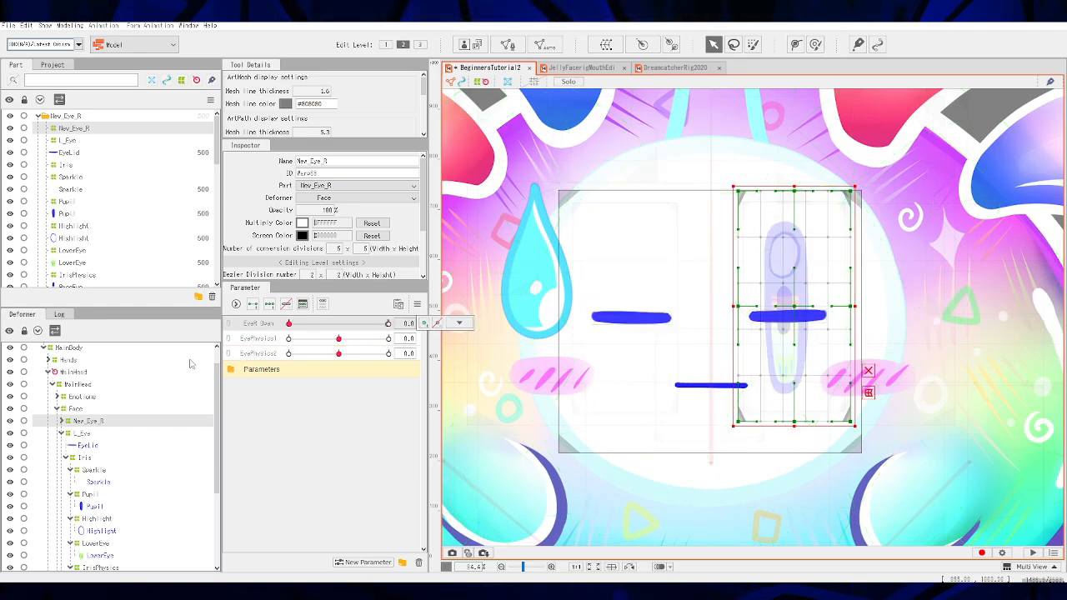
scroll(693, 312, up, 5)
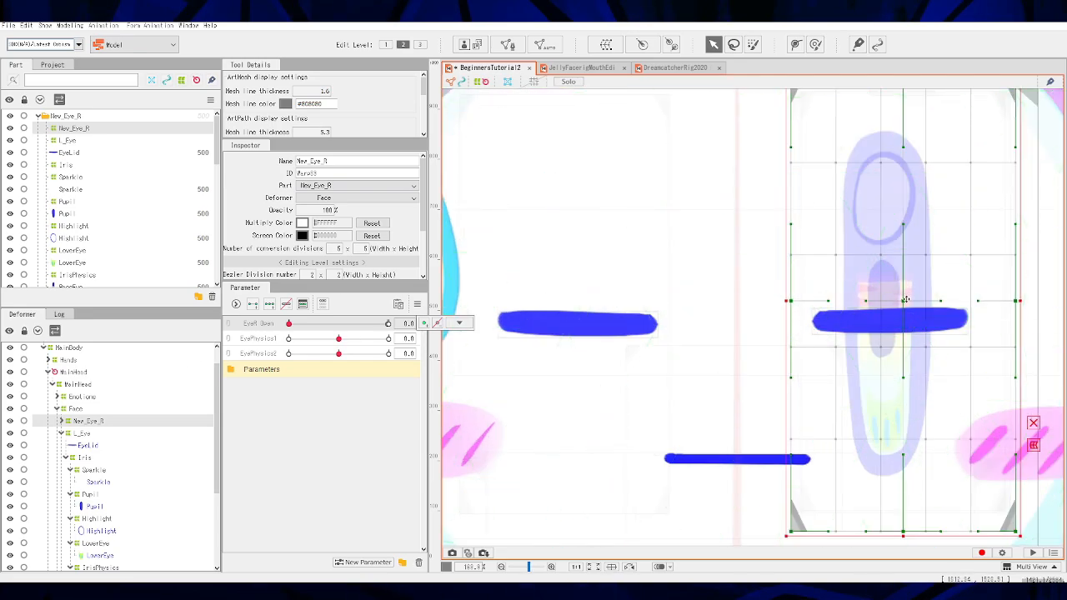
drag(906, 299, 906, 303)
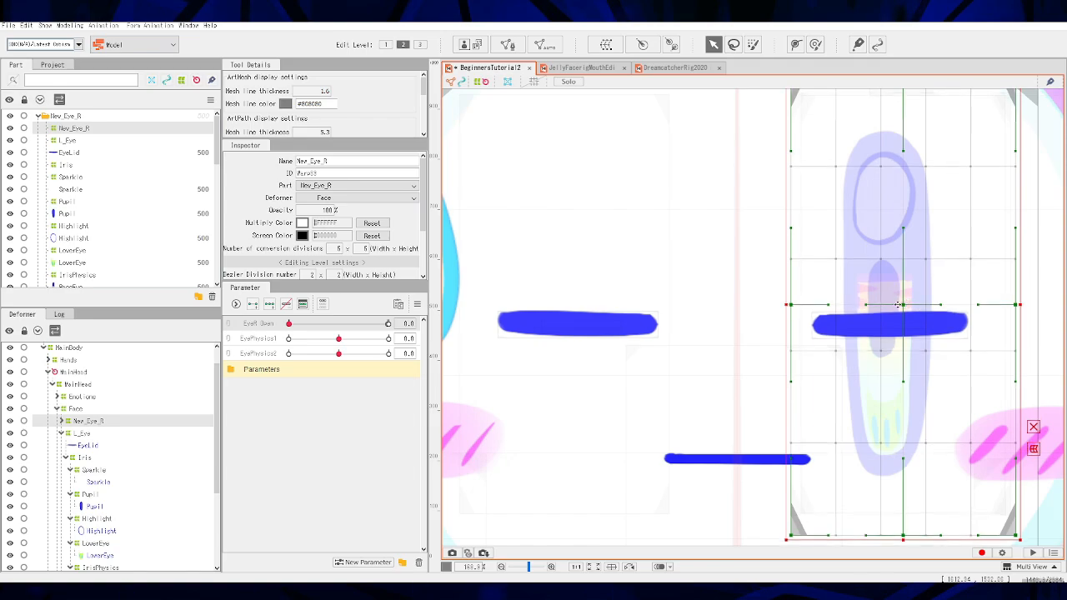
drag(288, 323, 455, 314)
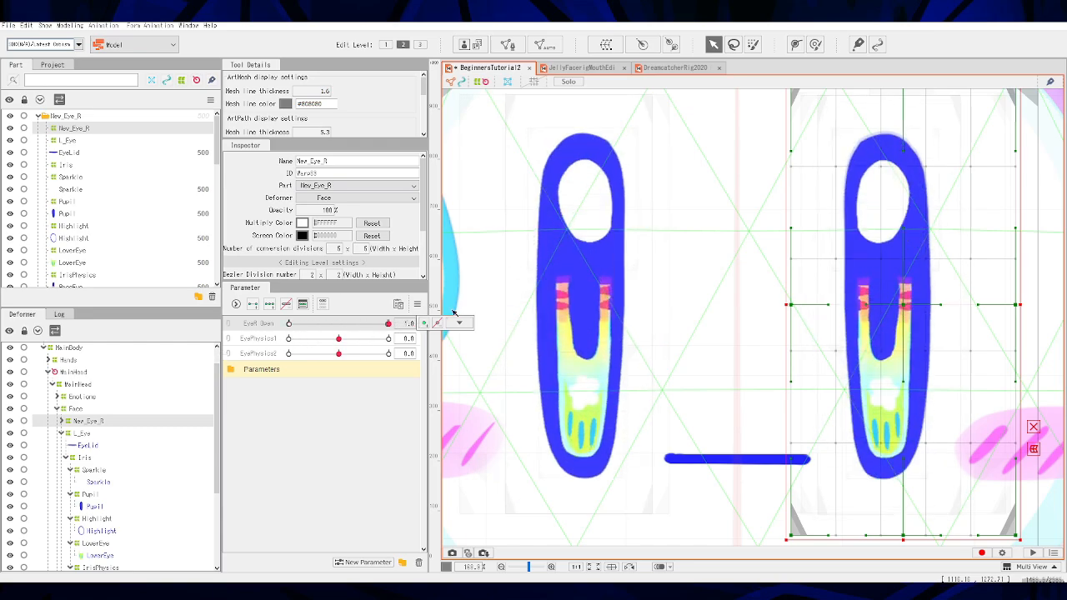
drag(902, 305, 902, 304)
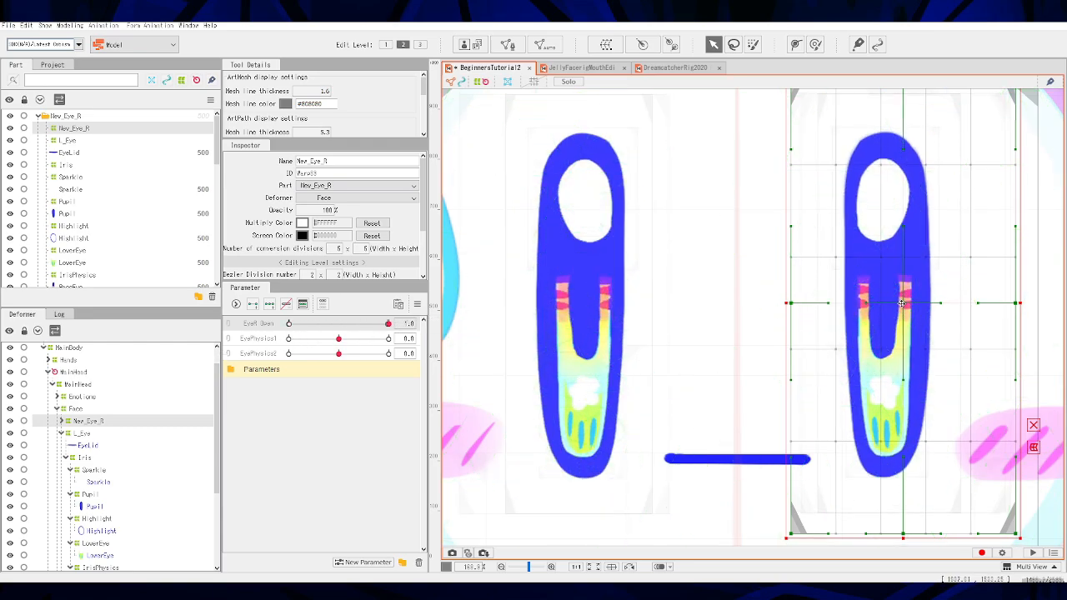
Step: Sweep EyeR Open to 0.0 and back to 1.0 to compare both eyes closed and open
drag(387, 324, 247, 428)
scroll(552, 365, down, 5)
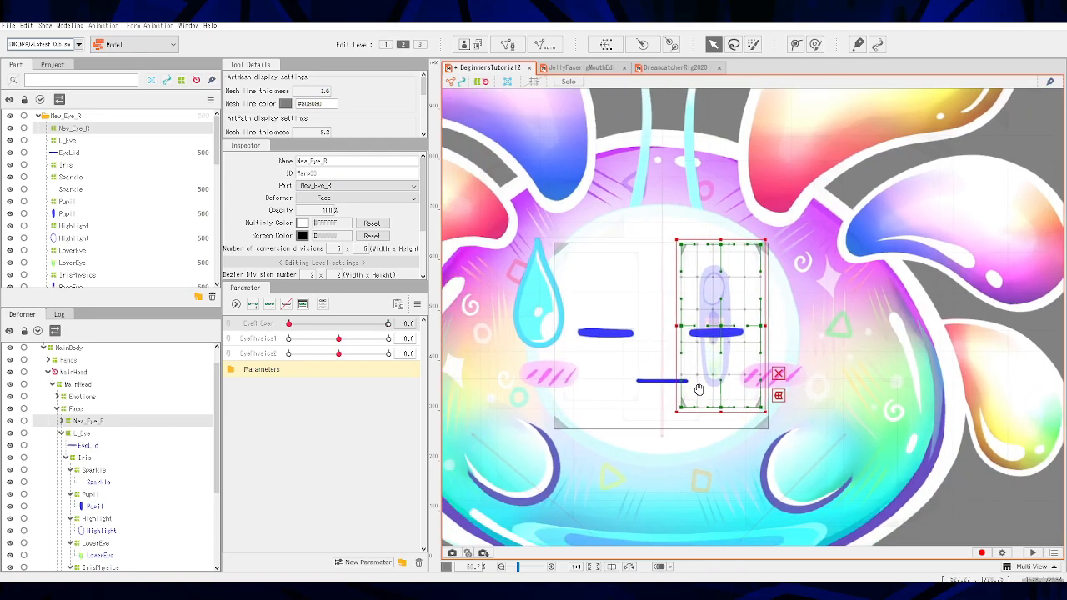
drag(698, 388, 749, 383)
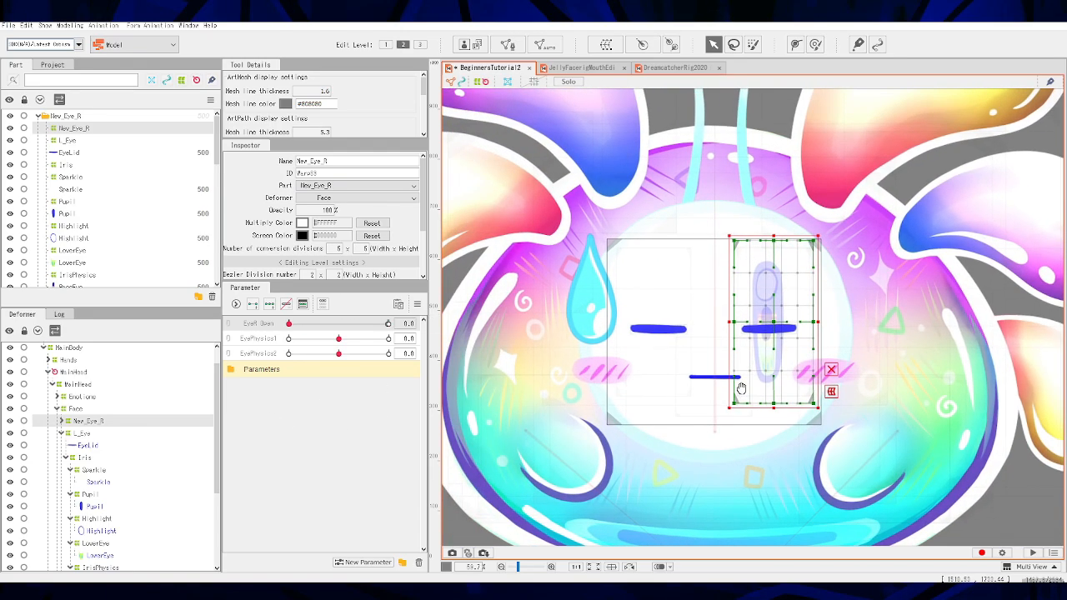
drag(311, 324, 437, 331)
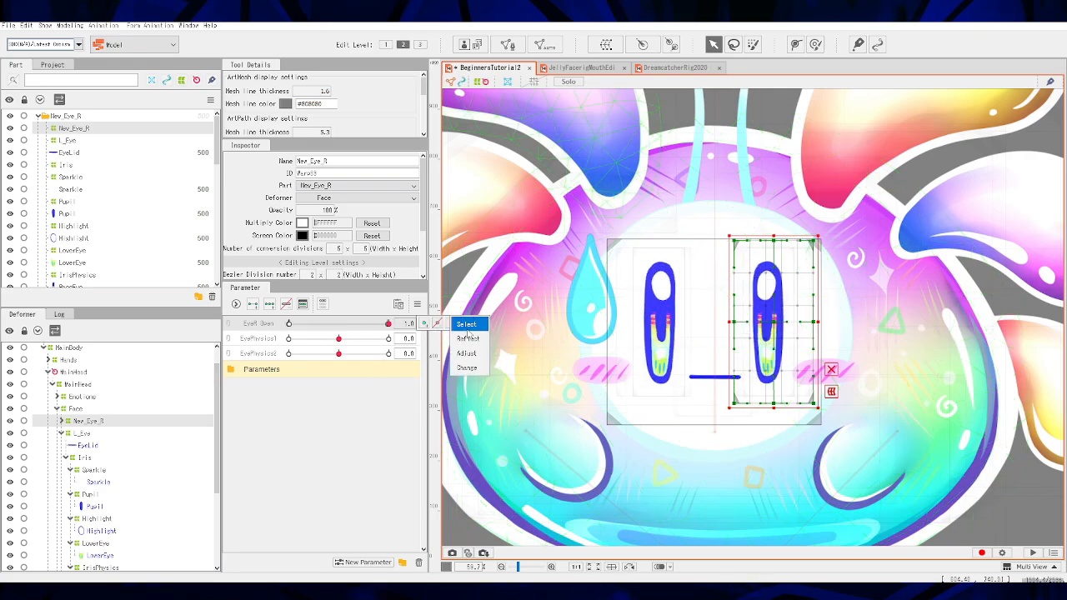
Step: Open the Physics/Scene Blending Settings, preview both eyes by sweeping EyeR Open, and close the settings
click(67, 25)
click(125, 252)
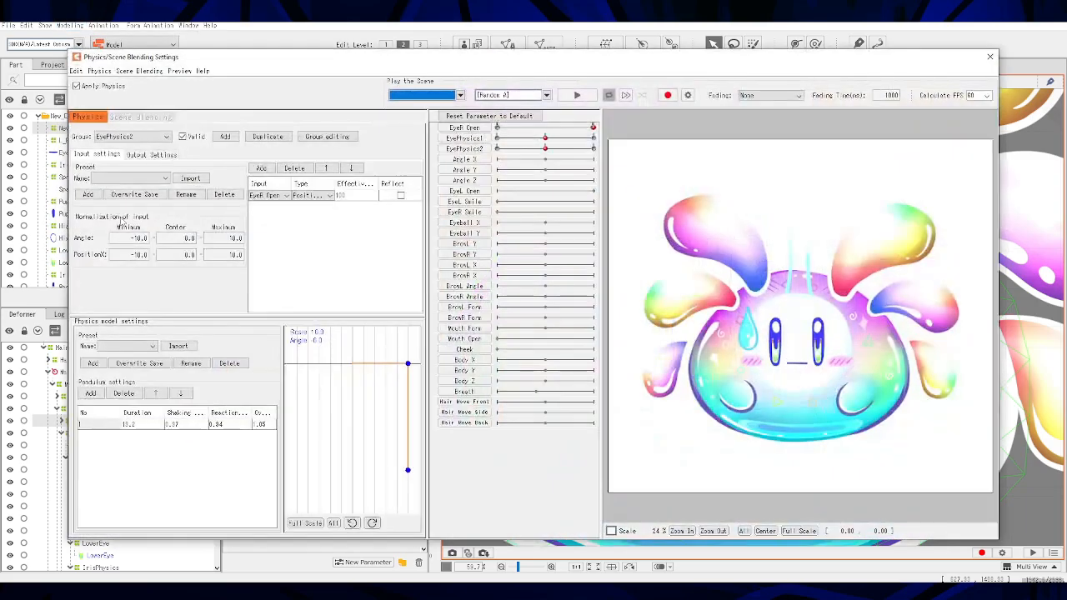
scroll(856, 292, up, 5)
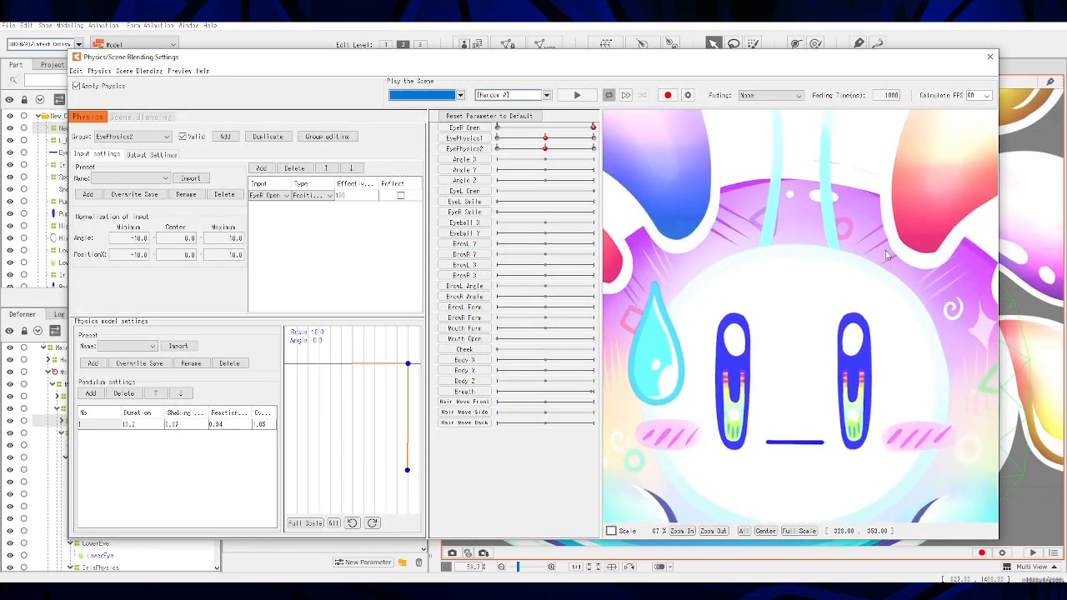
drag(589, 128, 499, 128)
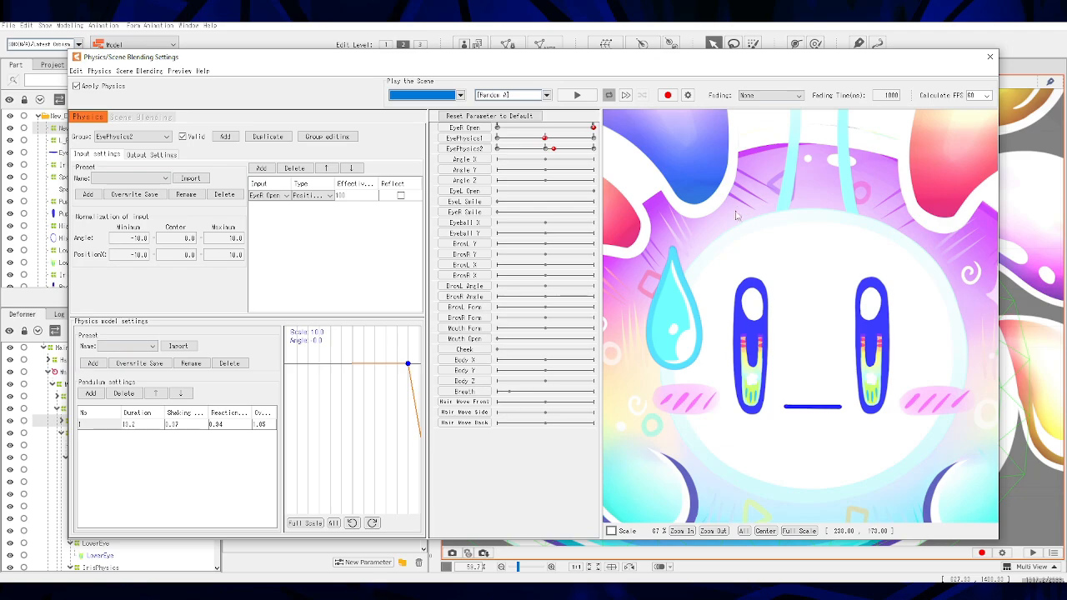
click(989, 58)
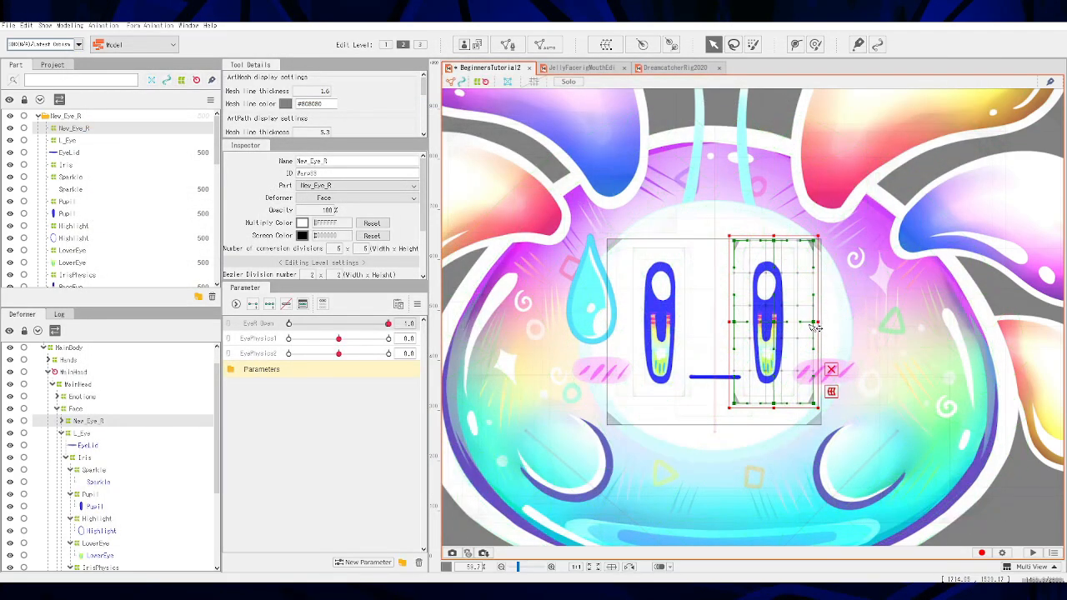
Step: Delete the original R_Eye part together with its R_Eye deformer and all meshes from EyeLid to BaseEye
scroll(800, 171, up, 3)
scroll(137, 467, down, 3)
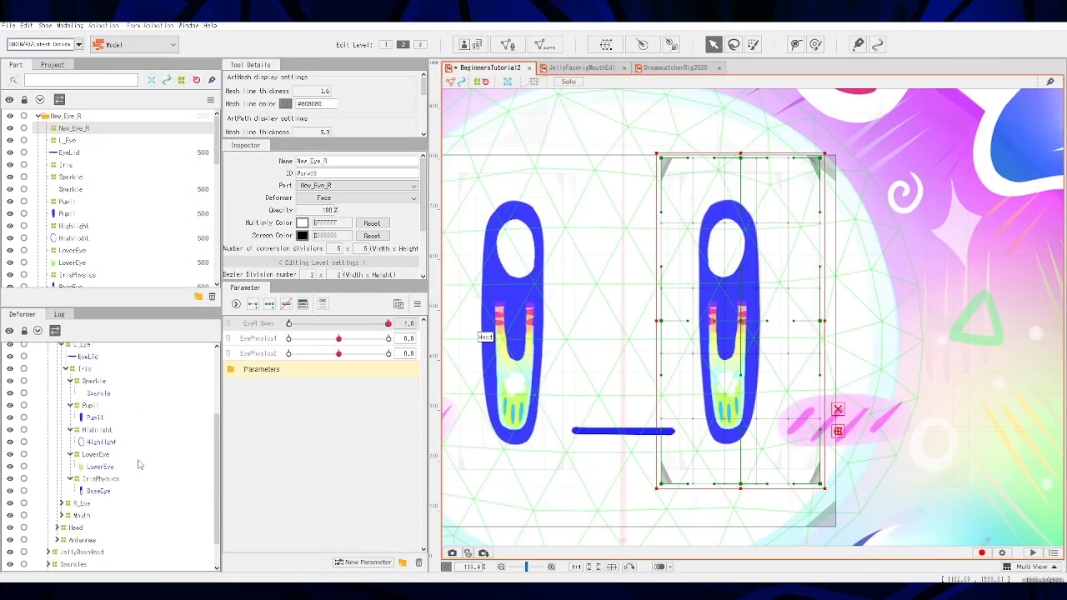
click(84, 469)
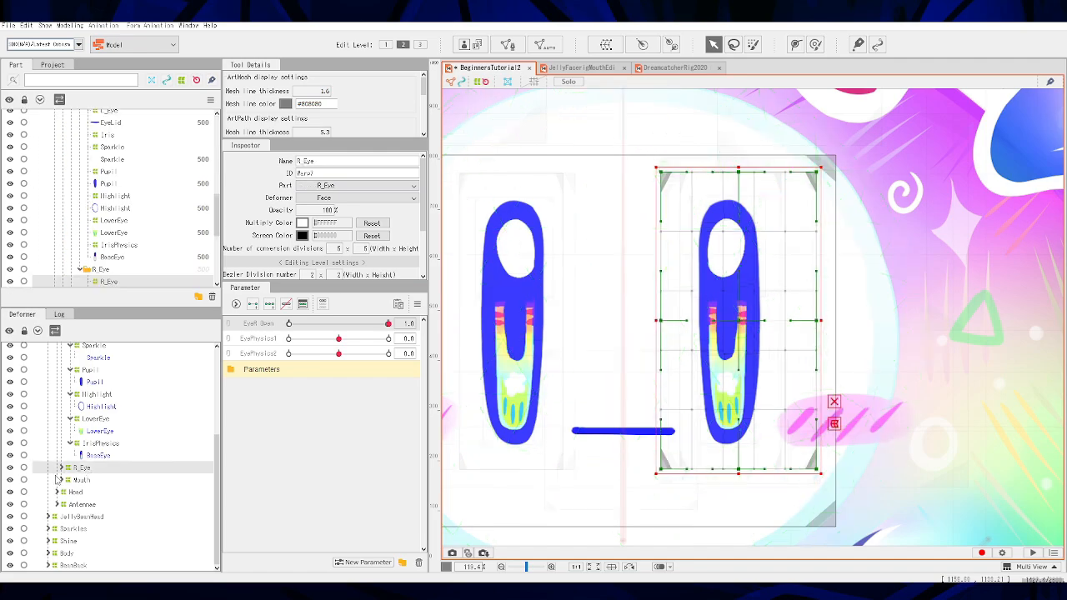
click(61, 468)
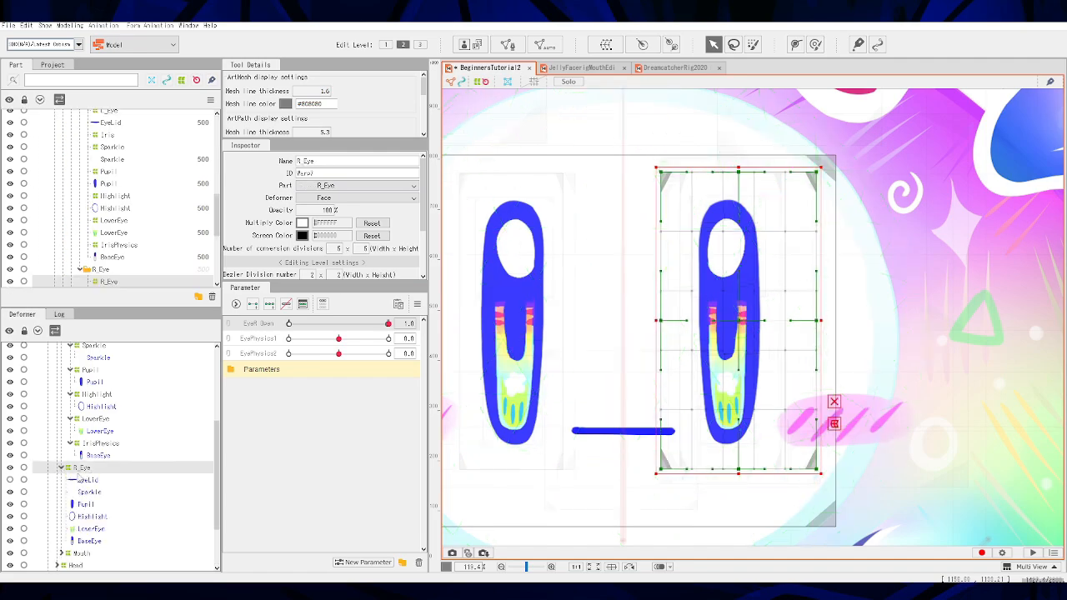
shift+click(98, 542)
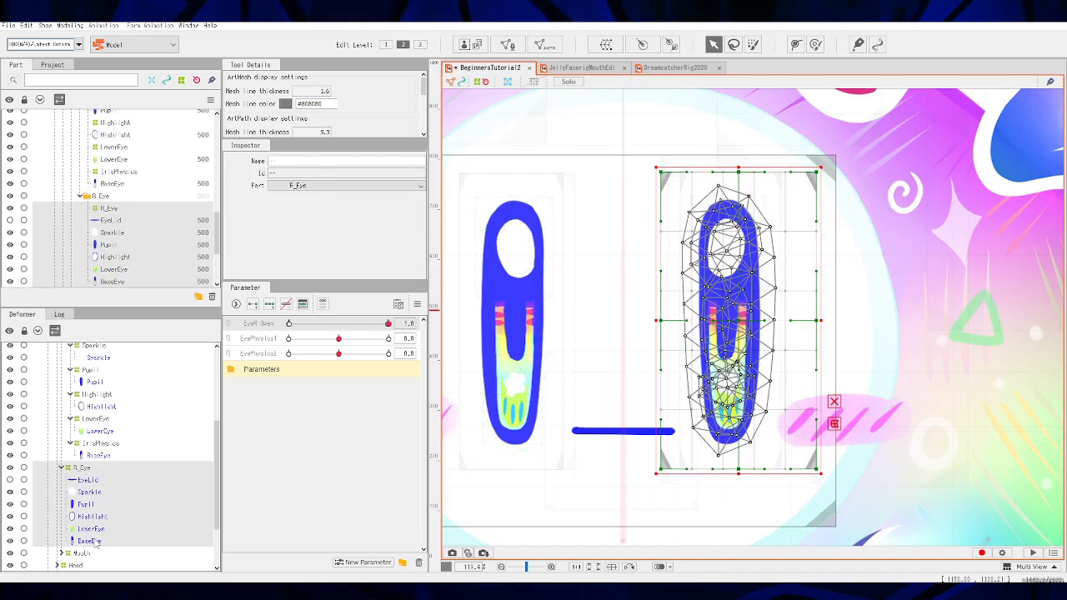
click(108, 198)
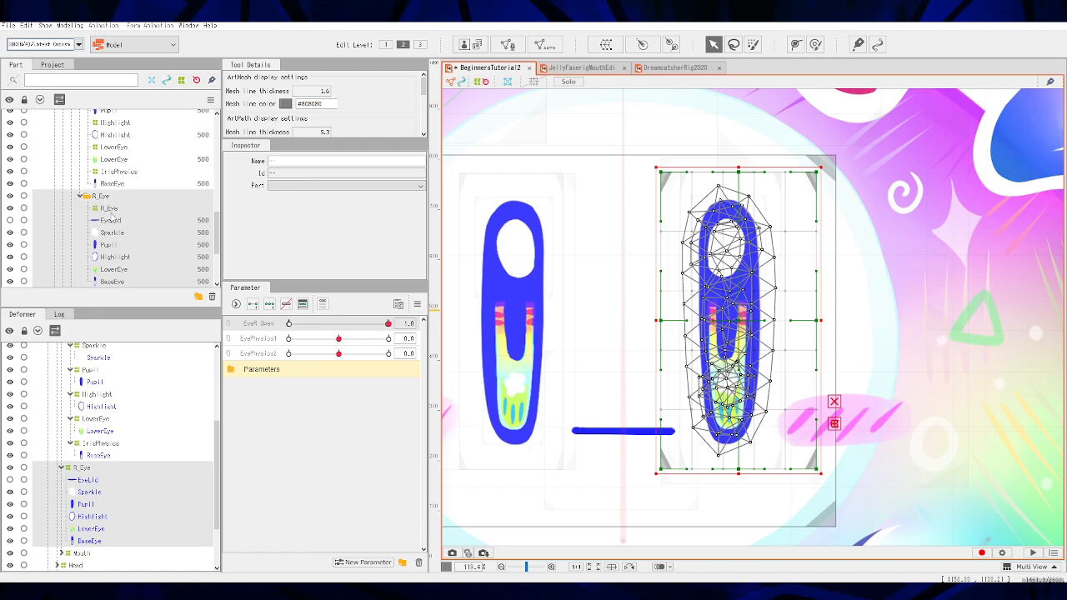
scroll(111, 216, down, 1)
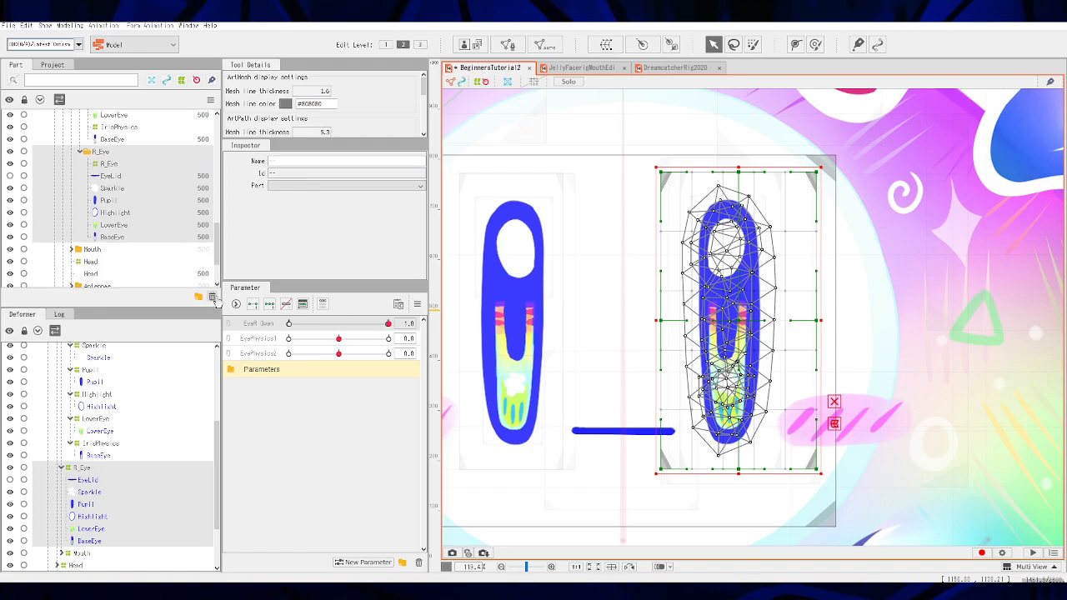
click(212, 297)
click(496, 314)
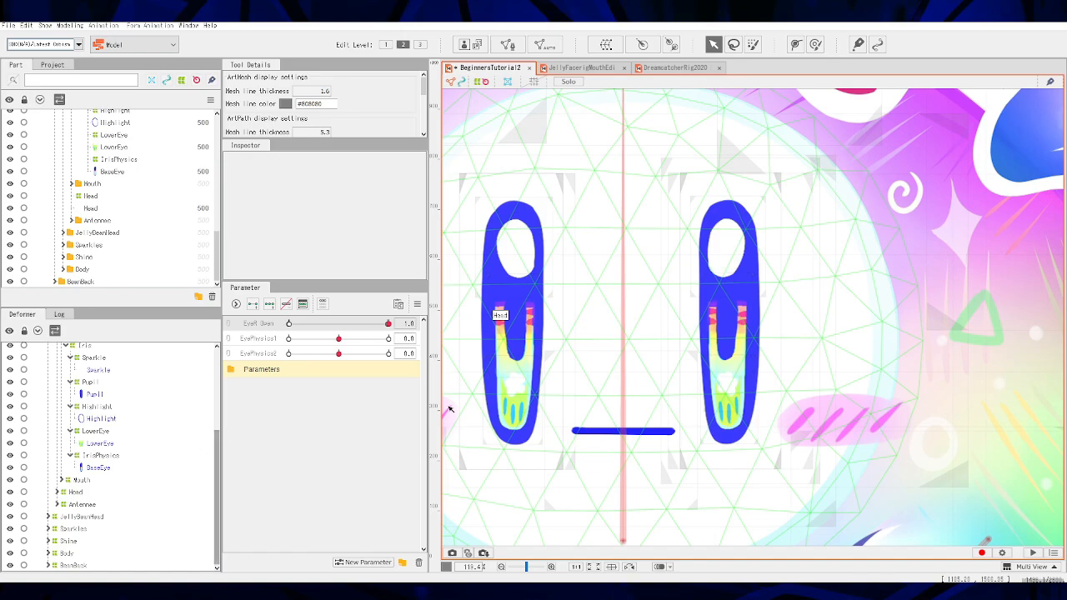
Step: Check the eyes at EyeR Open 0.0 and 0.6, select the New_Eye_R deformer, and collapse the L_Eye deformer hierarchy
drag(388, 324, 289, 324)
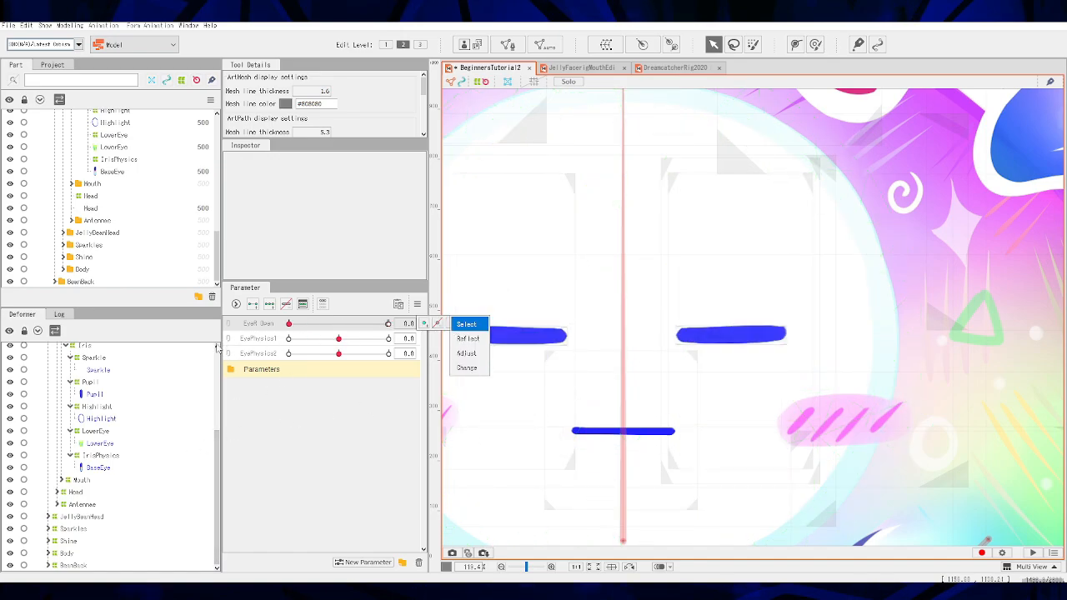
drag(203, 345, 349, 335)
scroll(81, 425, up, 1)
scroll(82, 425, up, 1)
click(87, 399)
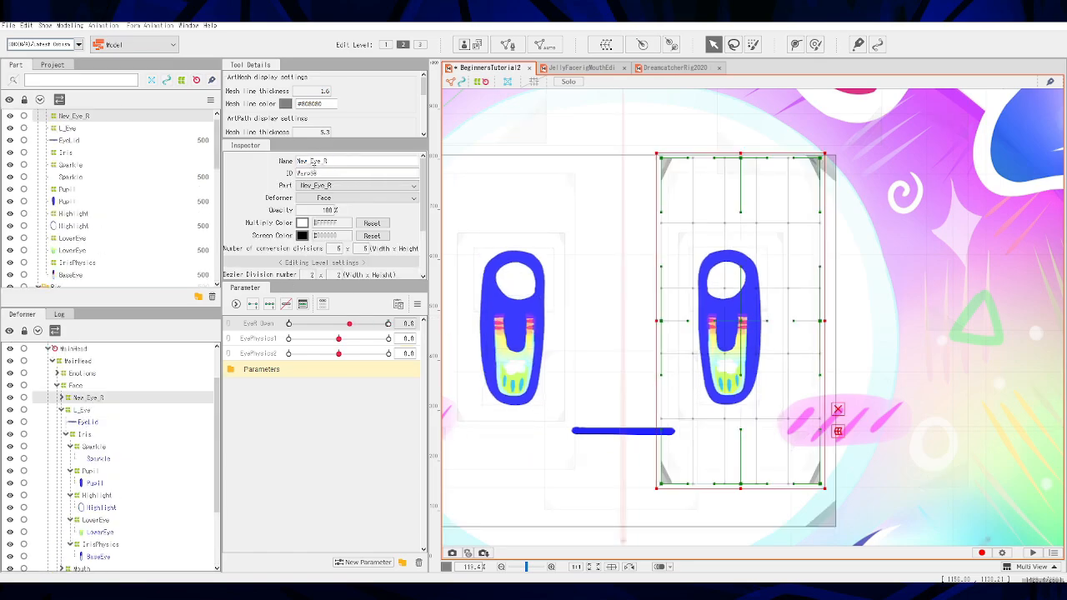
click(272, 169)
click(62, 410)
Step: Sweep EyeR Open between 0.0 and 1.0 to check the blink of both eyes, ending at 1.0
drag(350, 324, 461, 356)
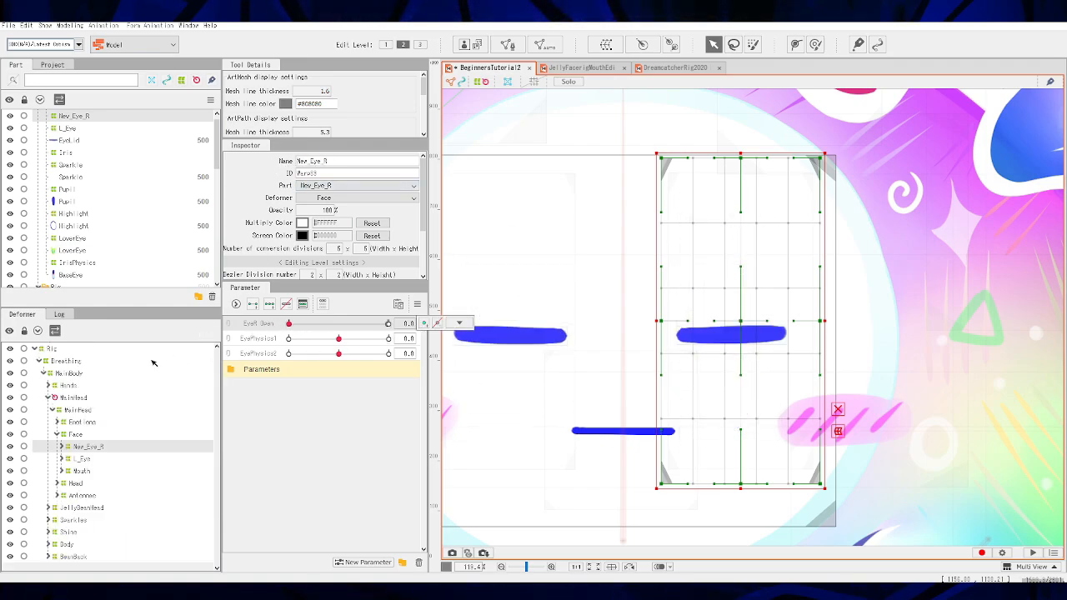
drag(600, 348, 694, 352)
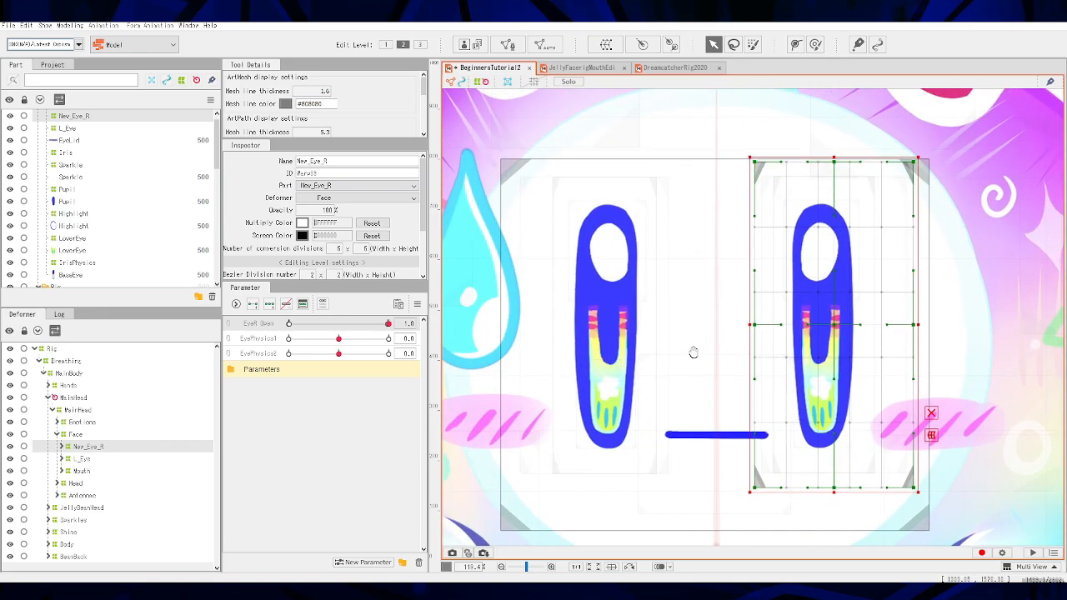
drag(312, 324, 391, 325)
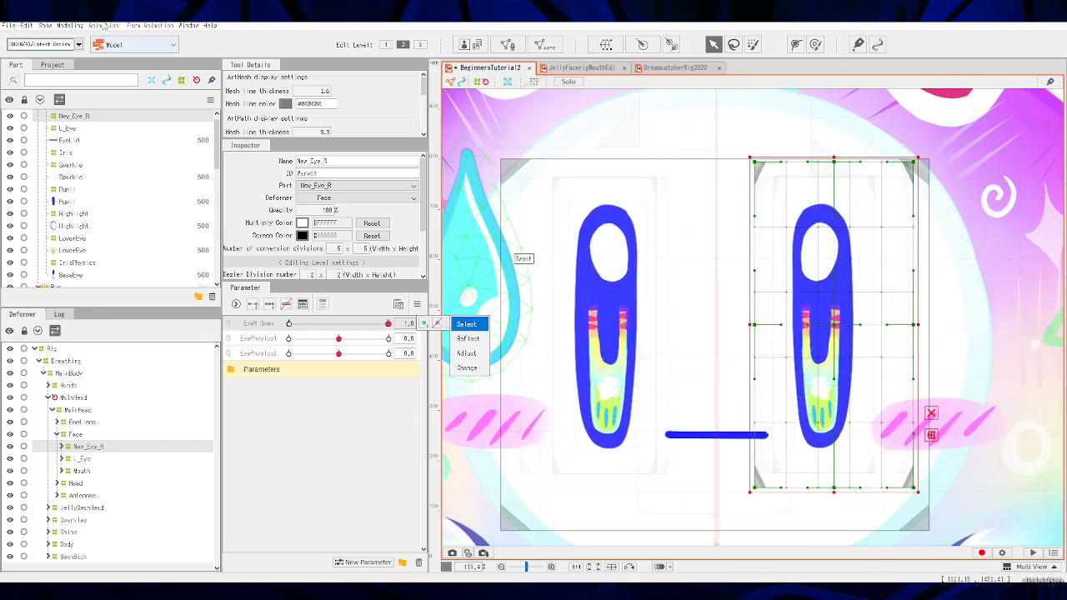
Step: Reopen the Physics/Scene Blending Settings and repeatedly sweep EyeR Open to examine the physics on both eyes, up close and across the face
click(70, 26)
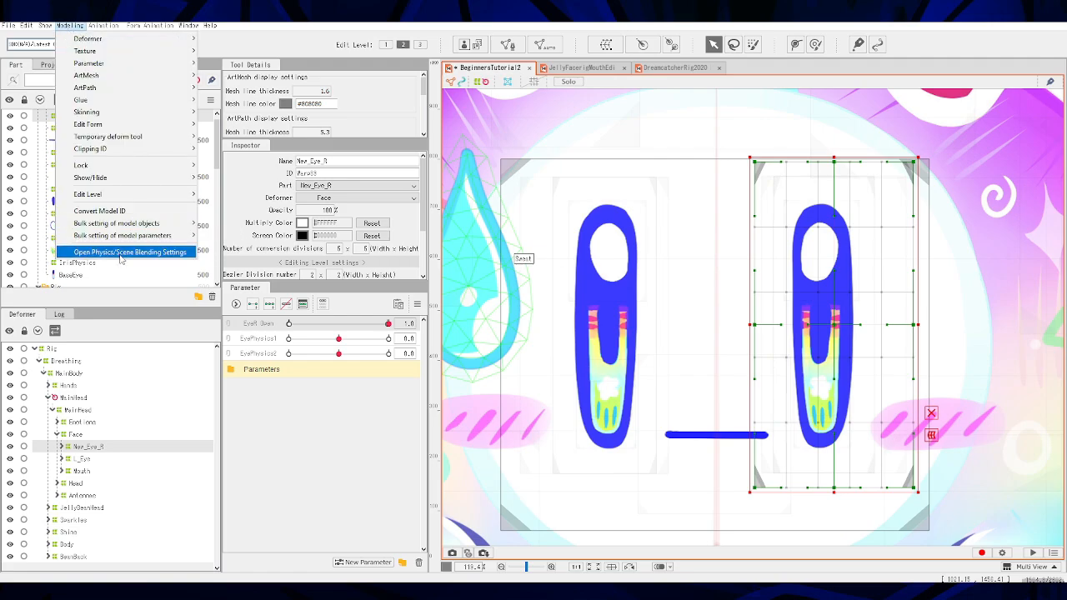
click(125, 252)
scroll(823, 371, up, 2)
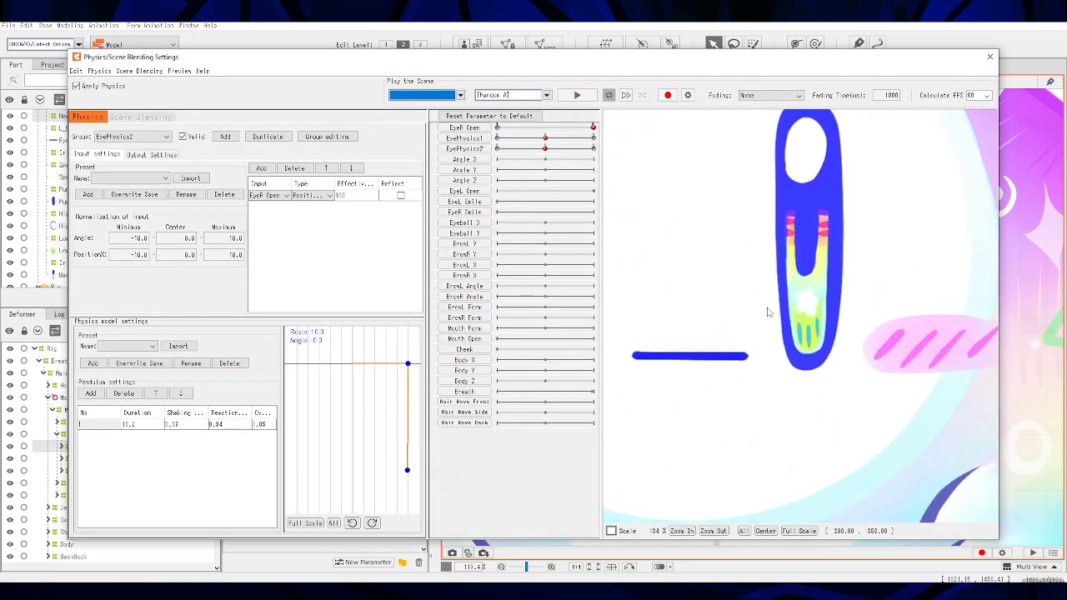
scroll(758, 299, down, 1)
drag(735, 282, 846, 349)
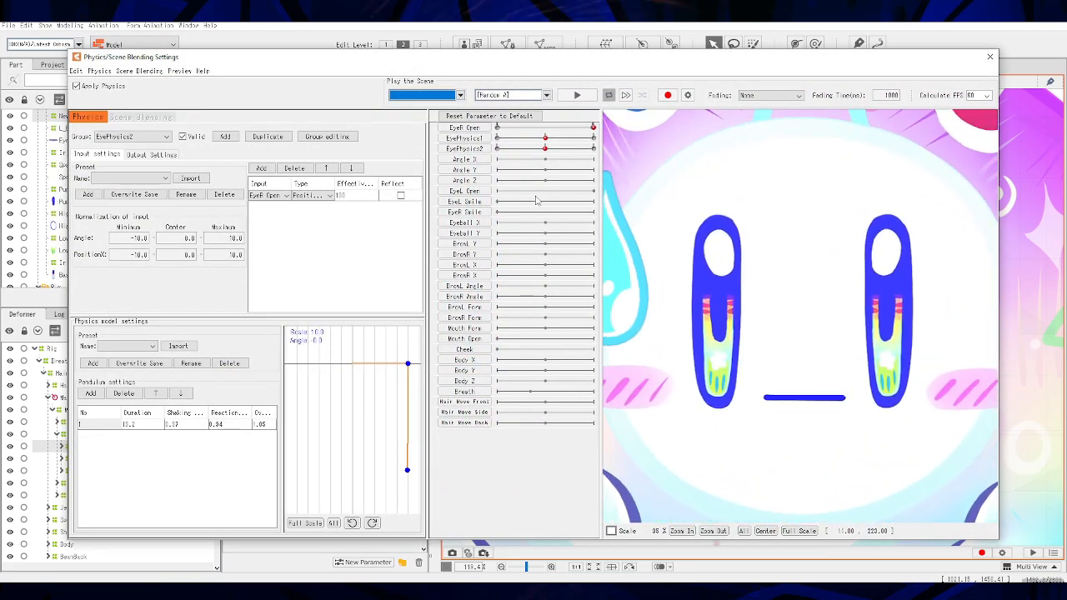
drag(560, 129, 651, 179)
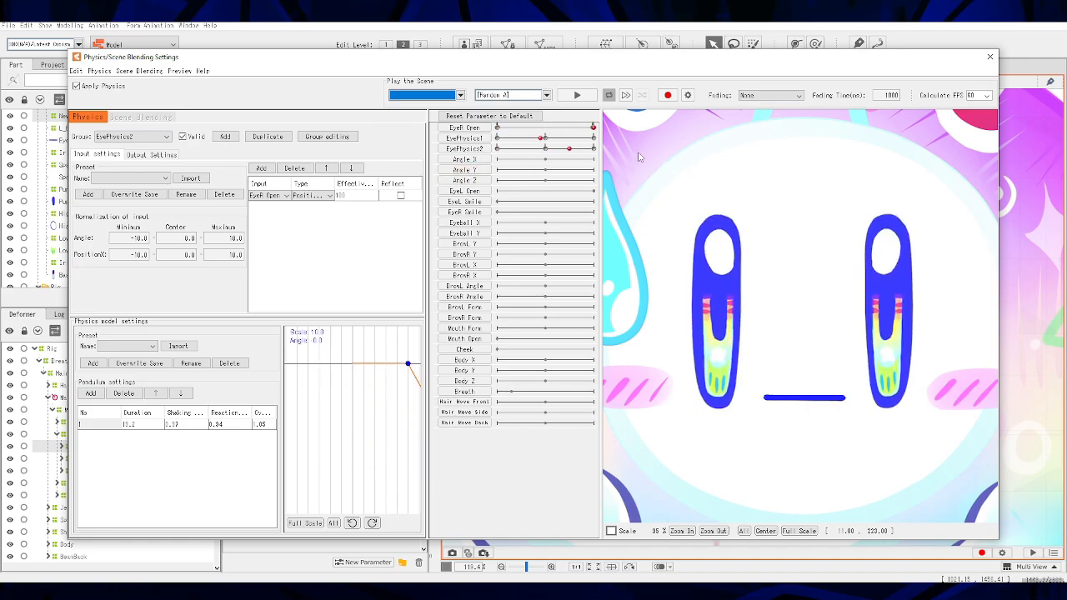
scroll(700, 235, down, 2)
drag(737, 242, 797, 295)
drag(573, 133, 617, 150)
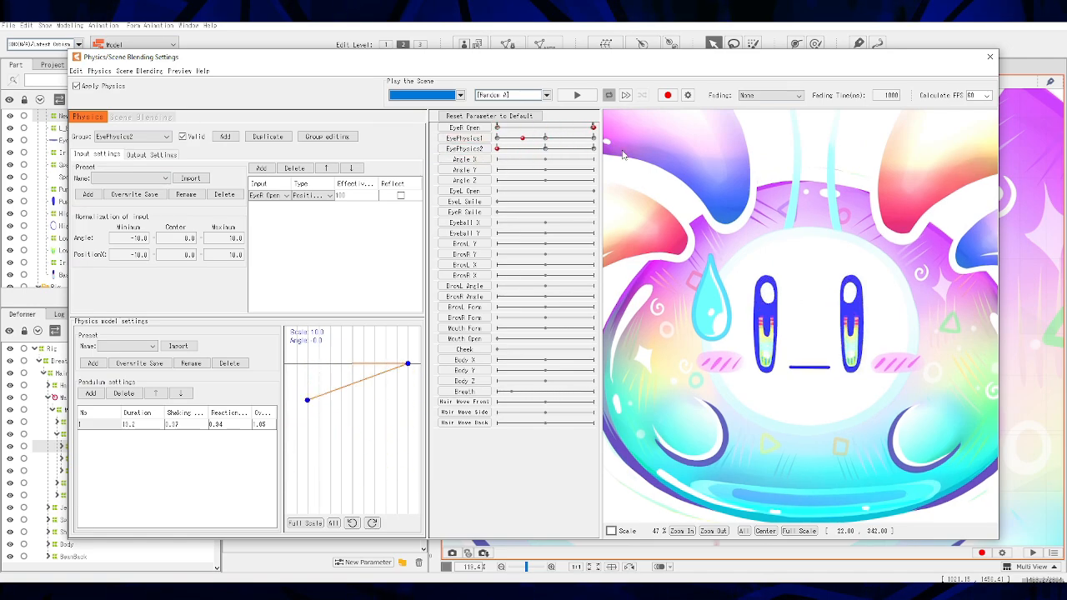